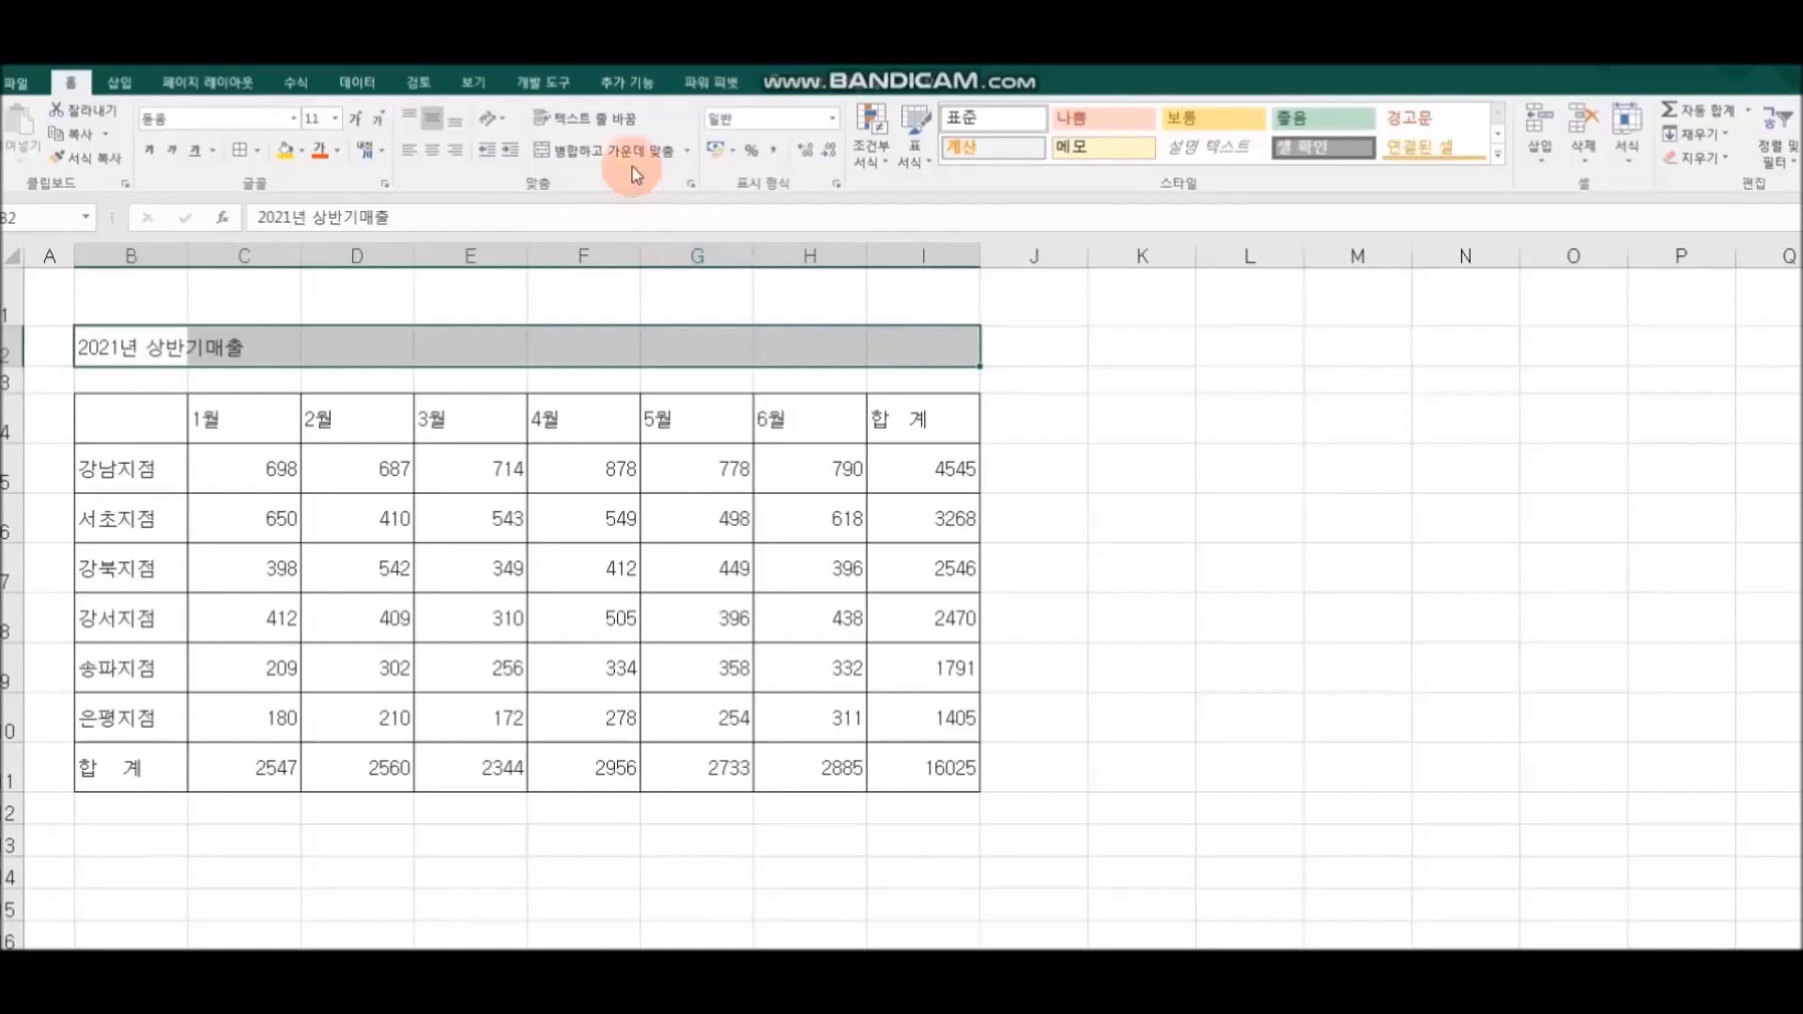
- Merge and centre the title across B2:I2, with bold text and a light blue fill
{"action": "left_click", "coordinate": [633, 154]}
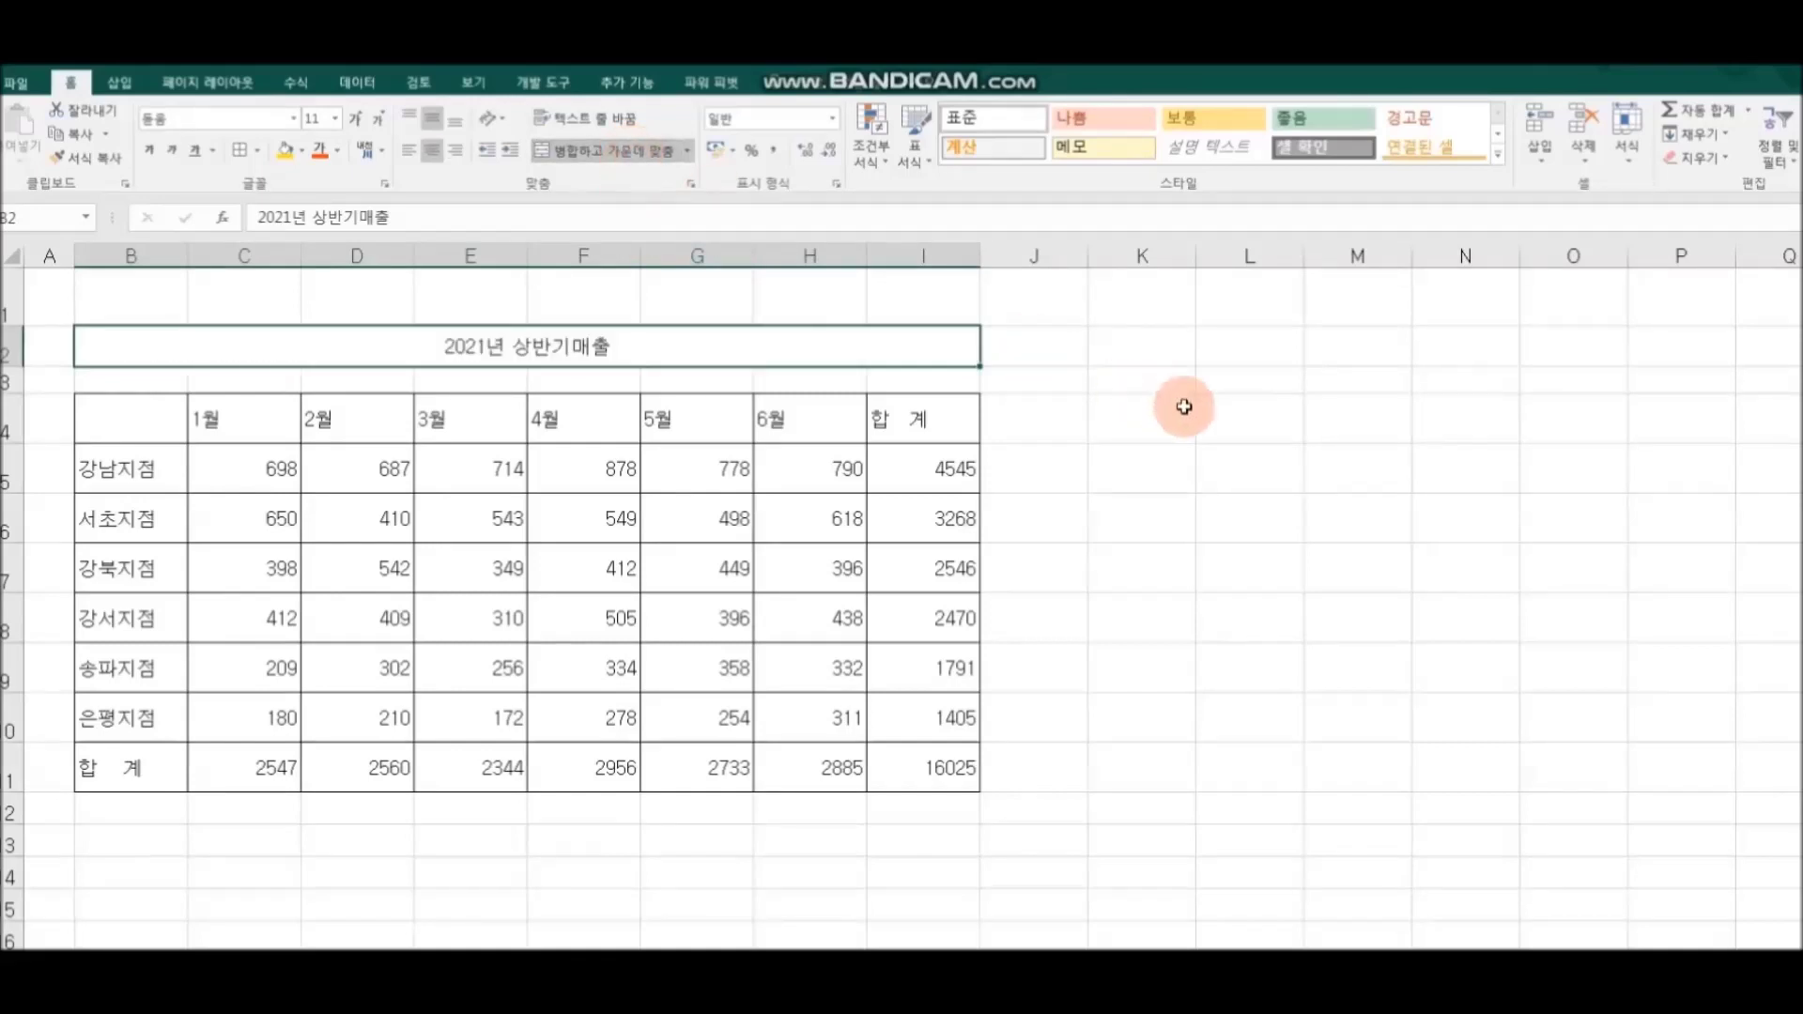
{"action": "left_click", "coordinate": [303, 152]}
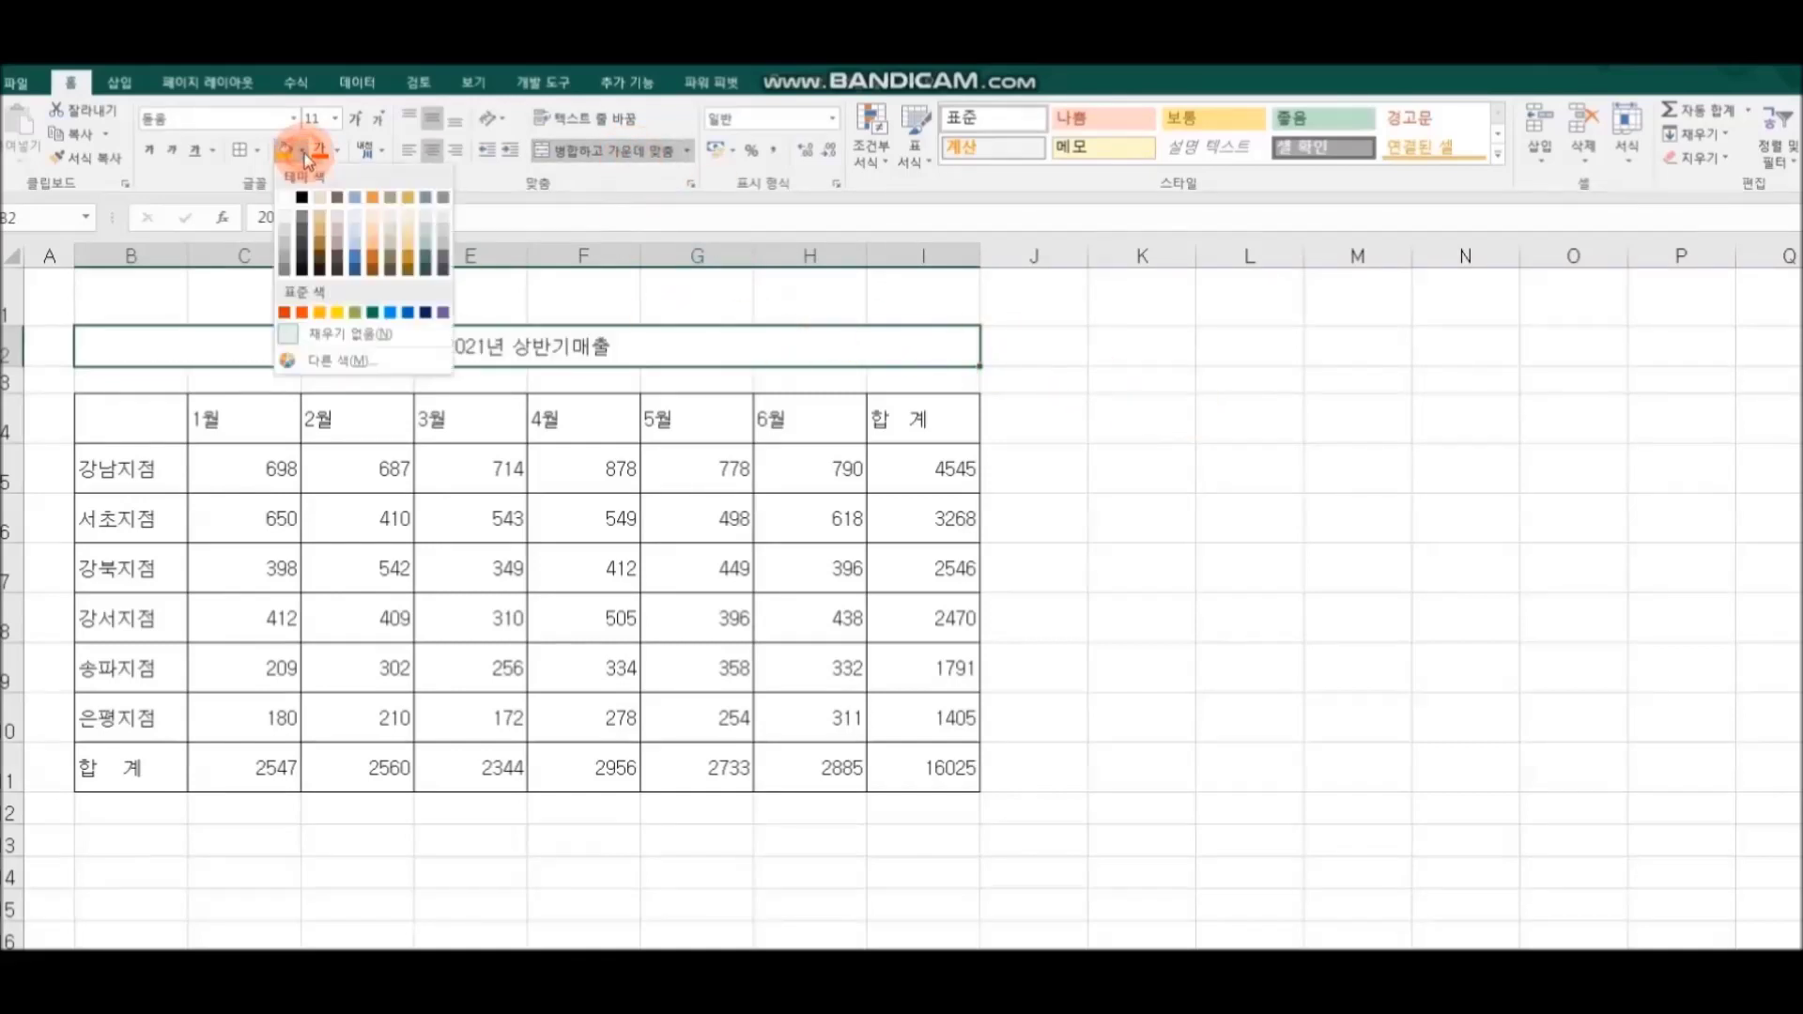
{"action": "left_click", "coordinate": [354, 216]}
{"action": "left_click", "coordinate": [150, 150]}
{"action": "left_click", "coordinate": [1157, 451]}
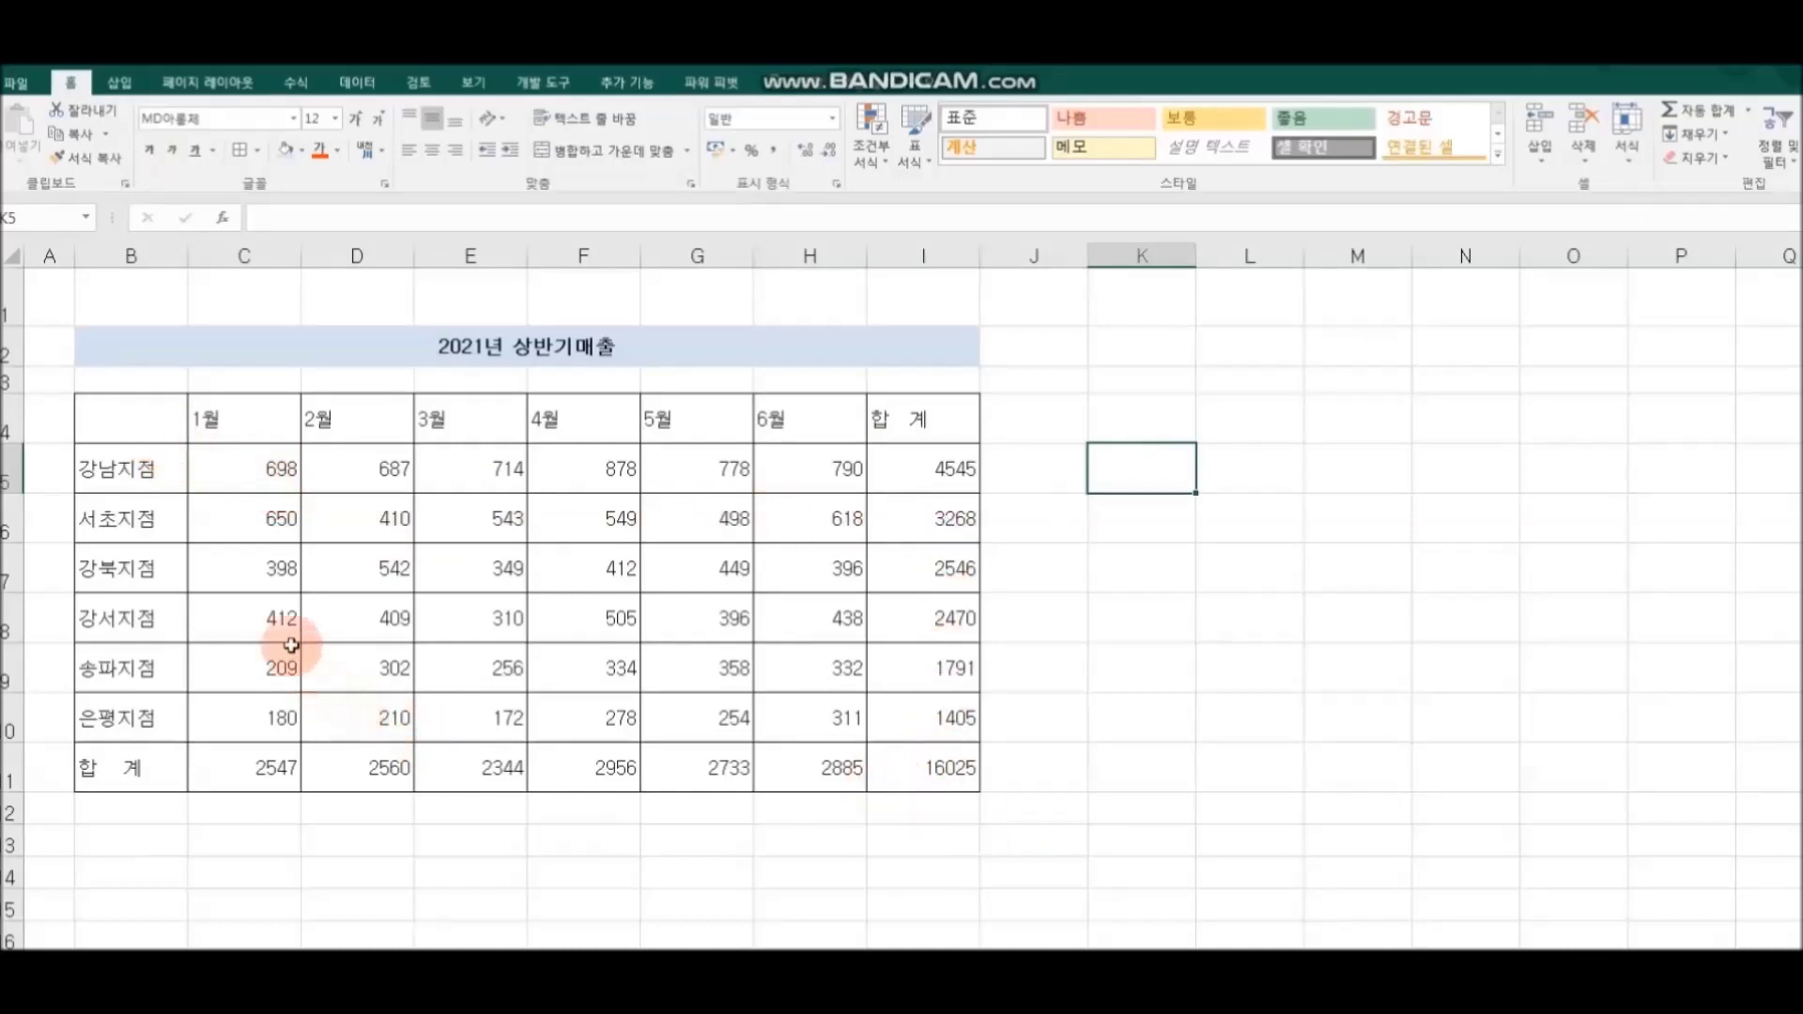
- Apply a thick outside border around the sales table B4:I11
{"action": "left_click_drag", "start_coordinate": [132, 416], "coordinate": [924, 778]}
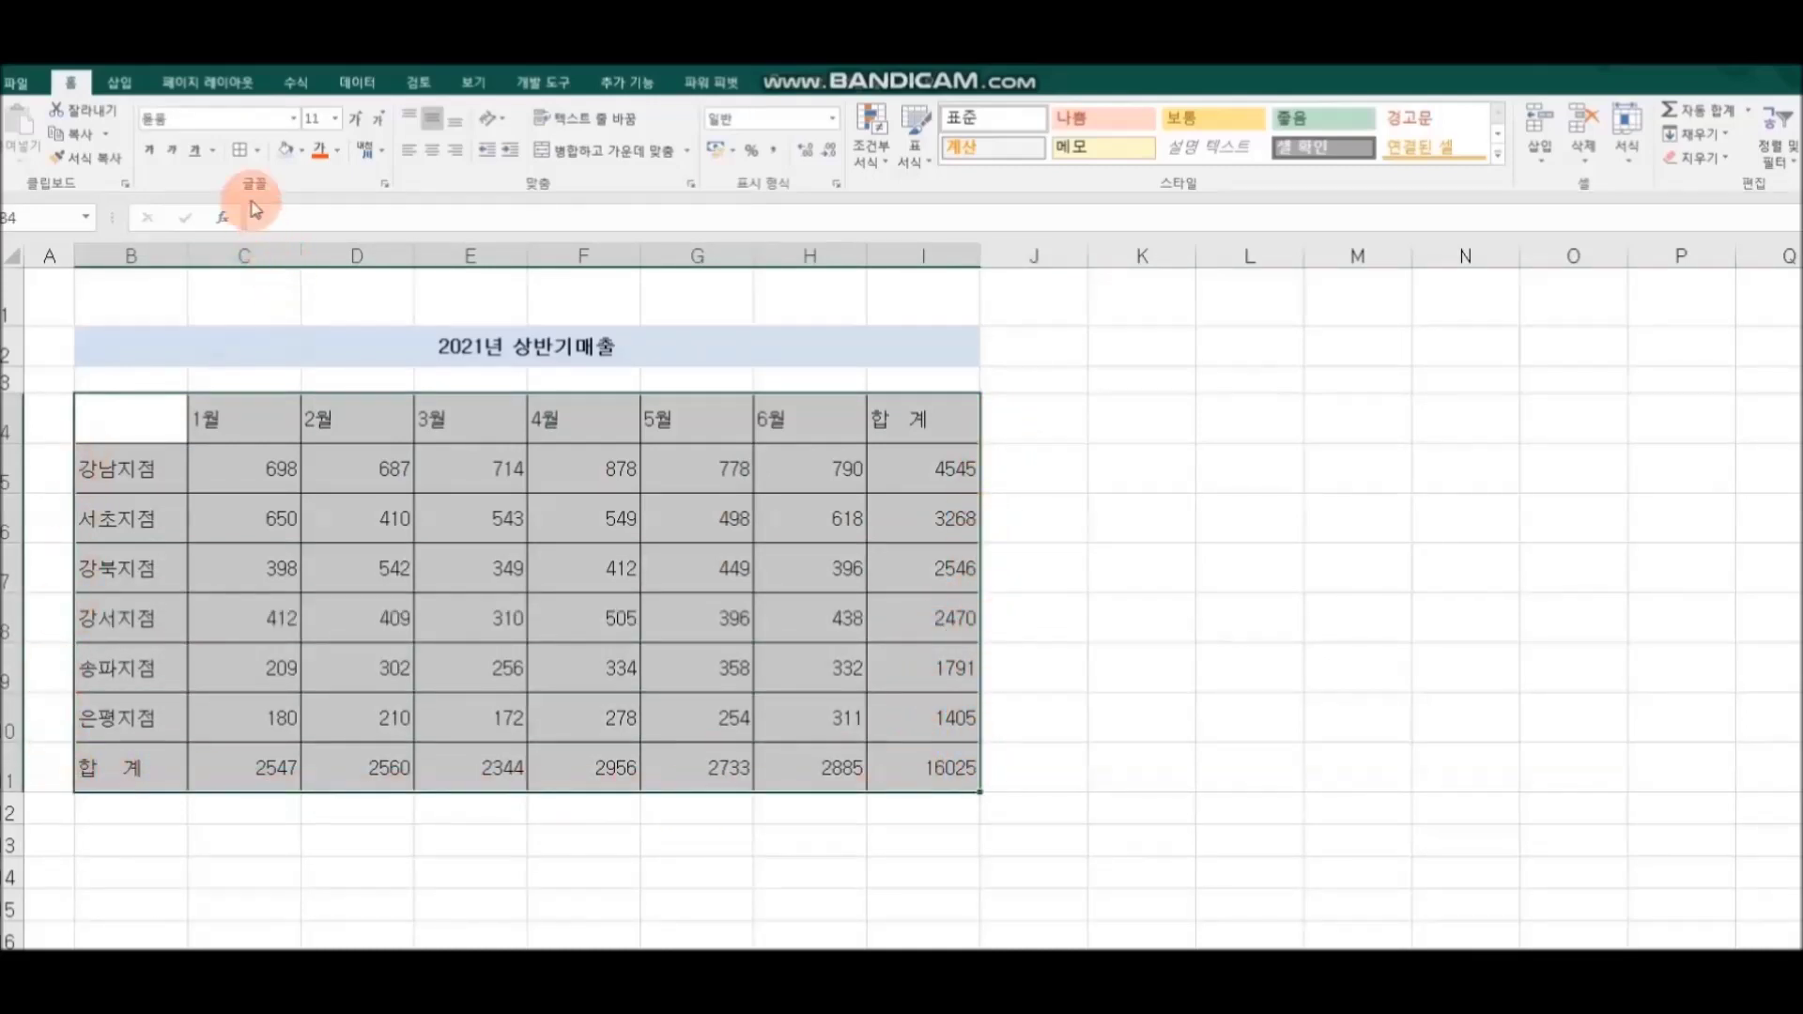
{"action": "left_click", "coordinate": [255, 151]}
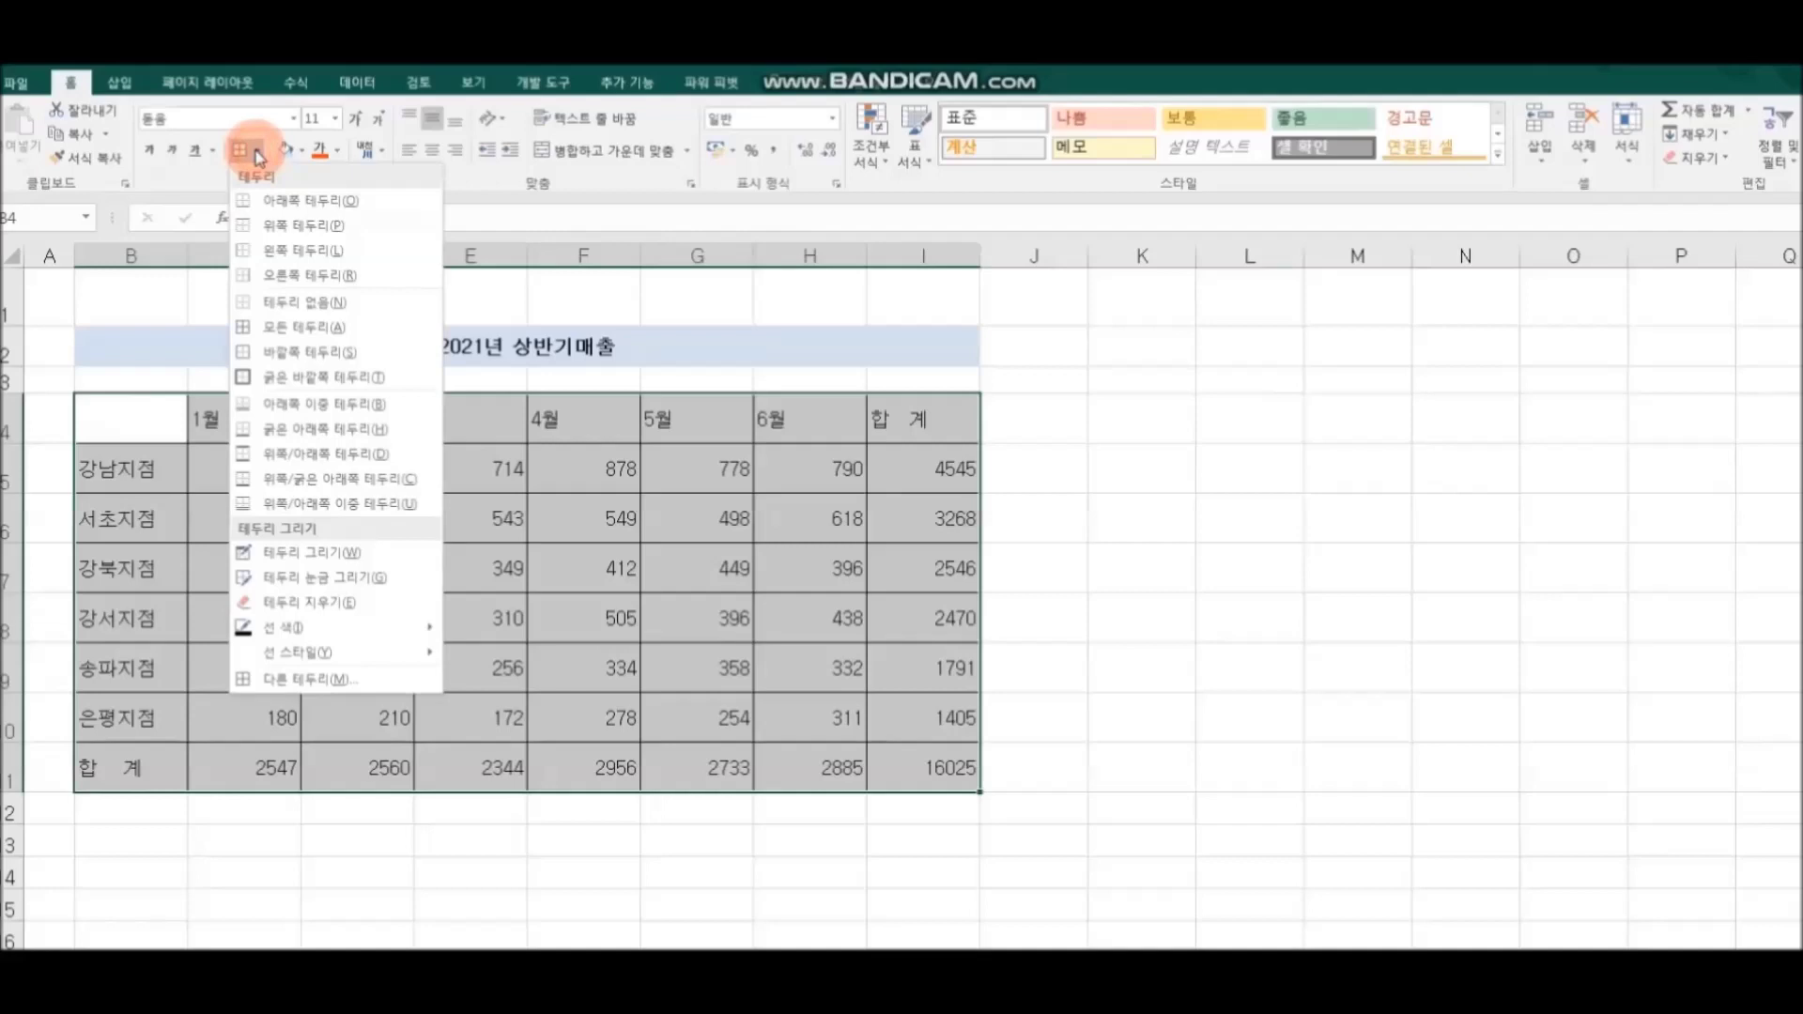
{"action": "left_click", "coordinate": [407, 377]}
{"action": "left_click", "coordinate": [1113, 564]}
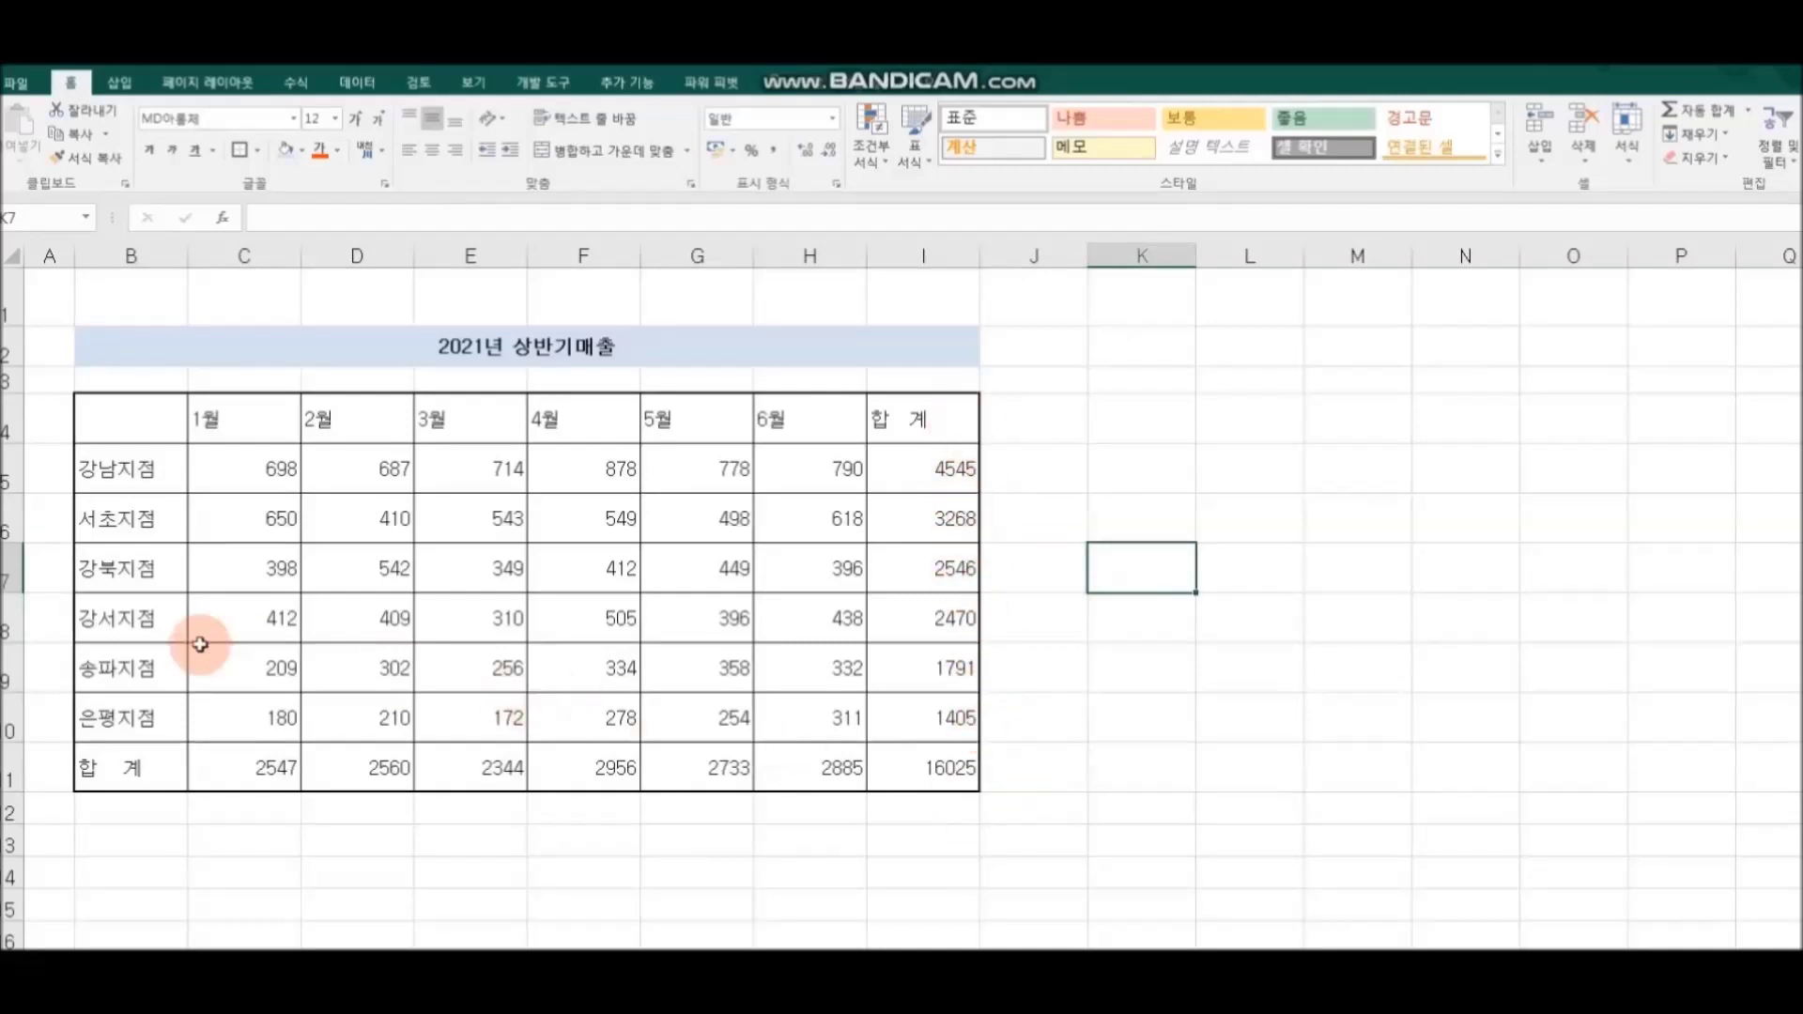
- Change the outline border of the sales table B4:I11 to dark blue through the detailed border settings
{"action": "left_click_drag", "start_coordinate": [111, 425], "coordinate": [871, 781]}
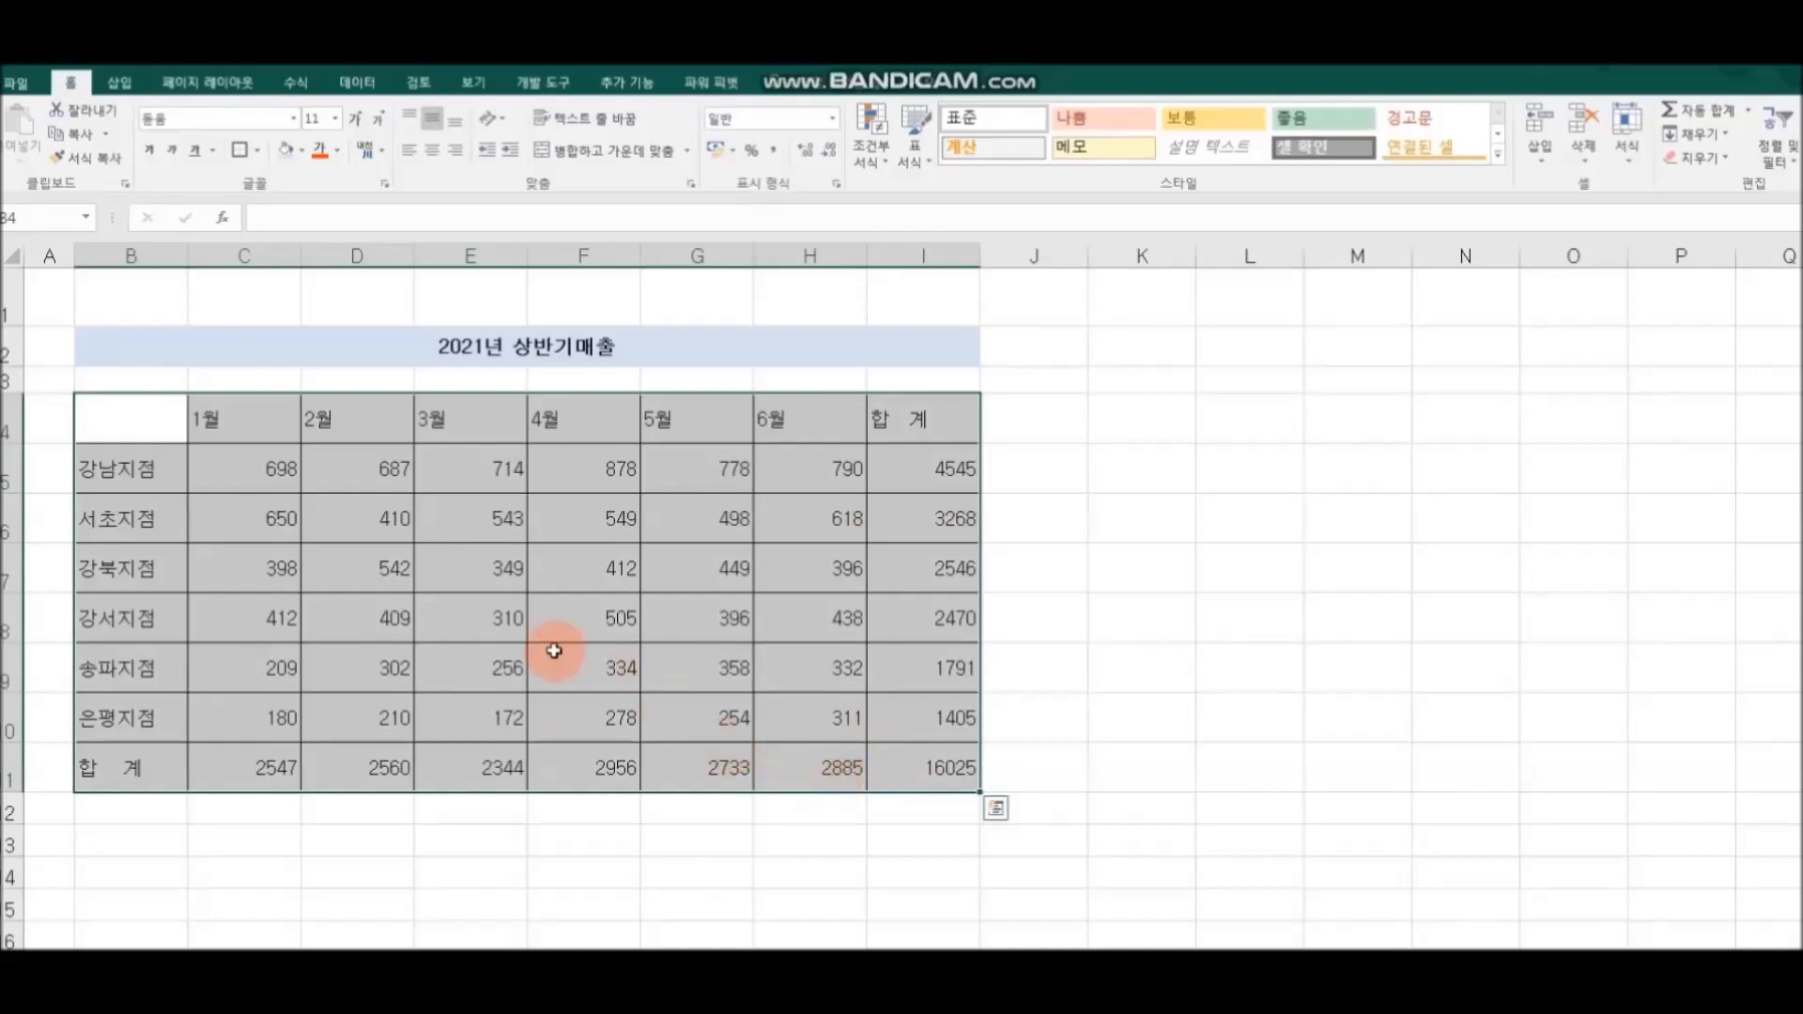
{"action": "left_click", "coordinate": [255, 150]}
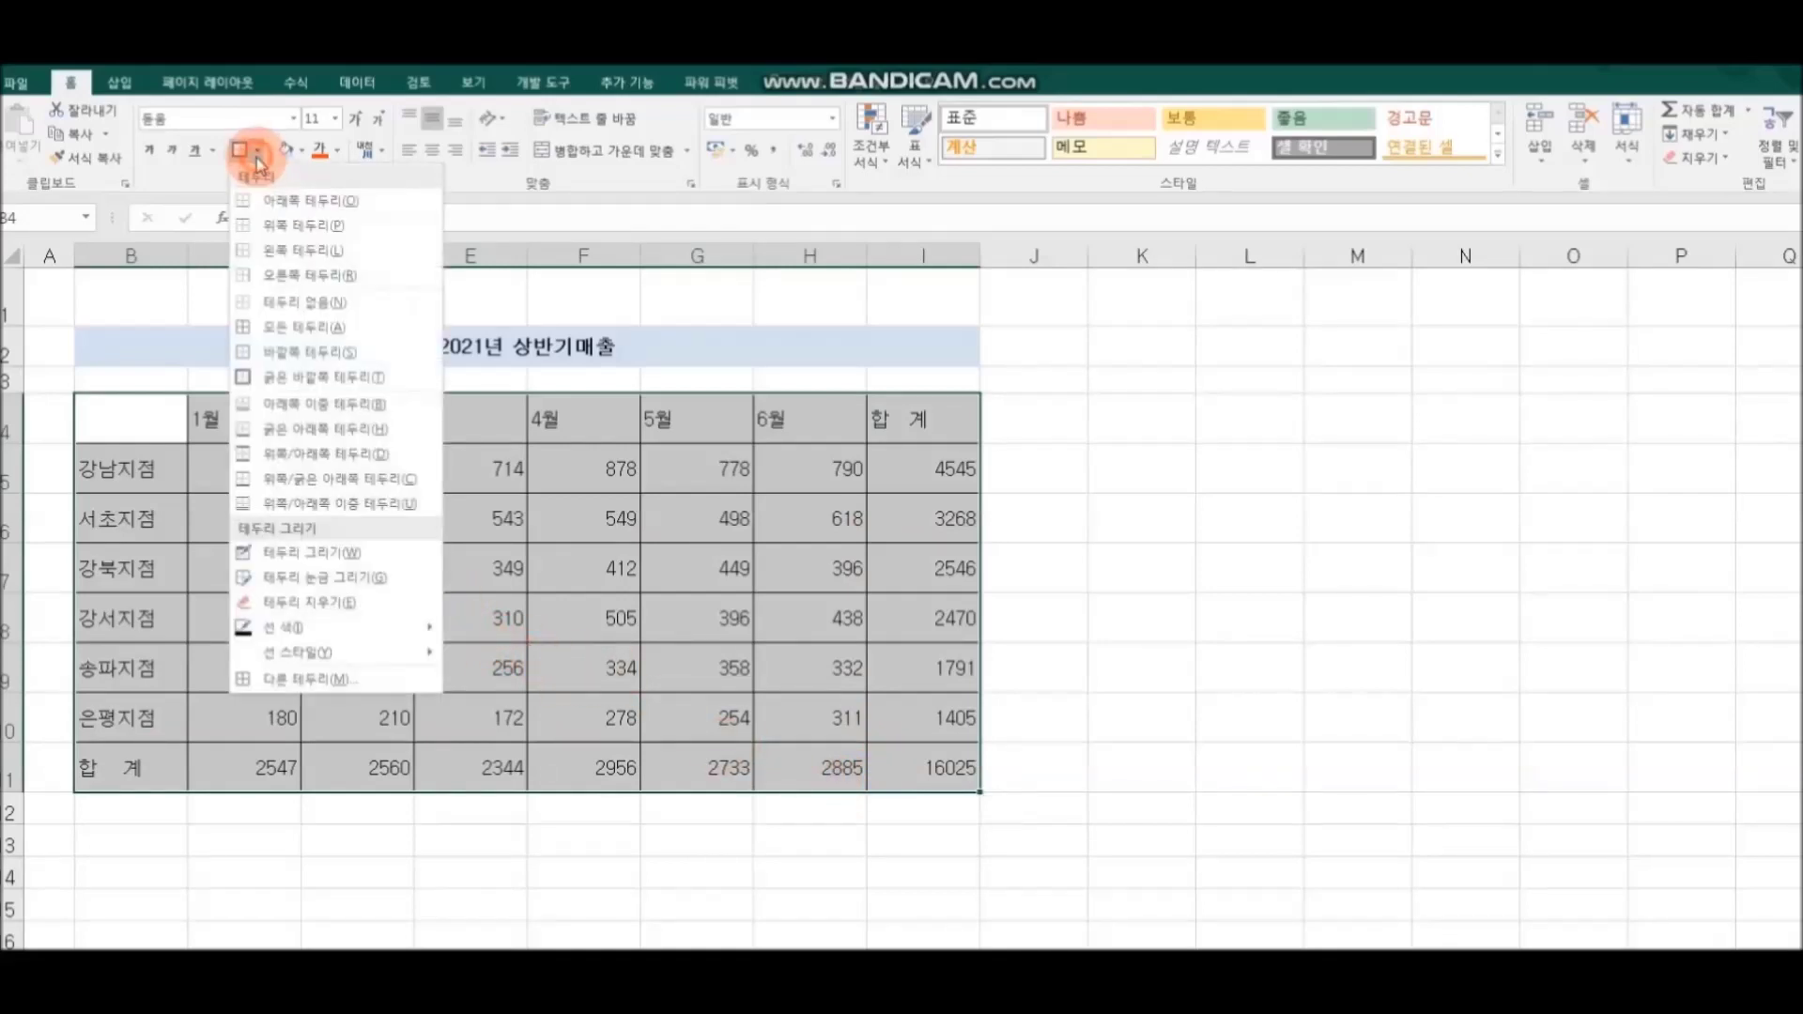
{"action": "left_click", "coordinate": [375, 677]}
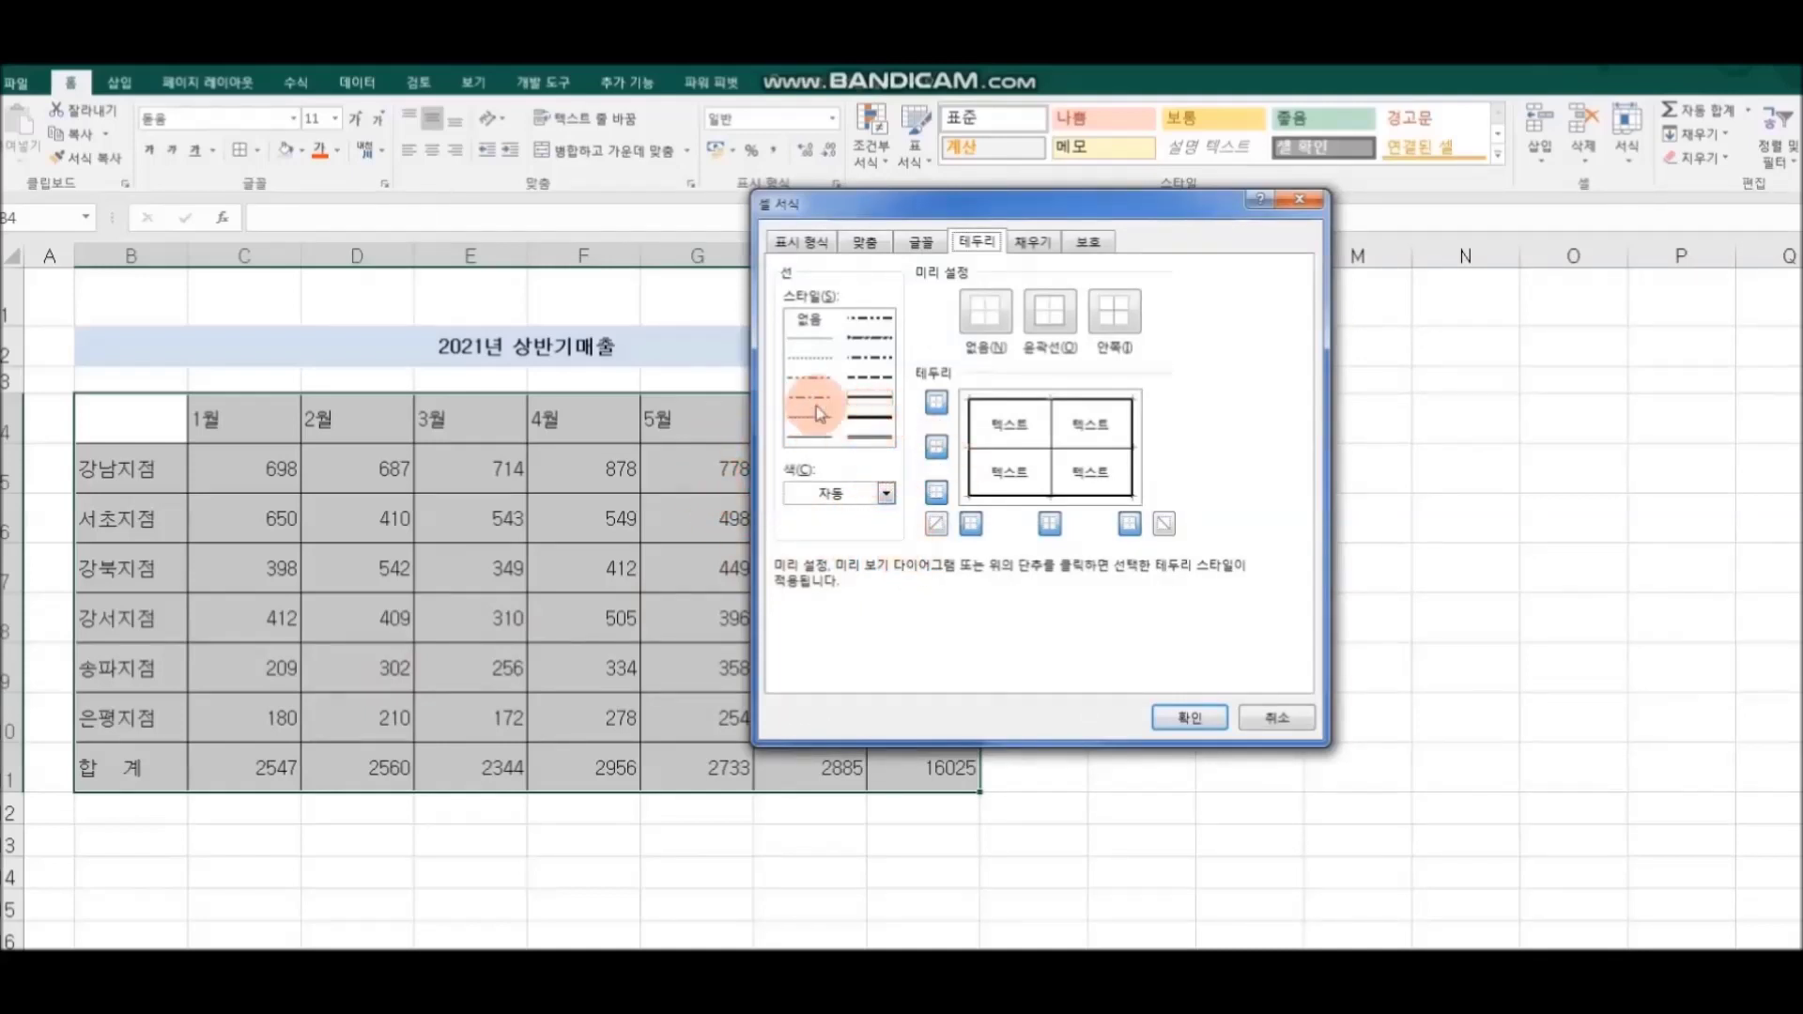
{"action": "left_click", "coordinate": [886, 493]}
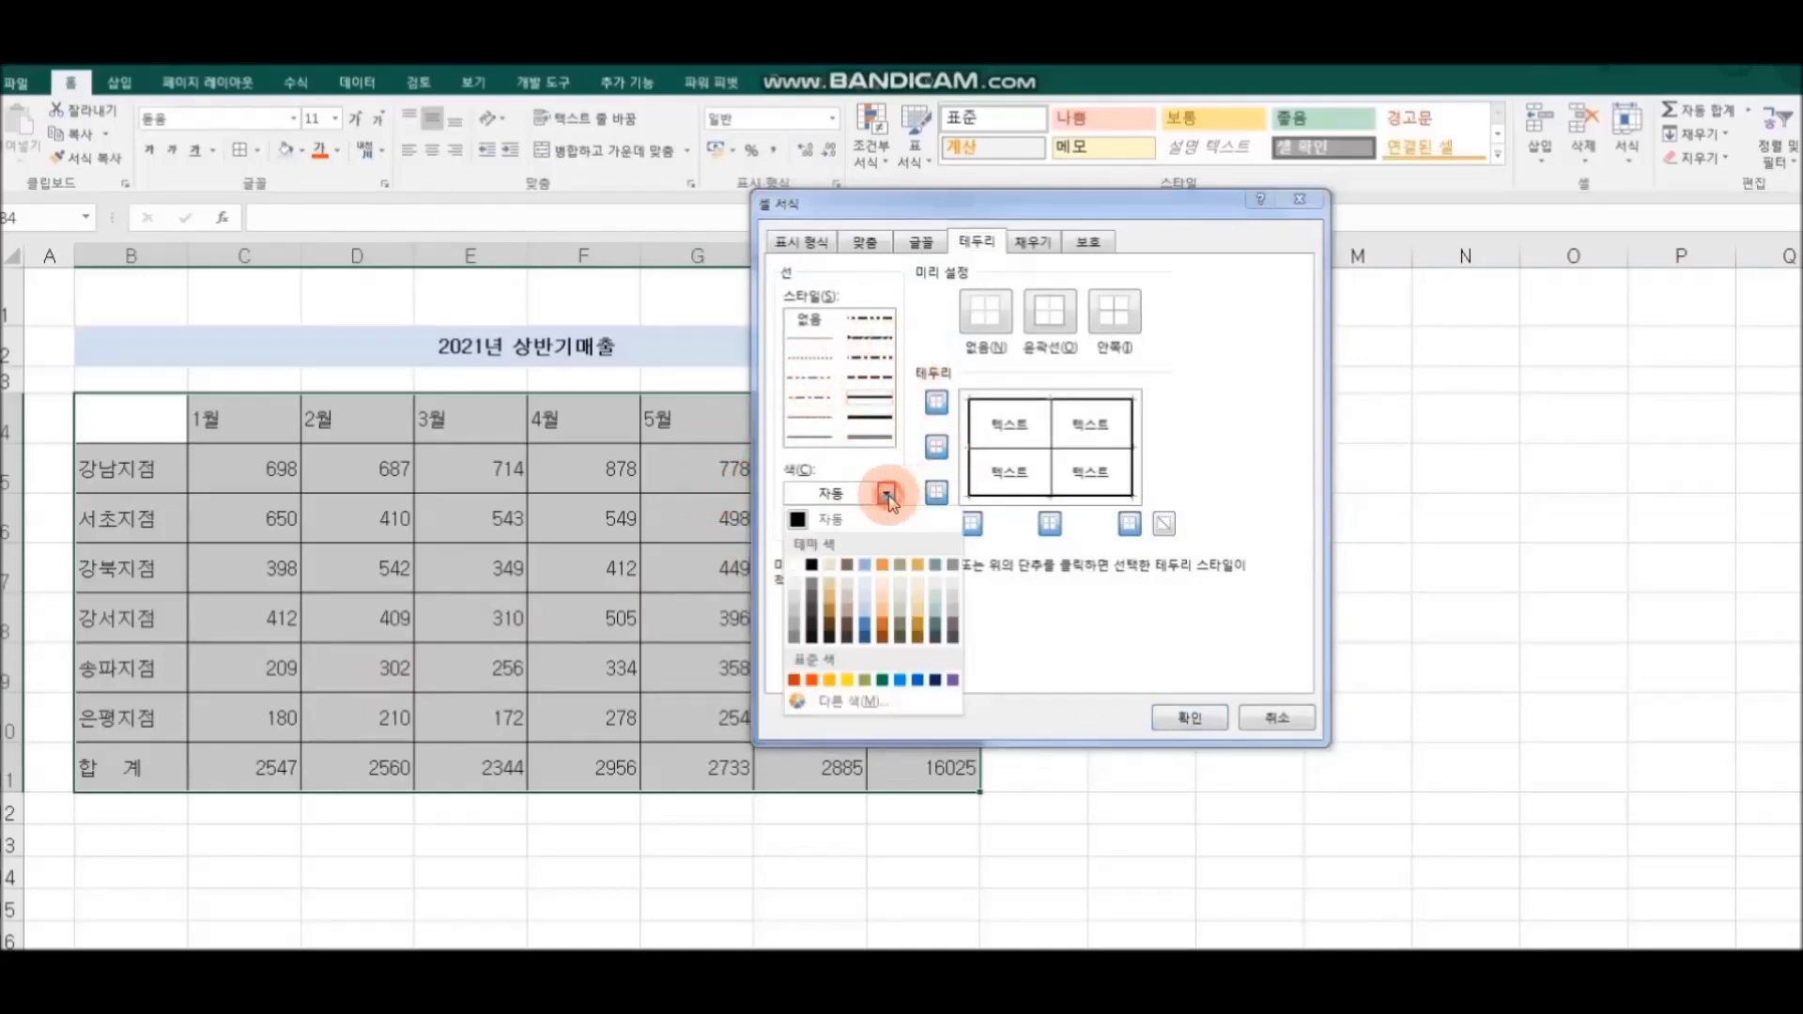
{"action": "left_click", "coordinate": [868, 635]}
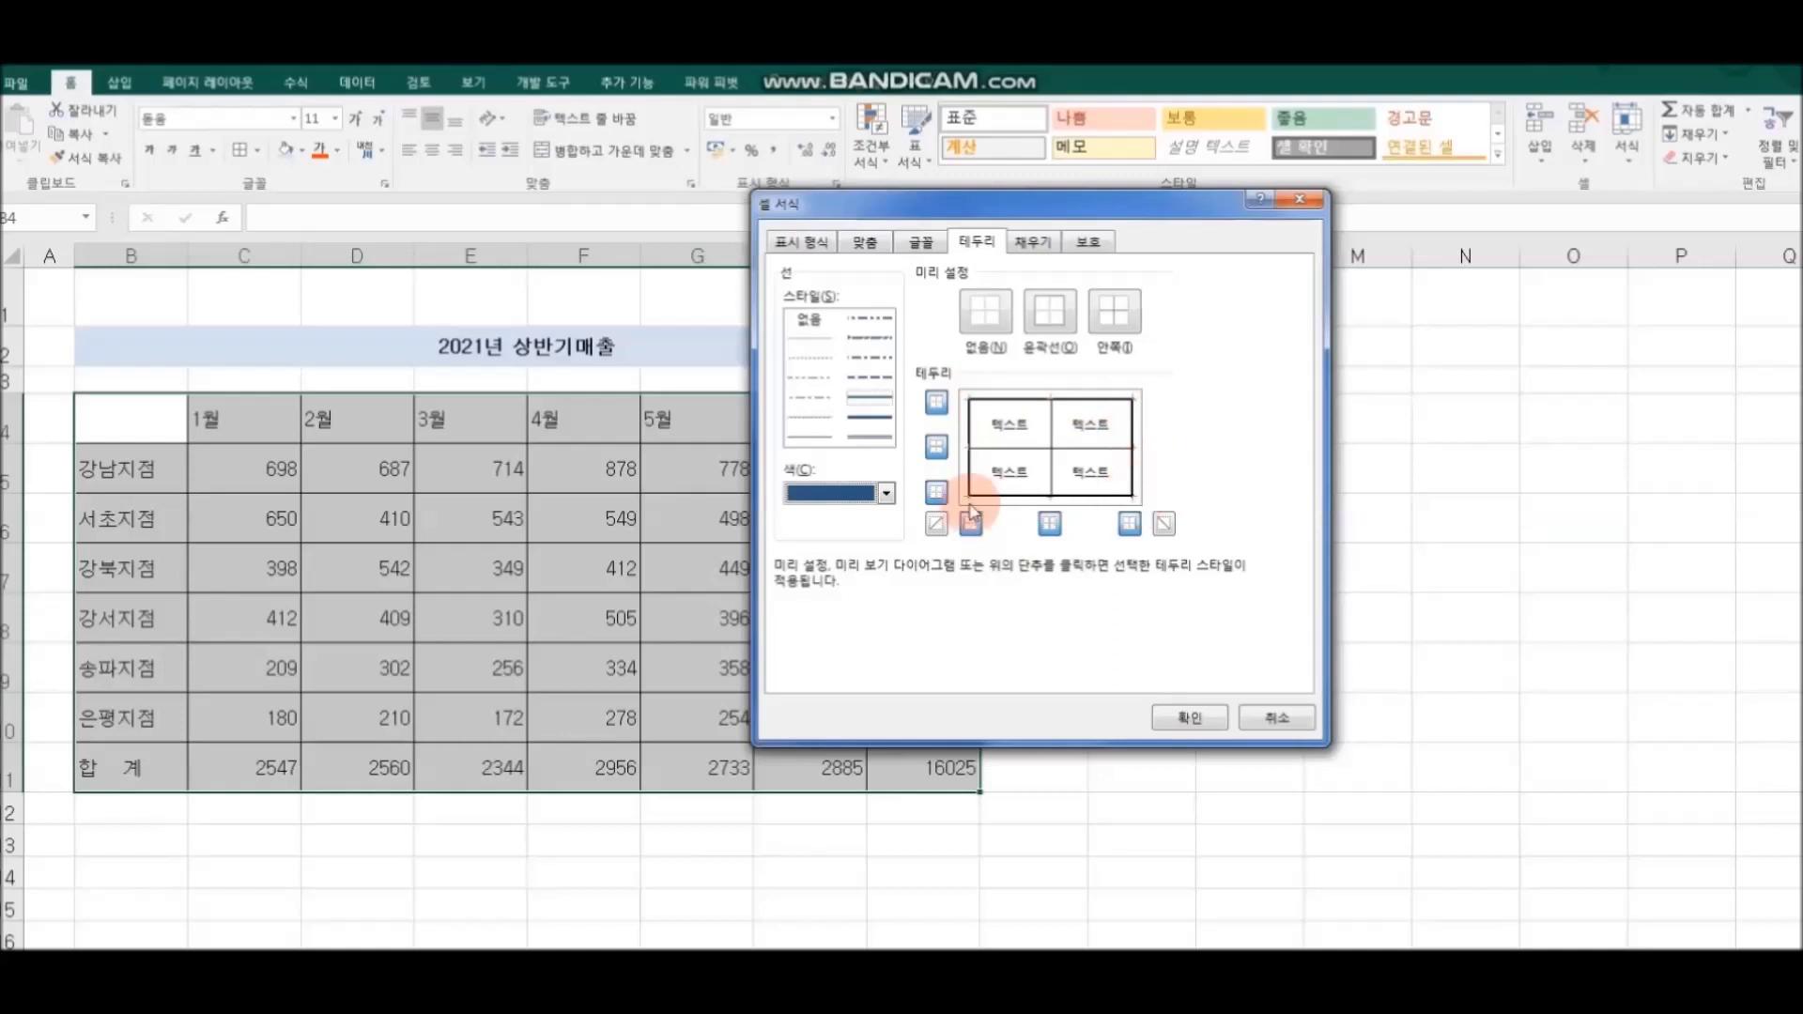
{"action": "left_click", "coordinate": [1051, 319]}
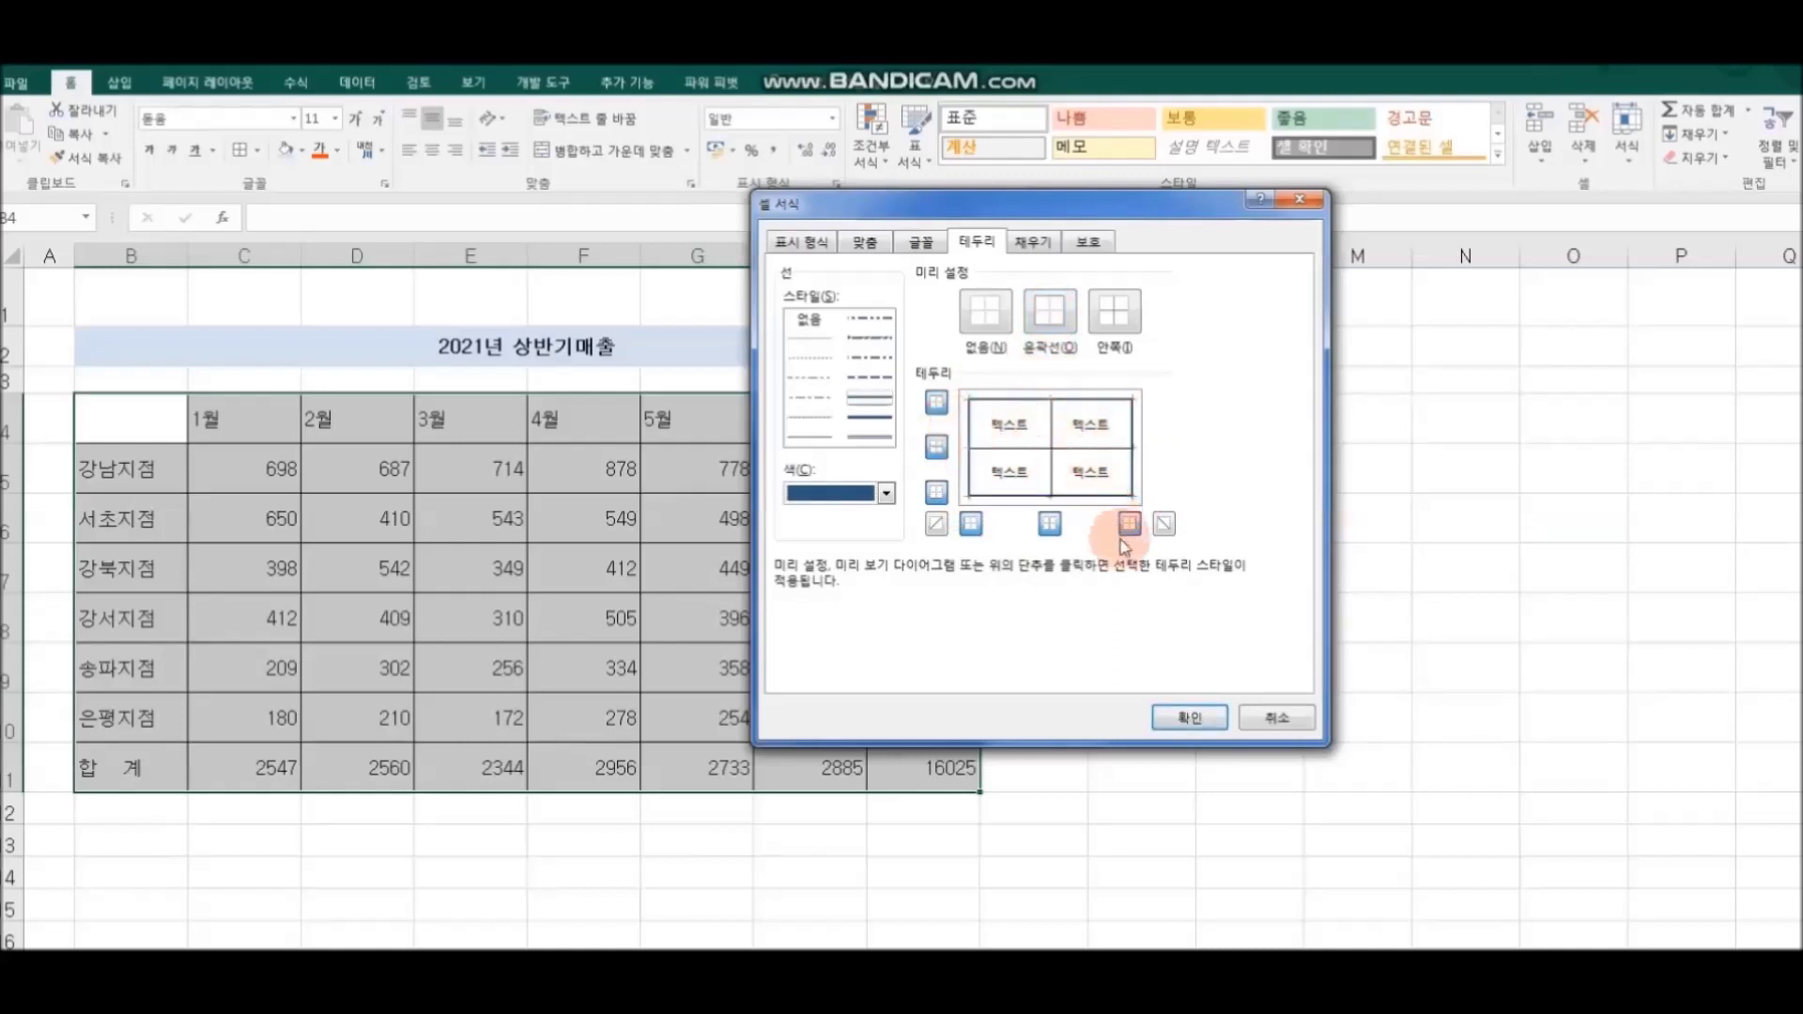
{"action": "left_click", "coordinate": [1206, 716]}
{"action": "left_click", "coordinate": [1139, 717]}
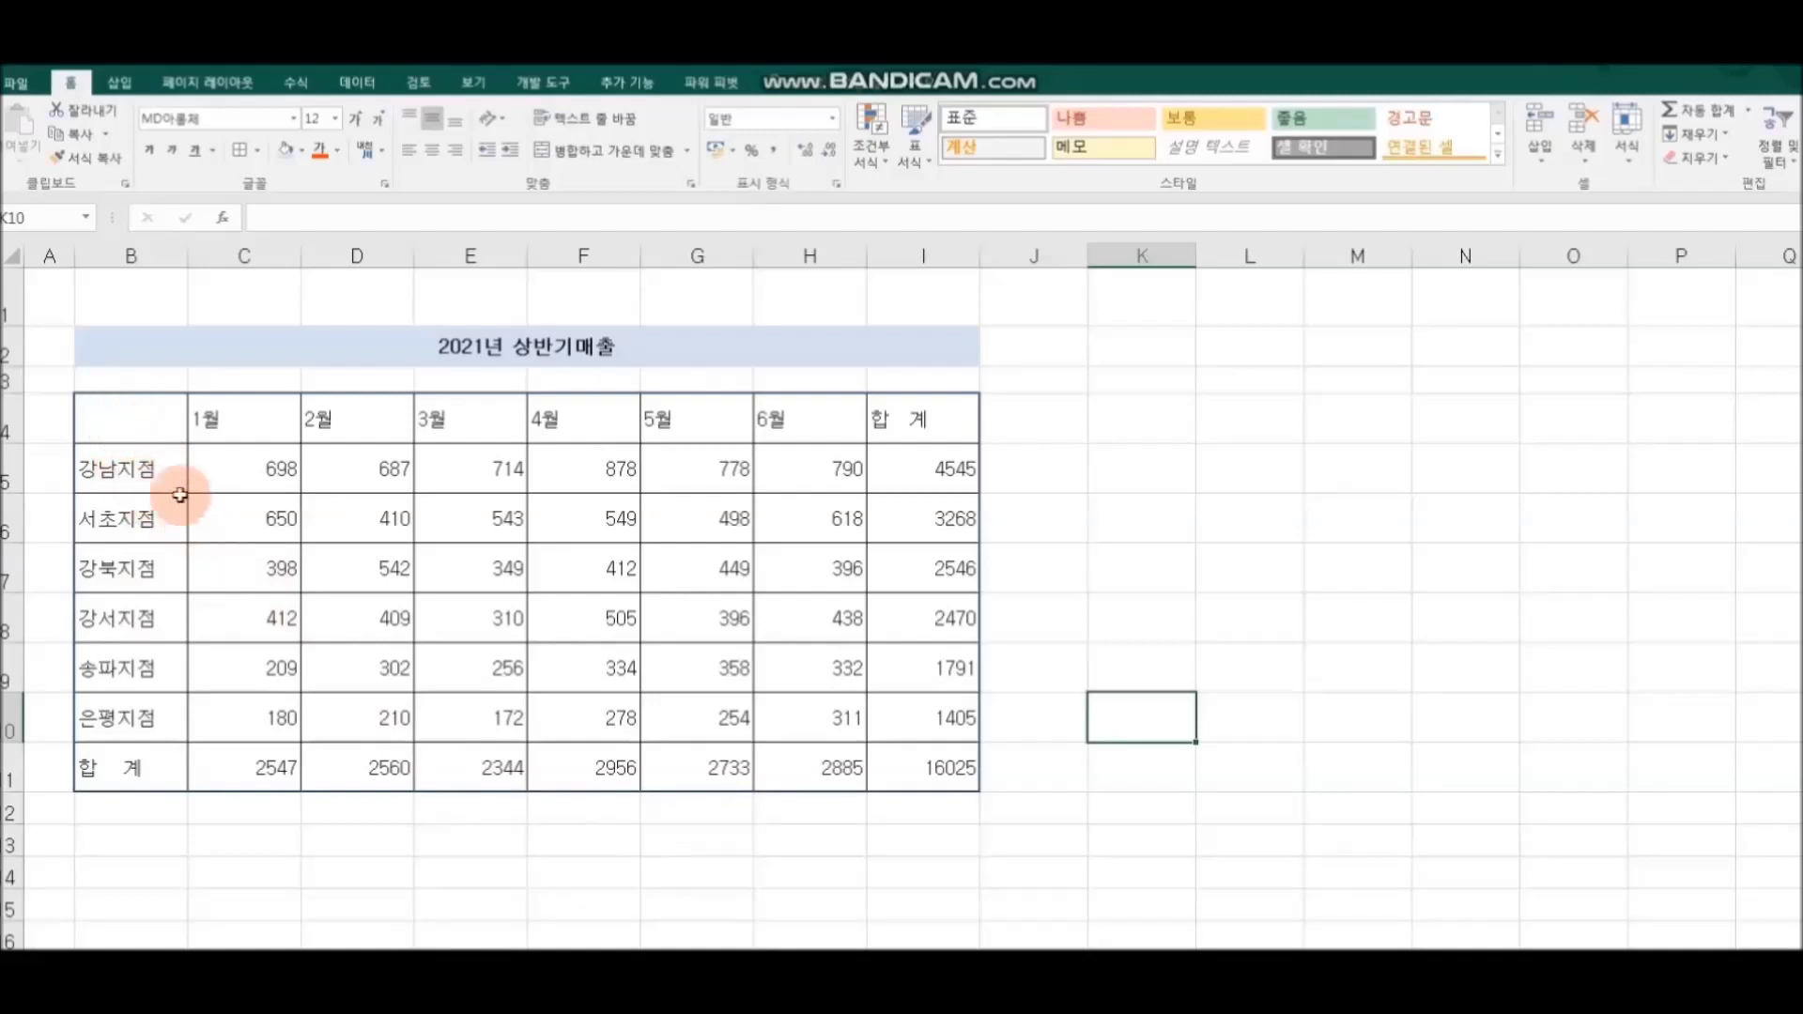
{"action": "mouse_move", "coordinate": [133, 418]}
{"action": "left_mouse_down"}
{"action": "mouse_move", "coordinate": [933, 413]}
{"action": "mouse_move", "coordinate": [835, 420]}
{"action": "left_mouse_up"}
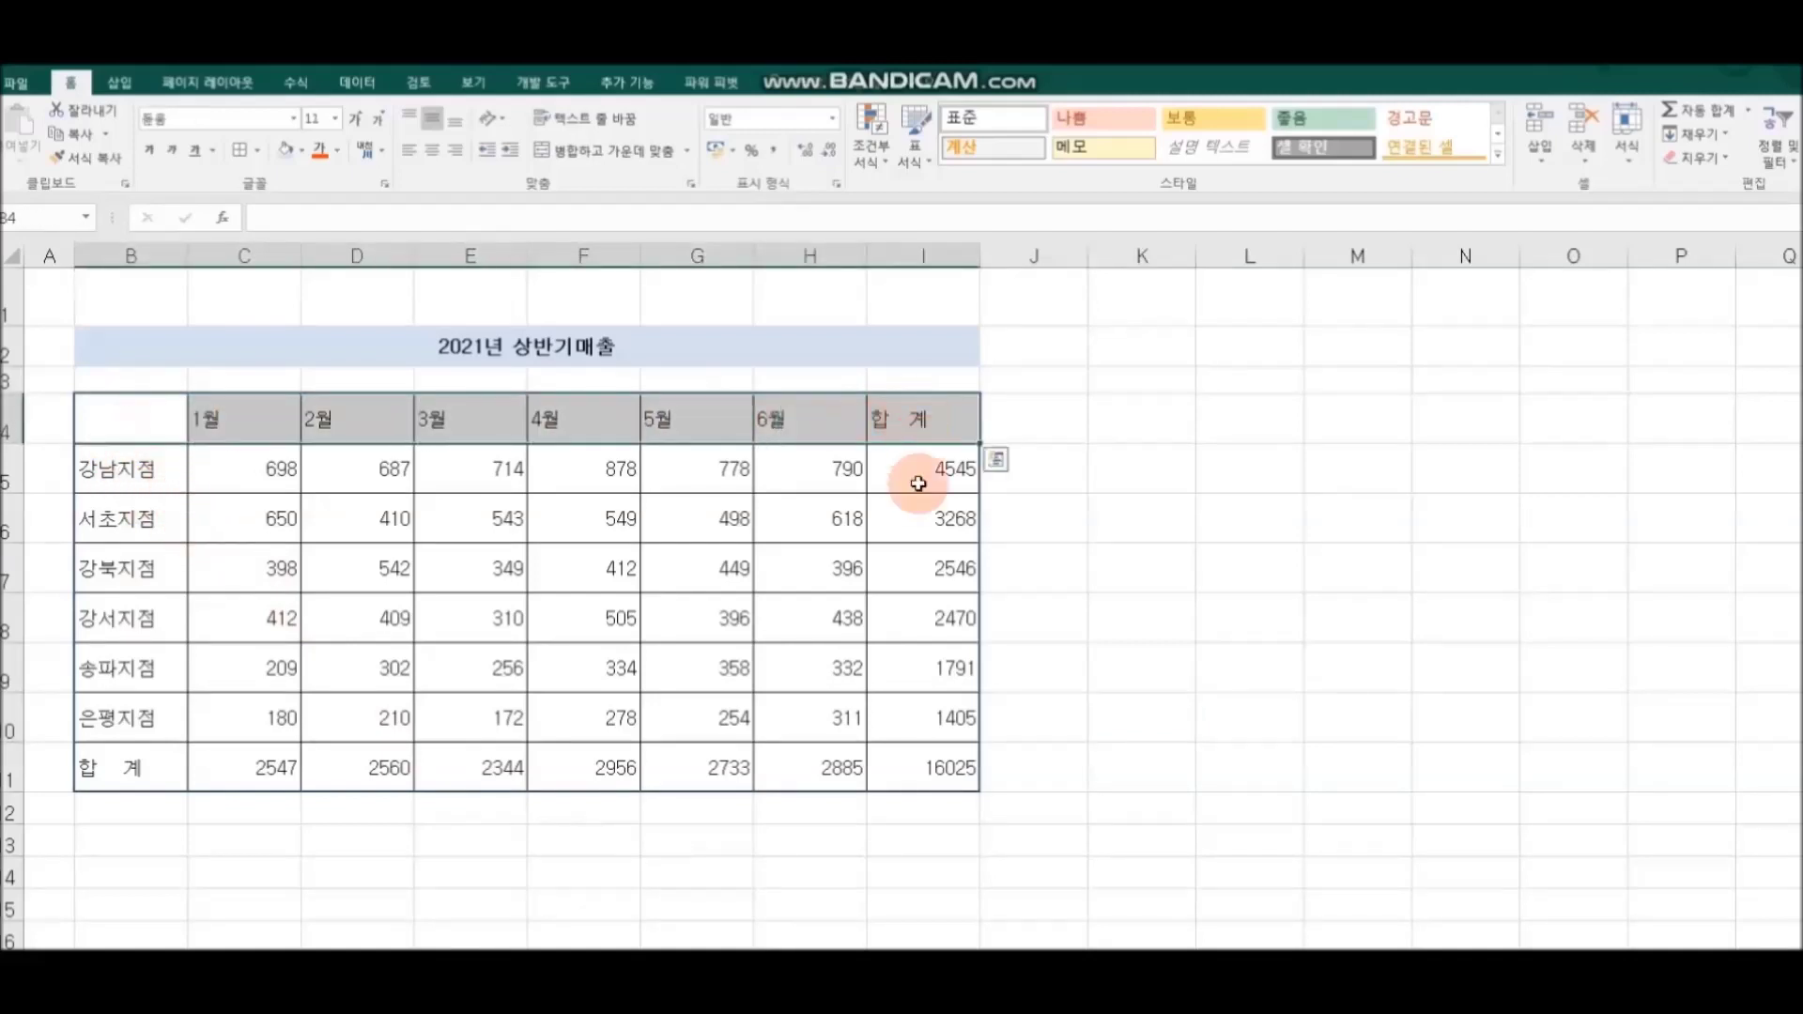
{"action": "left_click", "coordinate": [127, 472], "text": "ctrl"}
{"action": "left_click_drag", "start_coordinate": [127, 473], "coordinate": [921, 764]}
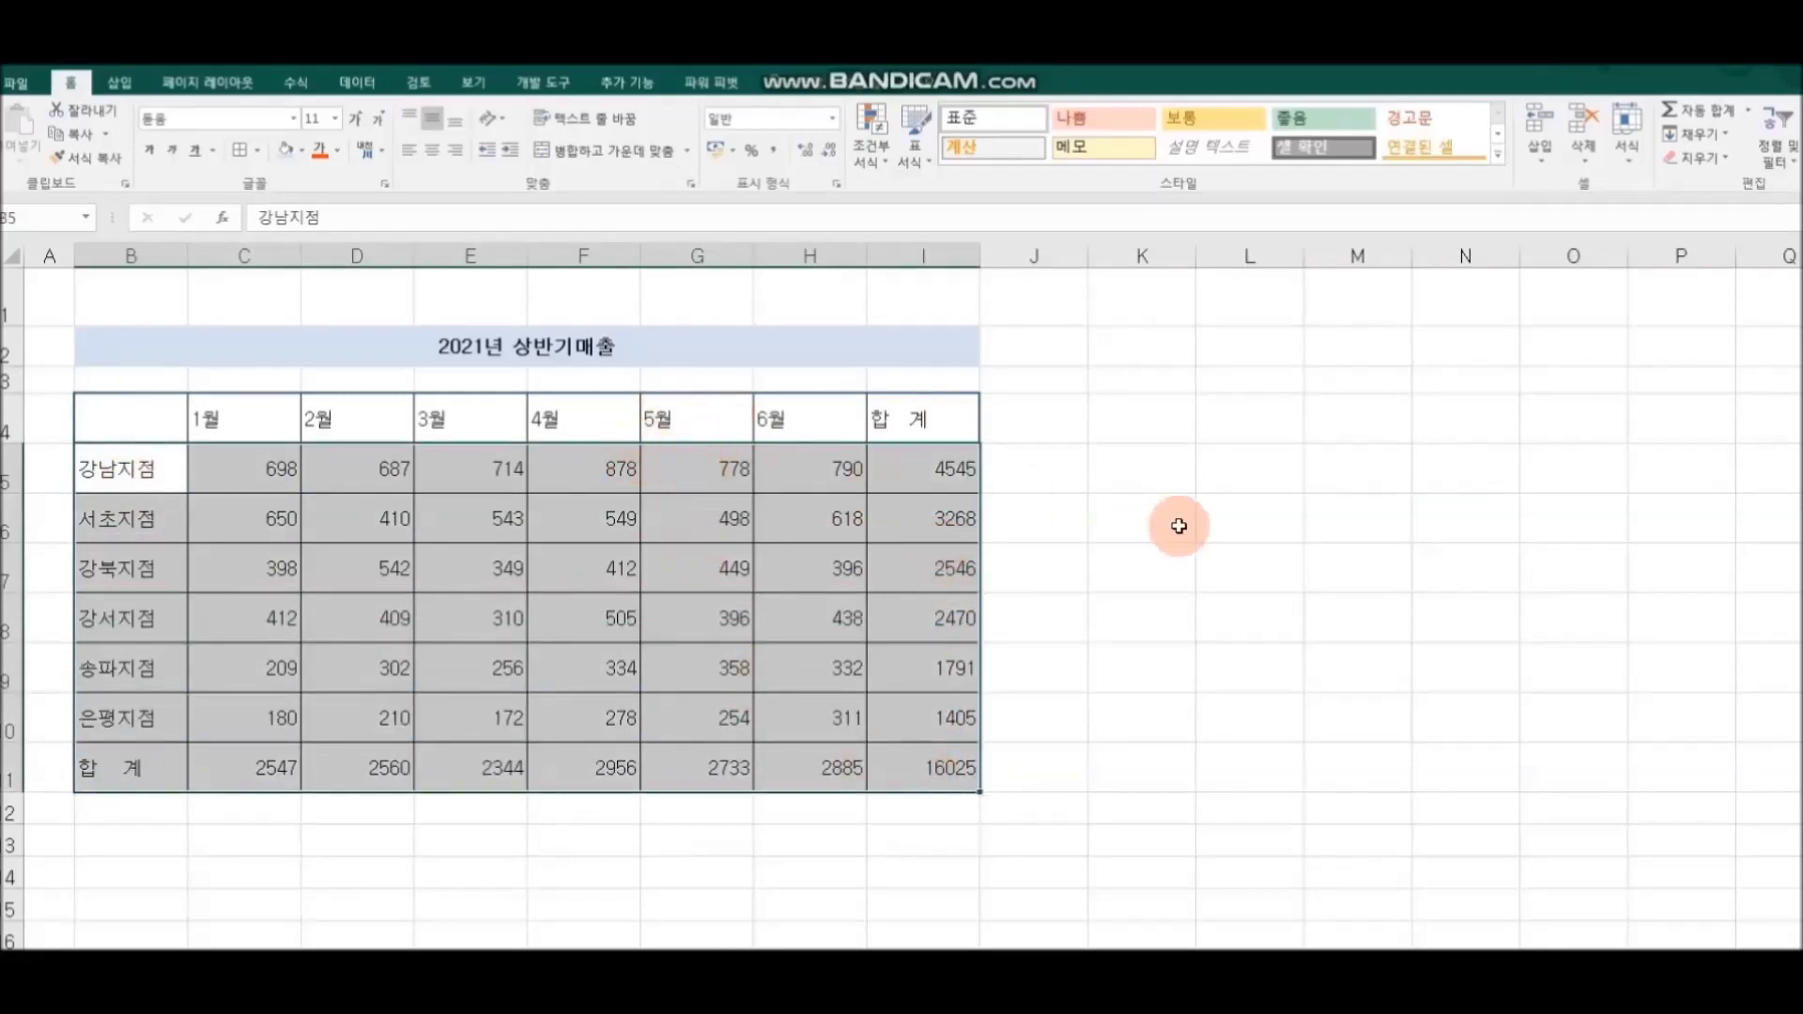
{"action": "left_click", "coordinate": [1185, 579]}
- Add a thick bottom border under the table's header row B4:I4
{"action": "left_click_drag", "start_coordinate": [131, 413], "coordinate": [930, 422]}
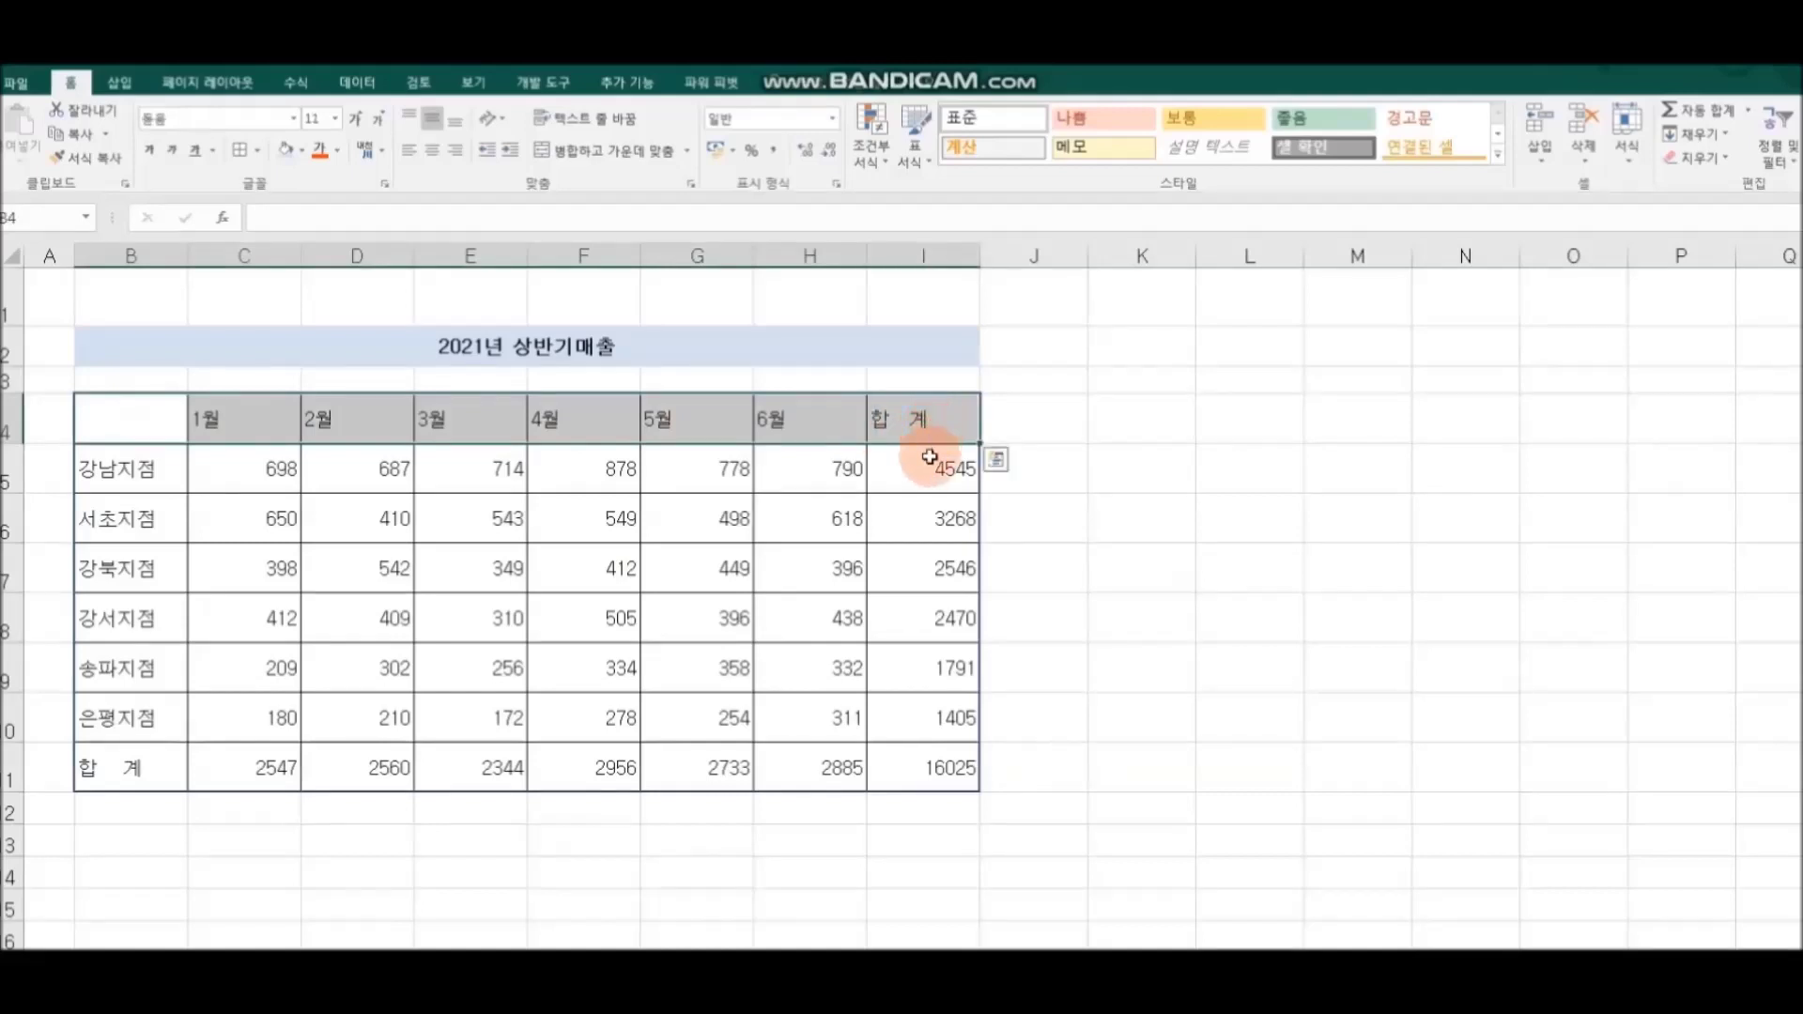
{"action": "left_click", "coordinate": [260, 148]}
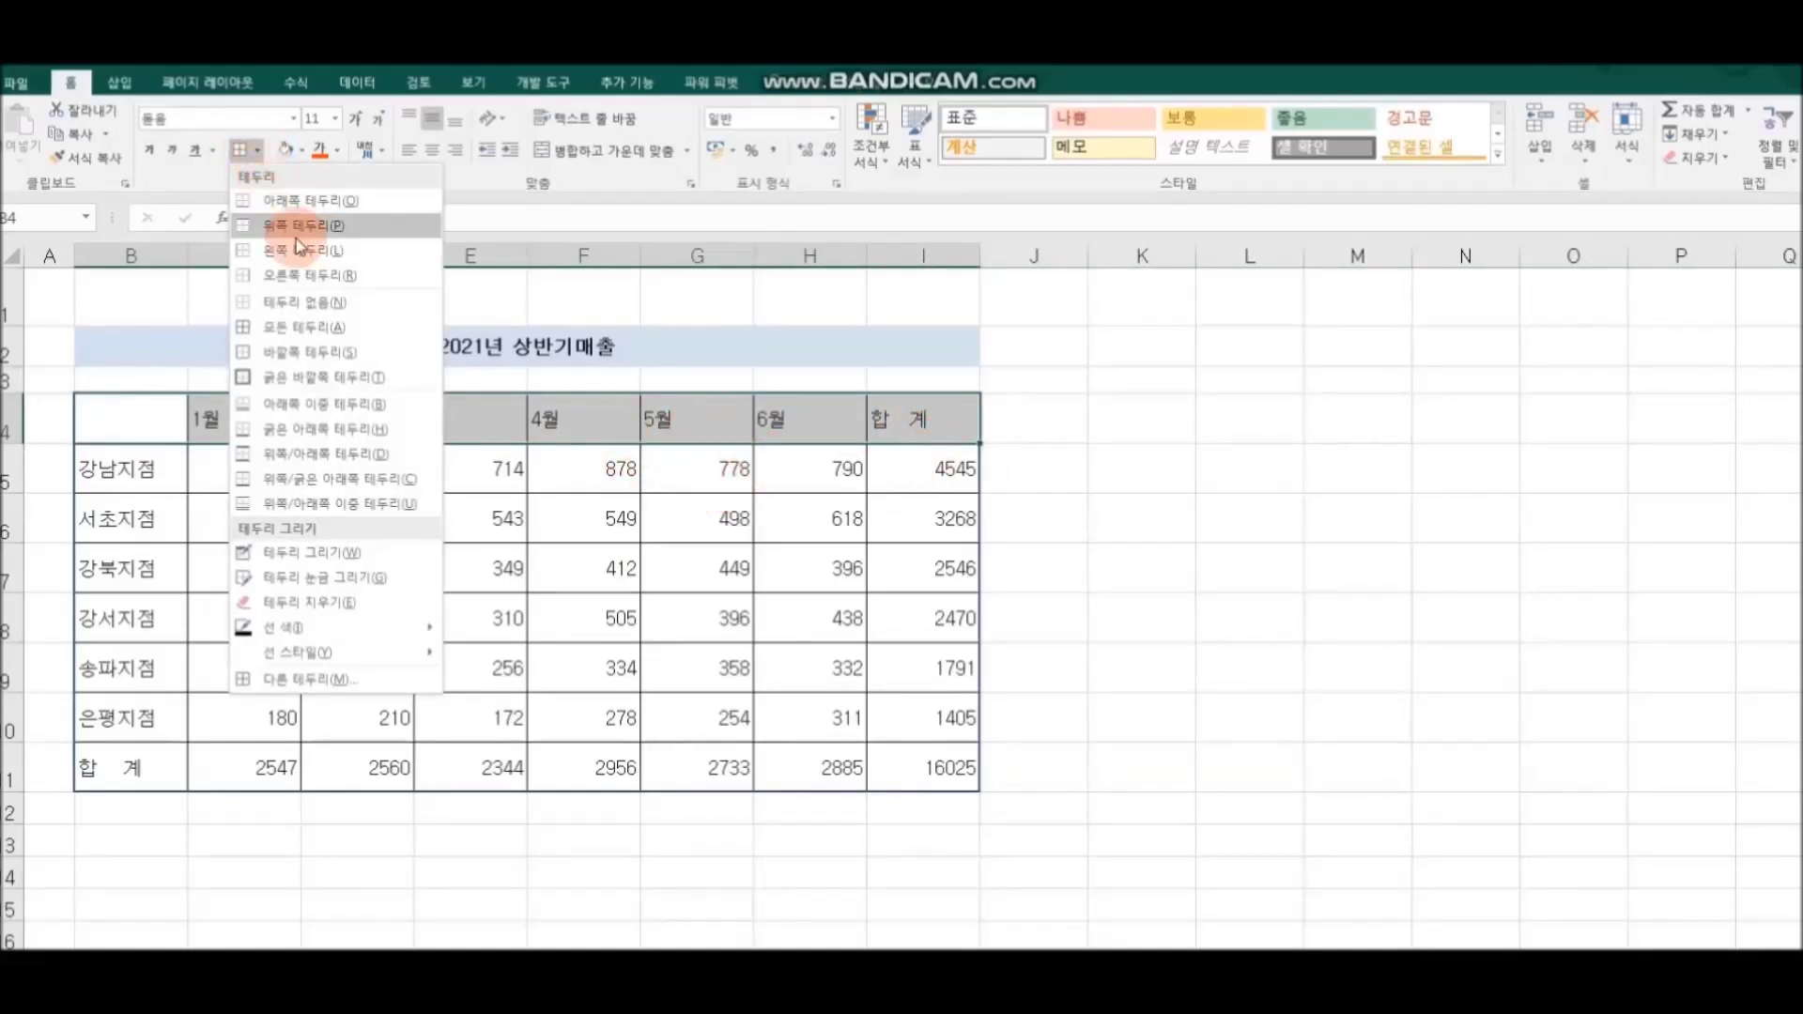
{"action": "left_click", "coordinate": [406, 430]}
{"action": "left_click", "coordinate": [1046, 515]}
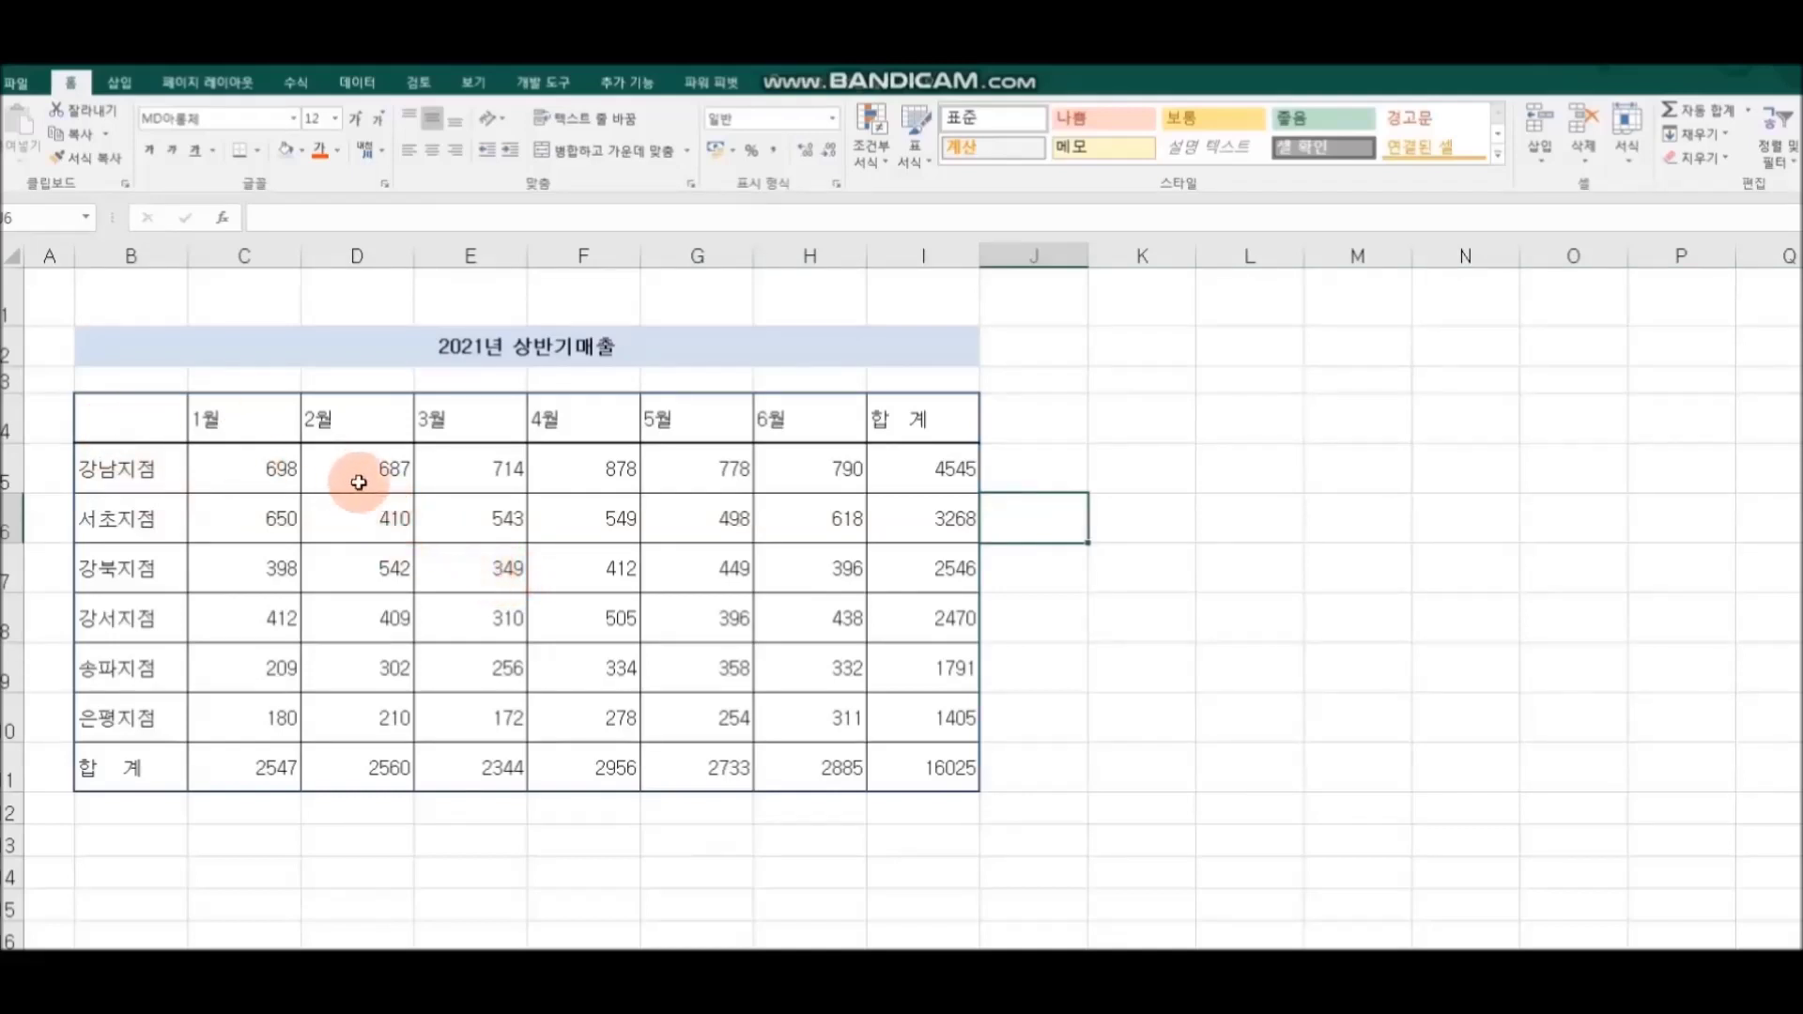
- Add a dark blue double-line border along the right edge of the branch name column B4:B11
{"action": "left_click_drag", "start_coordinate": [133, 402], "coordinate": [170, 775]}
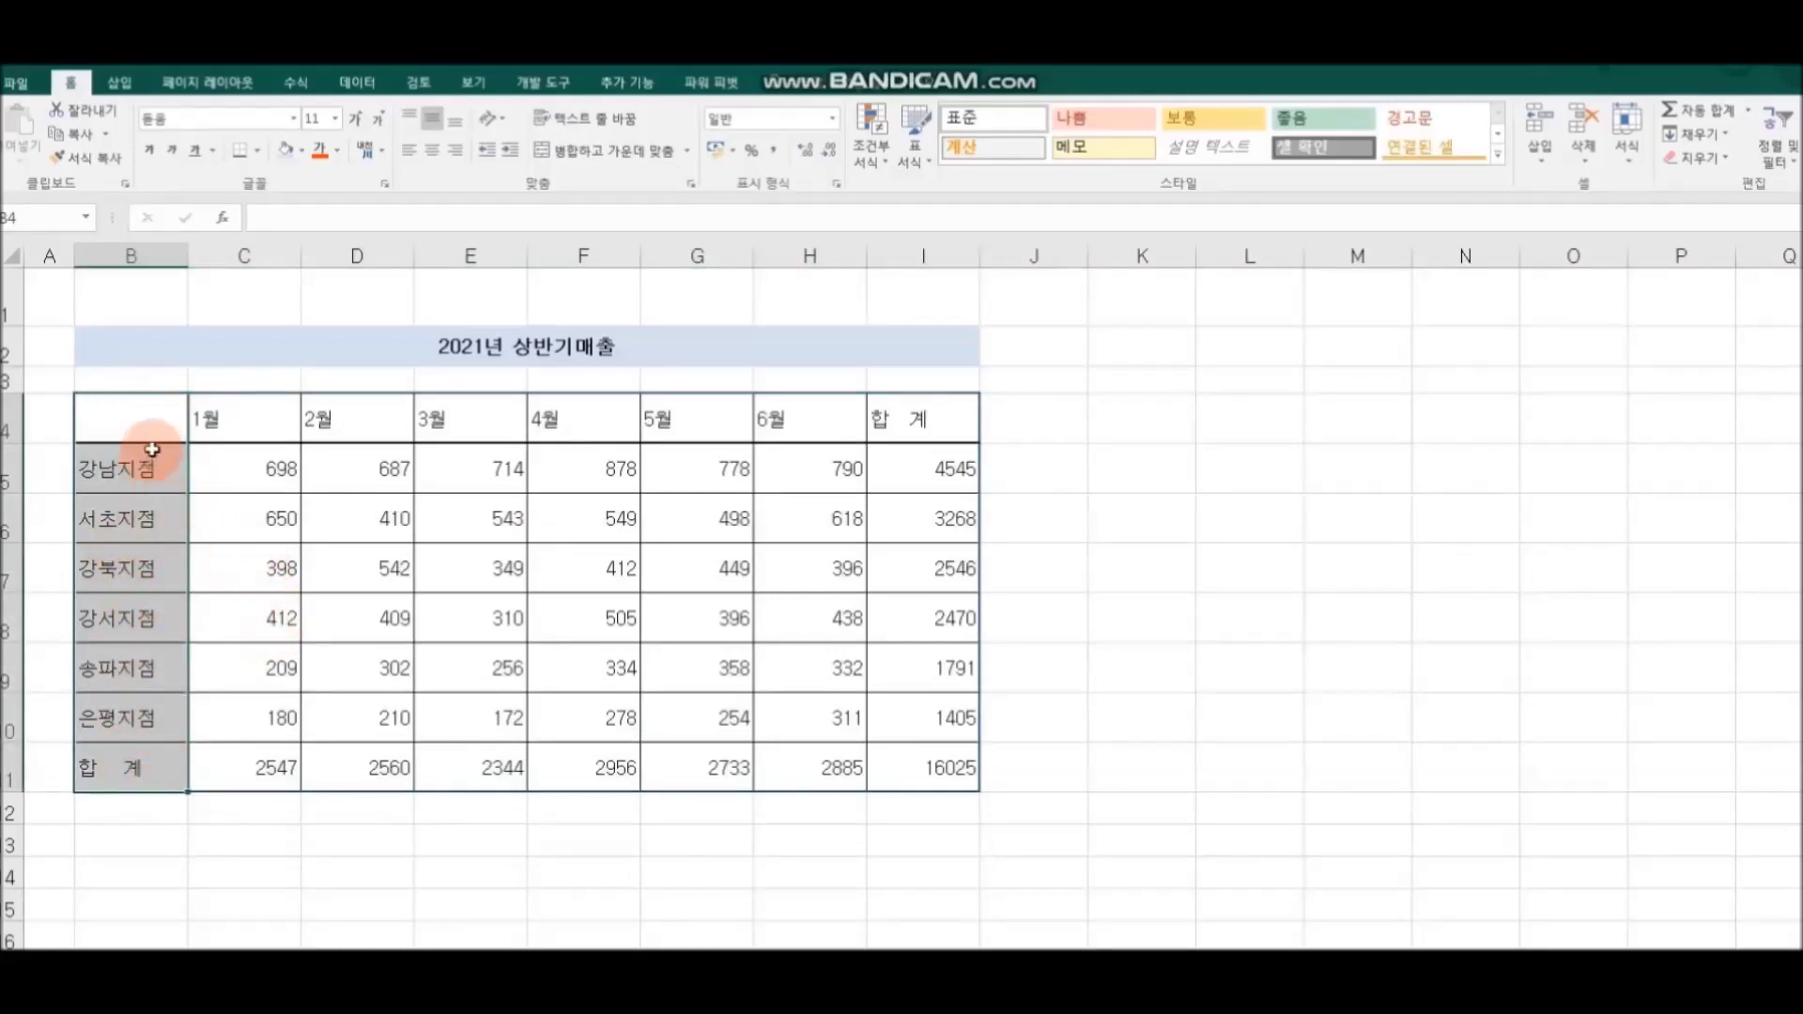
{"action": "left_click", "coordinate": [258, 153]}
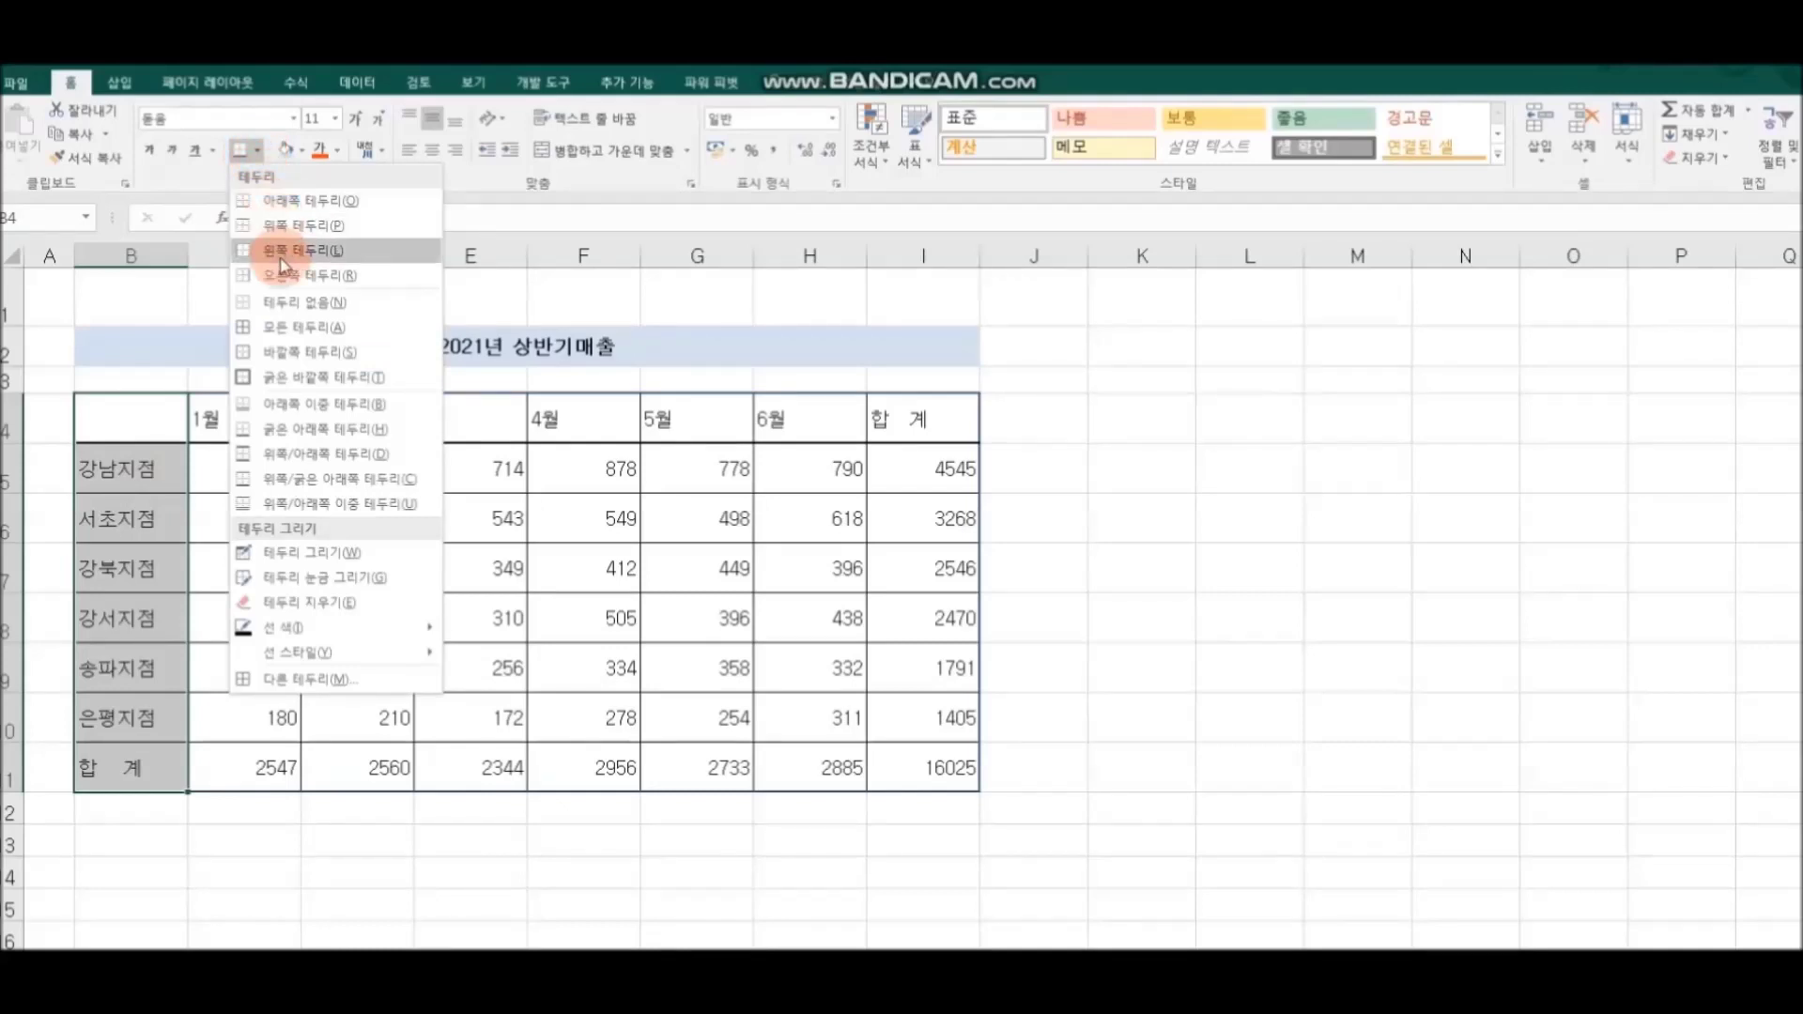
{"action": "left_click", "coordinate": [366, 559]}
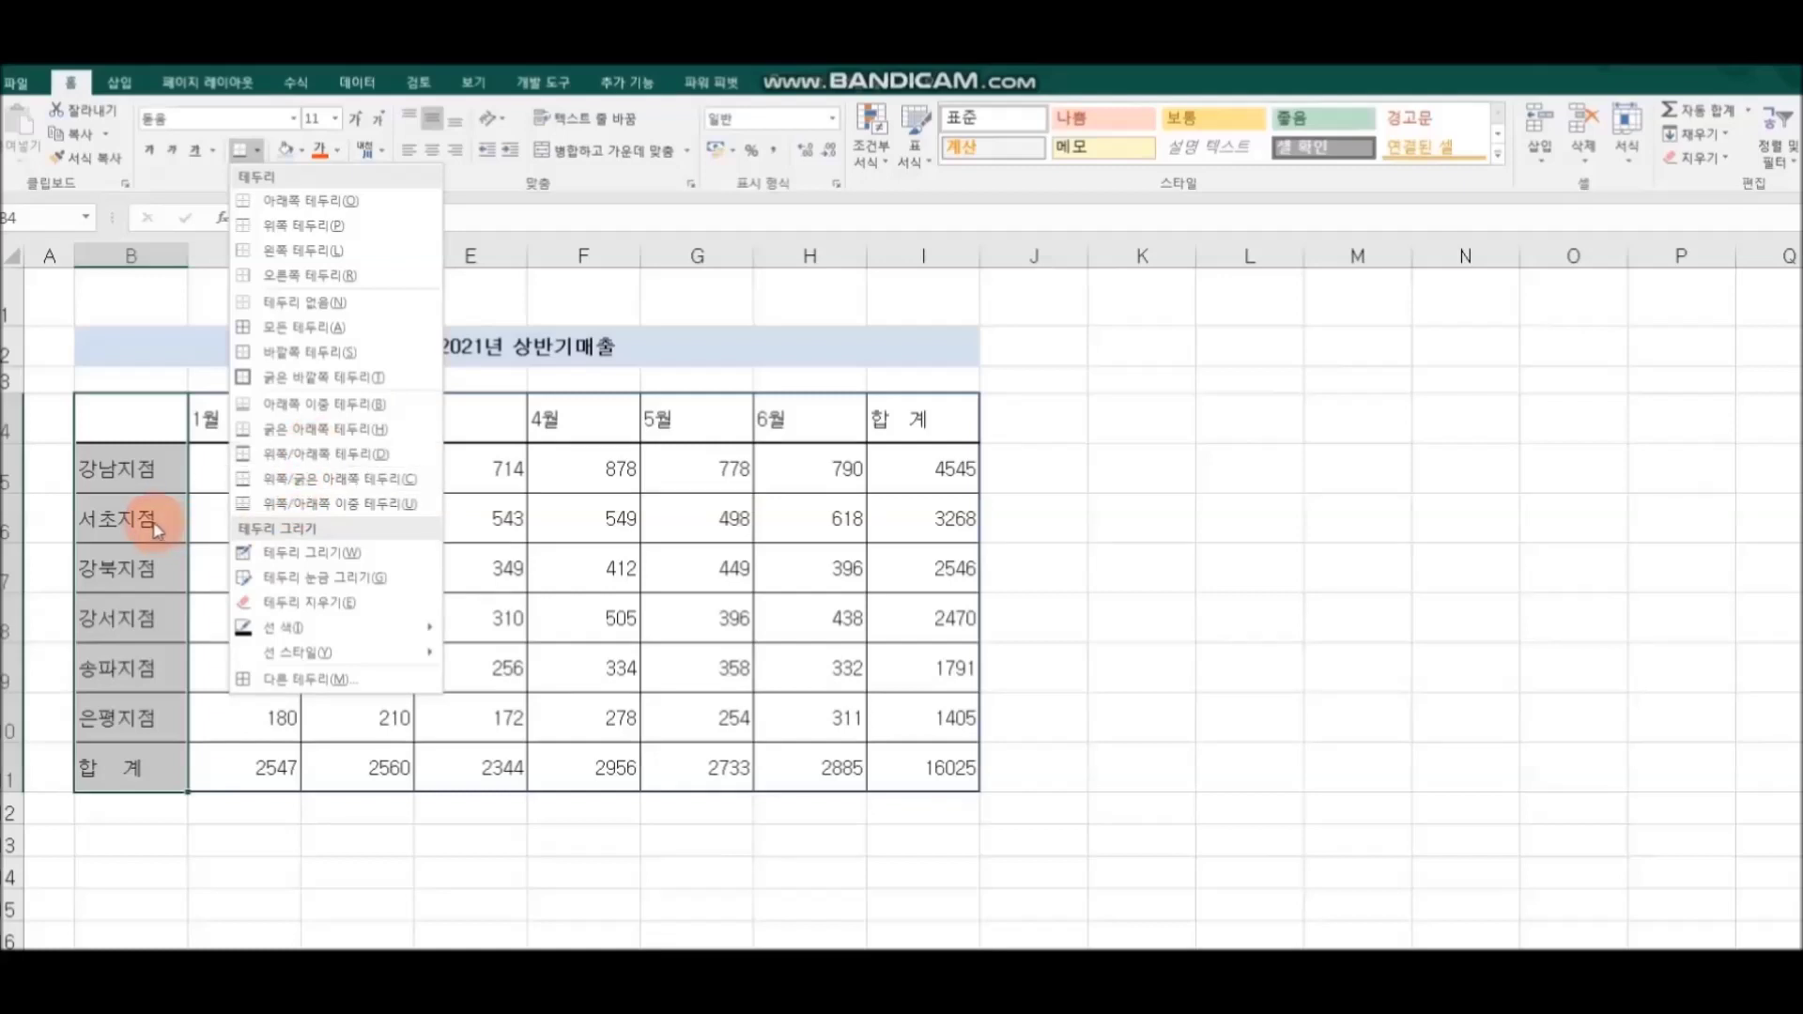
{"action": "left_click", "coordinate": [340, 678]}
{"action": "left_click", "coordinate": [866, 422]}
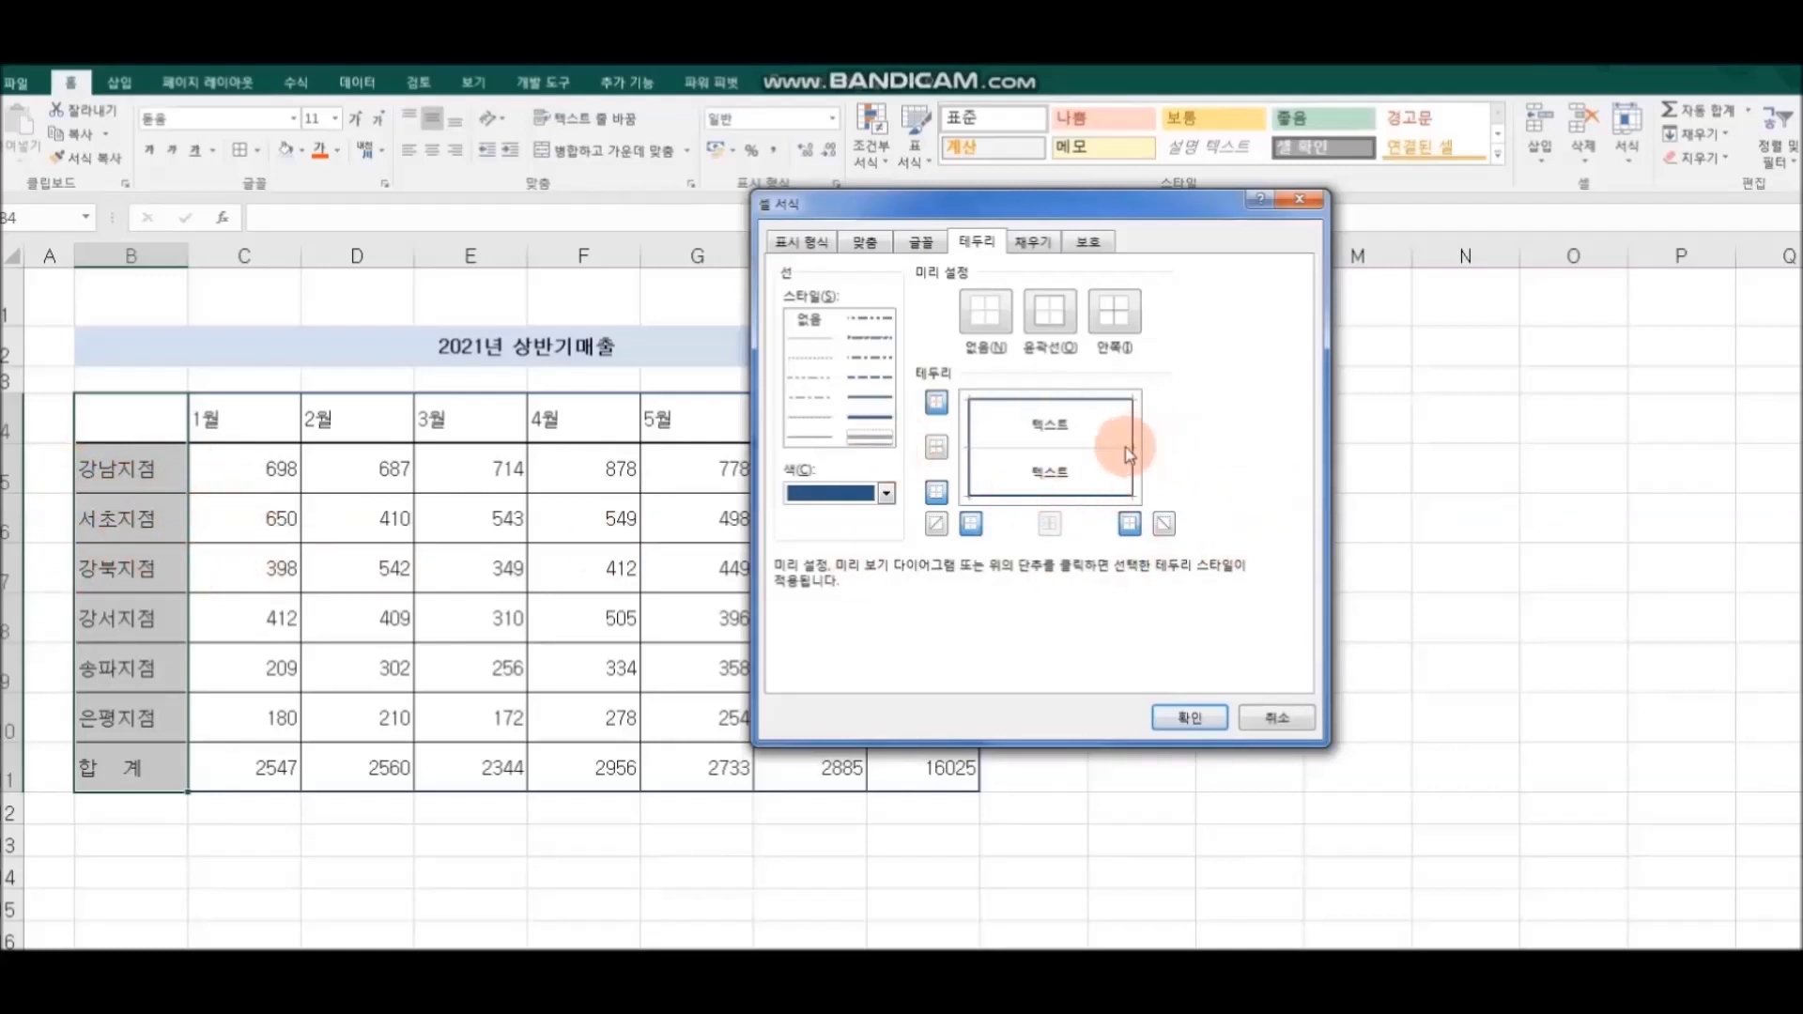
{"action": "left_click", "coordinate": [871, 439]}
{"action": "left_click", "coordinate": [1203, 721]}
{"action": "left_click", "coordinate": [1189, 747]}
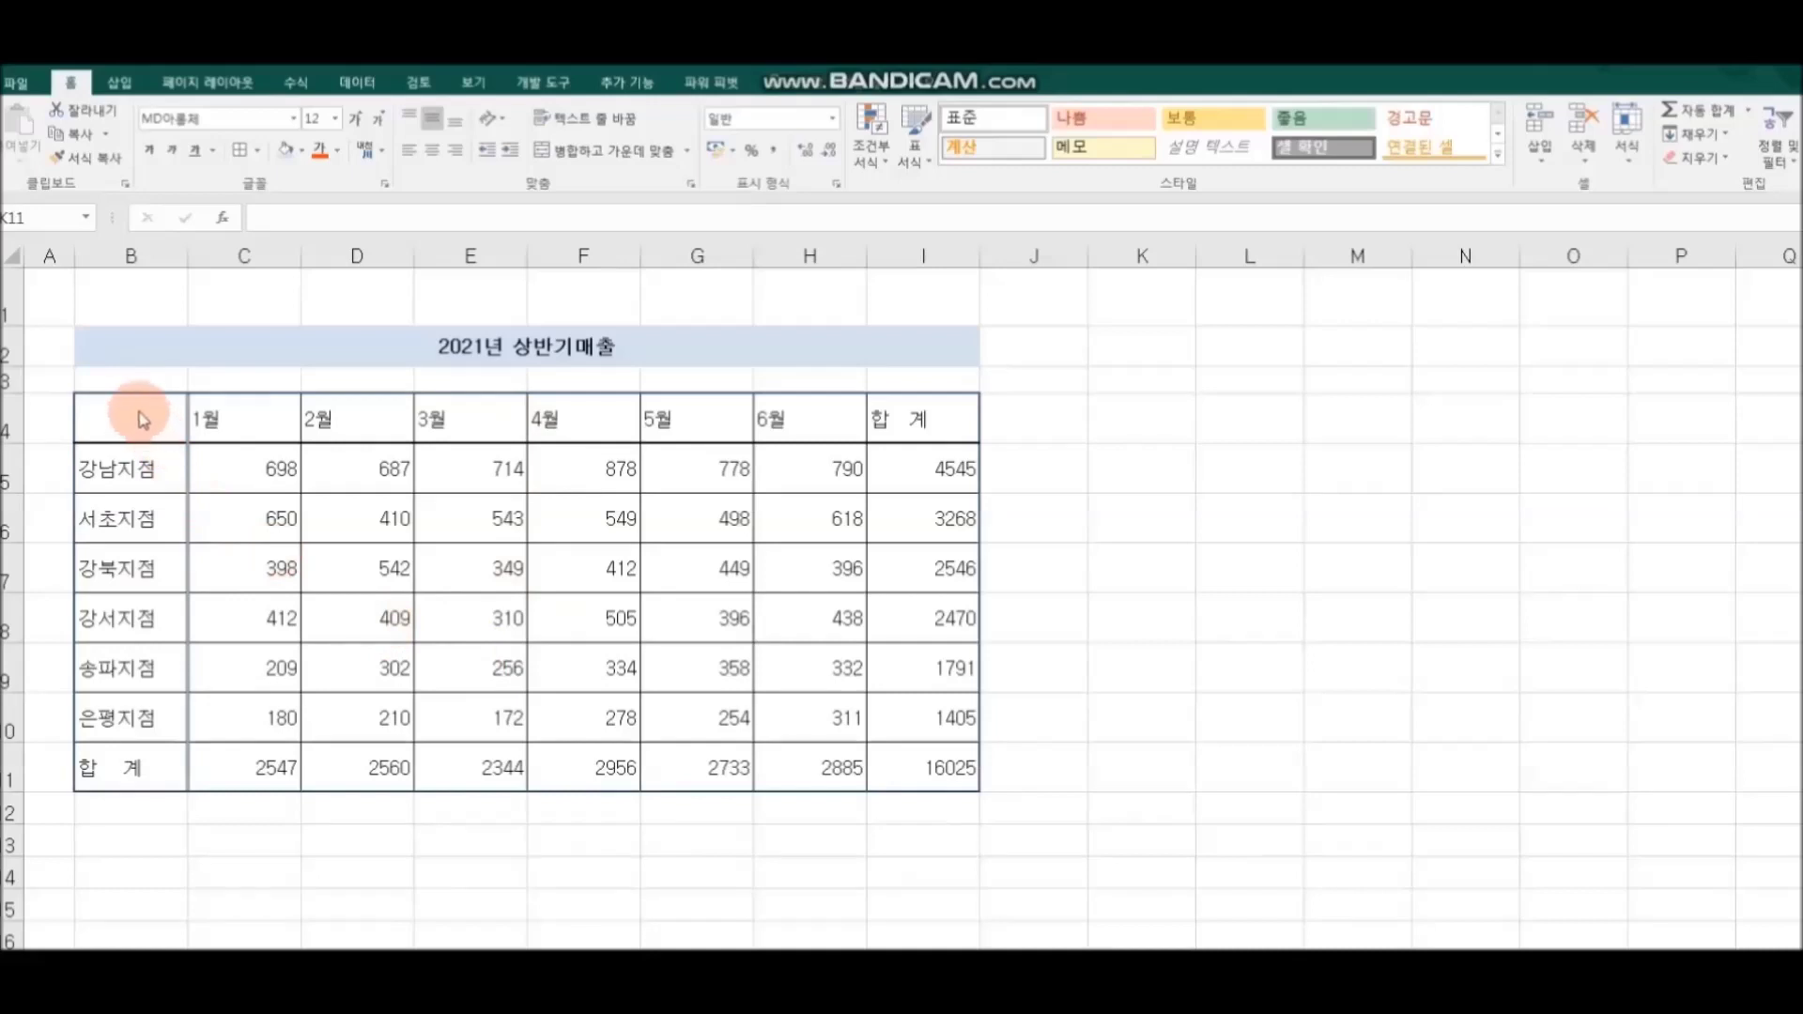
- Remove all borders from the sales table B4:I11
{"action": "left_click_drag", "start_coordinate": [132, 407], "coordinate": [905, 757]}
{"action": "left_click", "coordinate": [258, 151]}
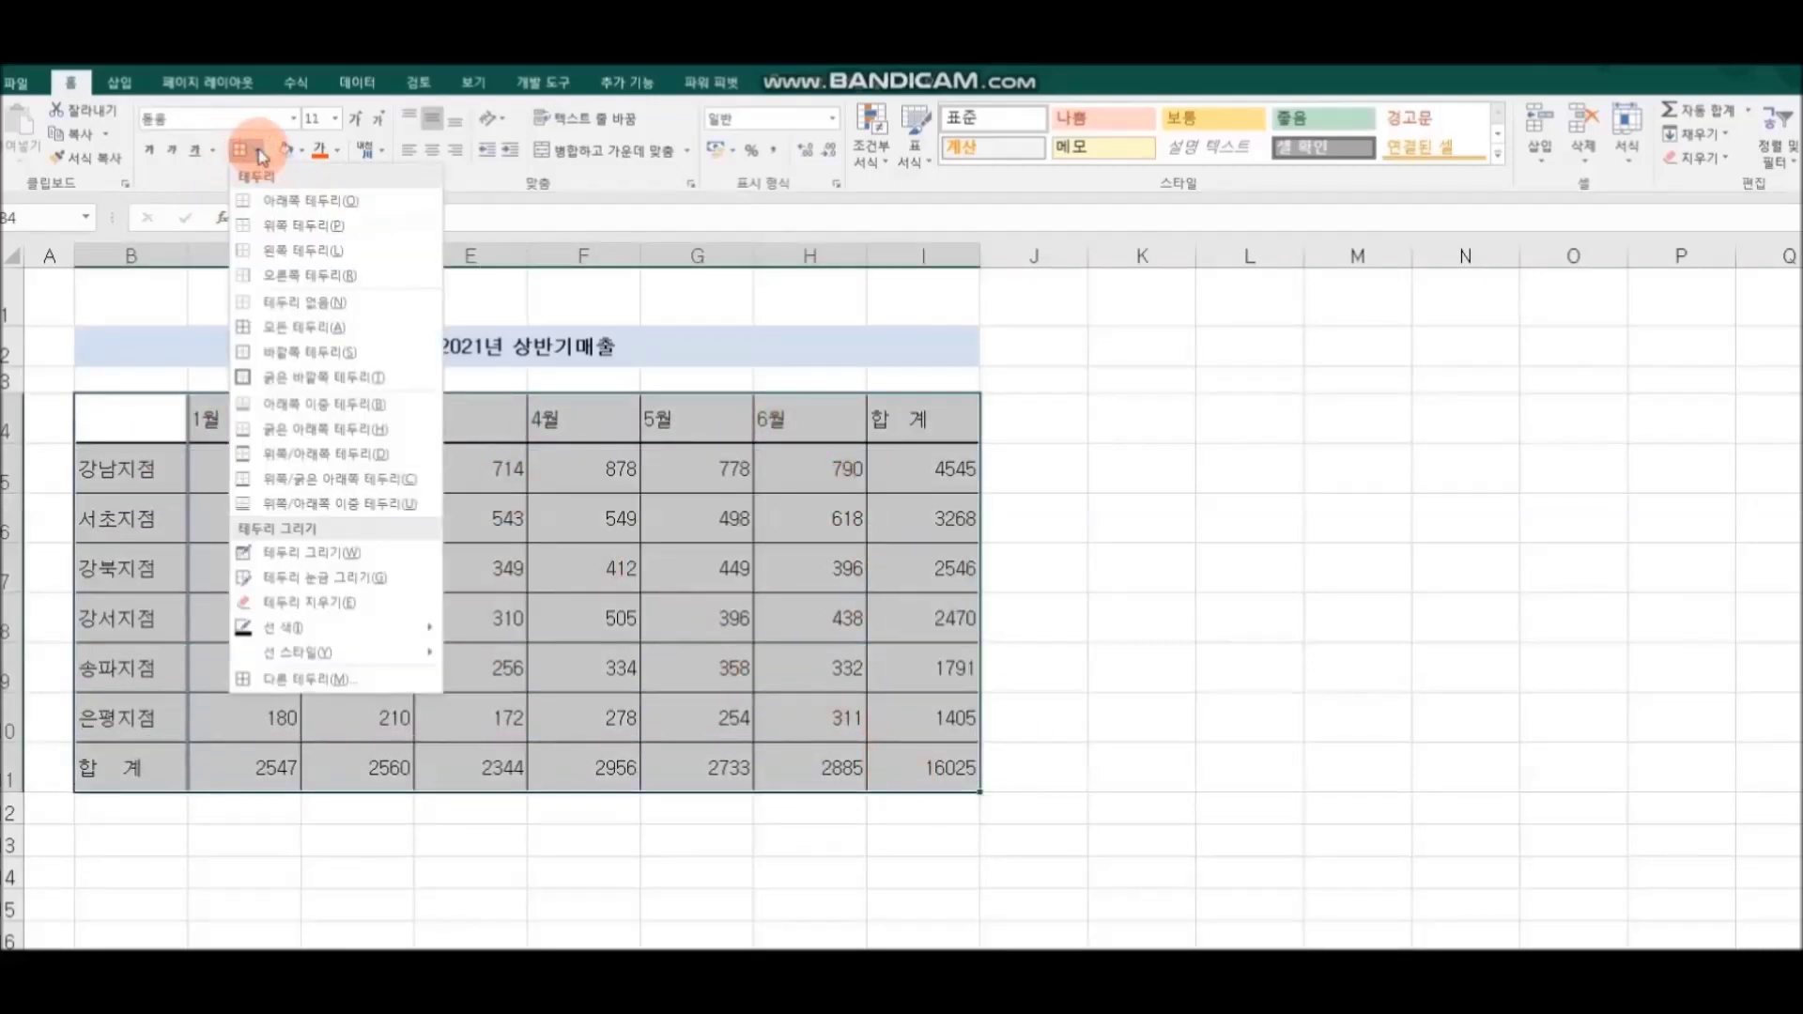
{"action": "left_click", "coordinate": [388, 317]}
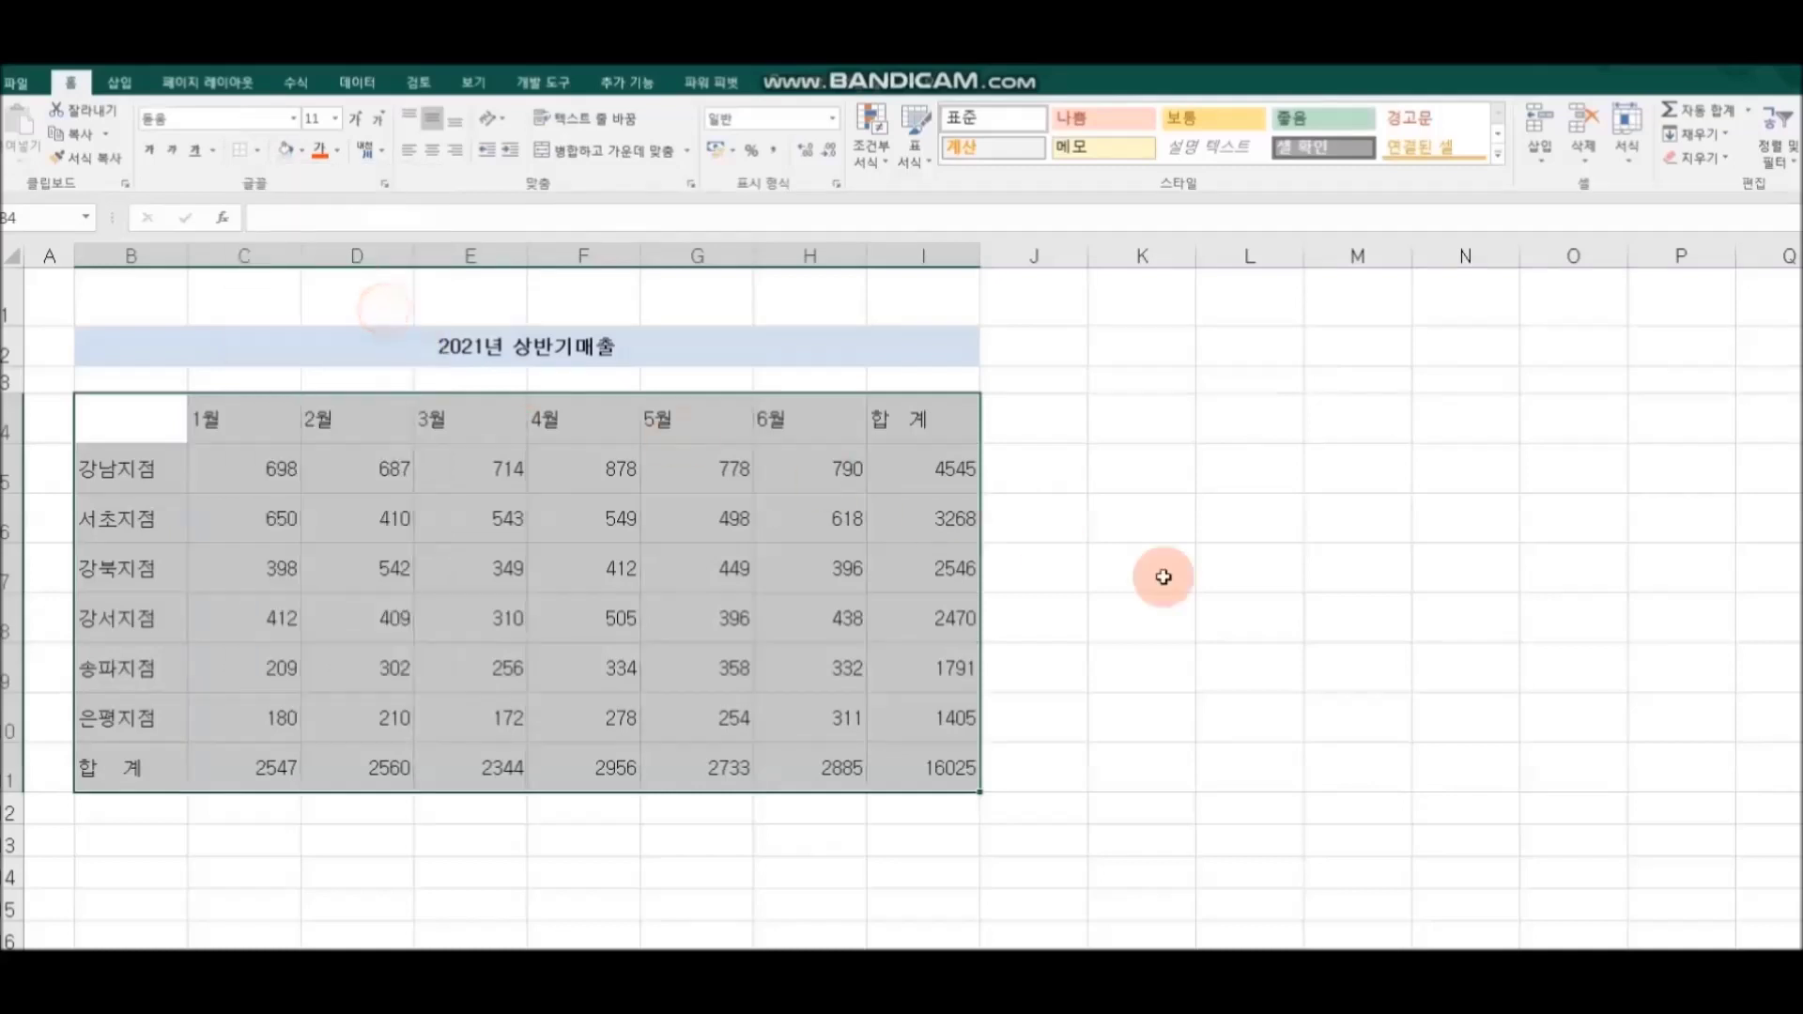
{"action": "left_click", "coordinate": [1319, 617]}
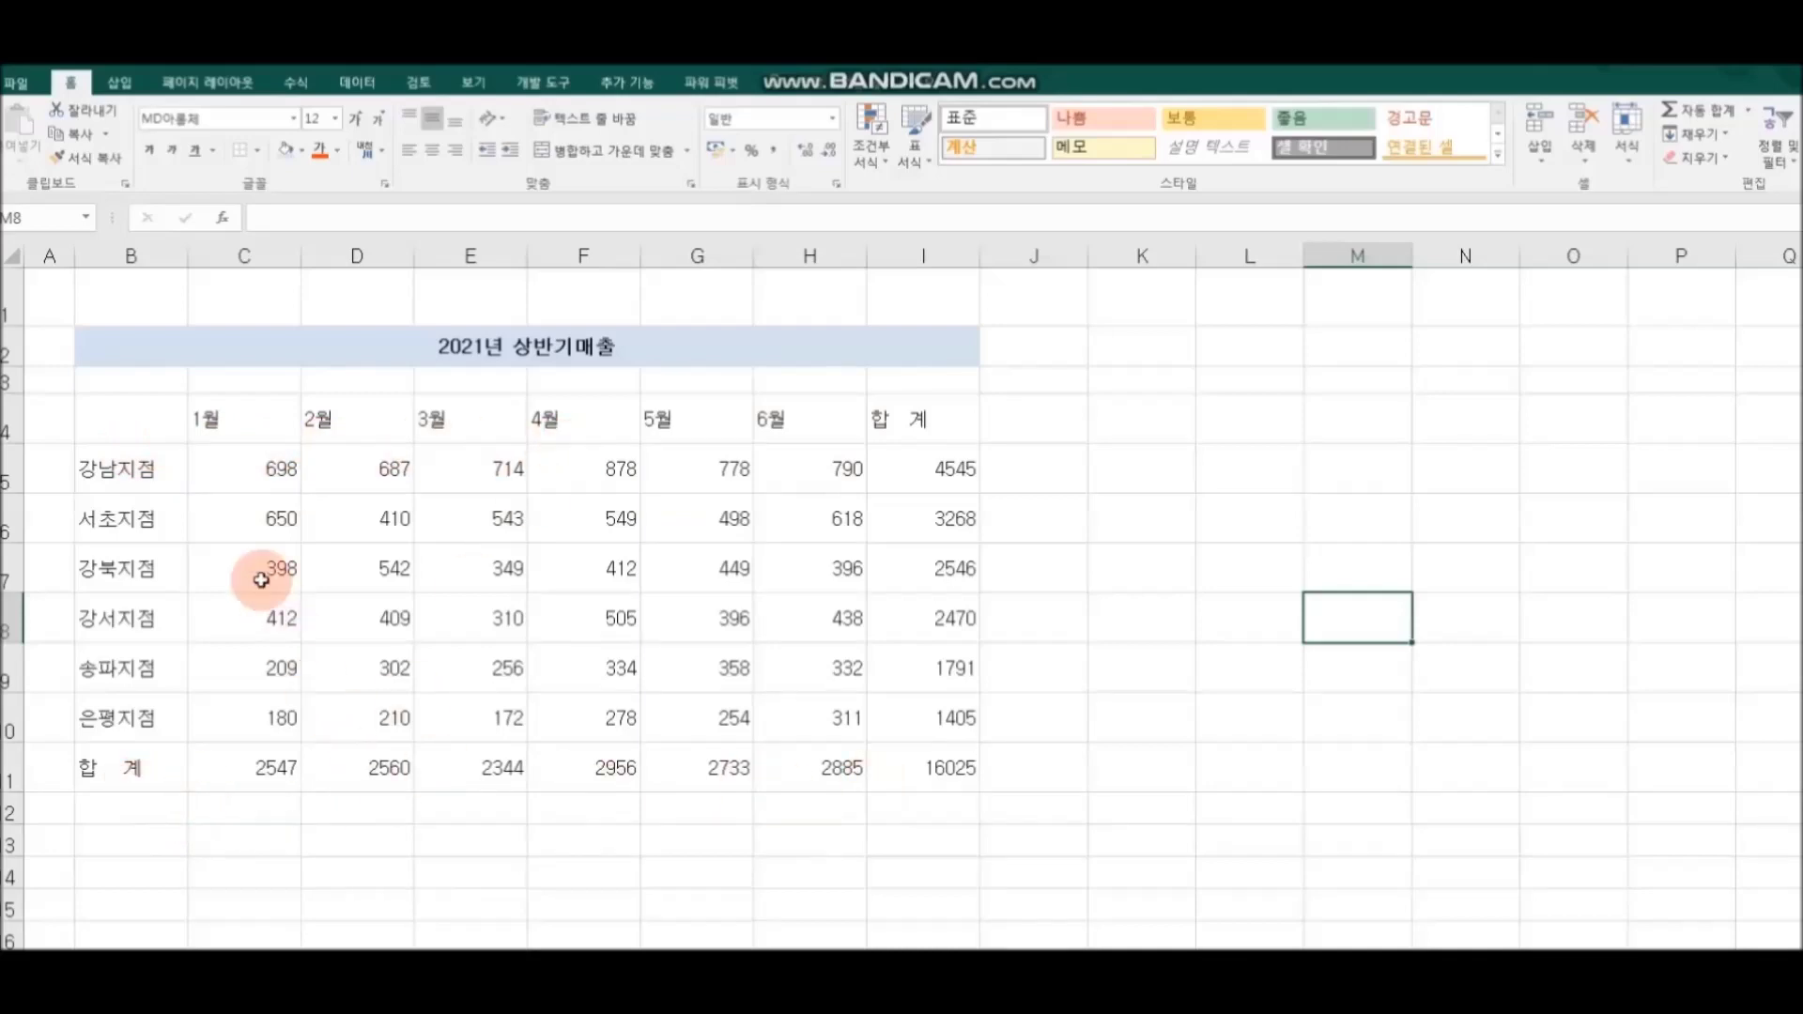
- Apply the combined top and bottom border to the sales table B4:I11
{"action": "left_click_drag", "start_coordinate": [126, 407], "coordinate": [929, 772]}
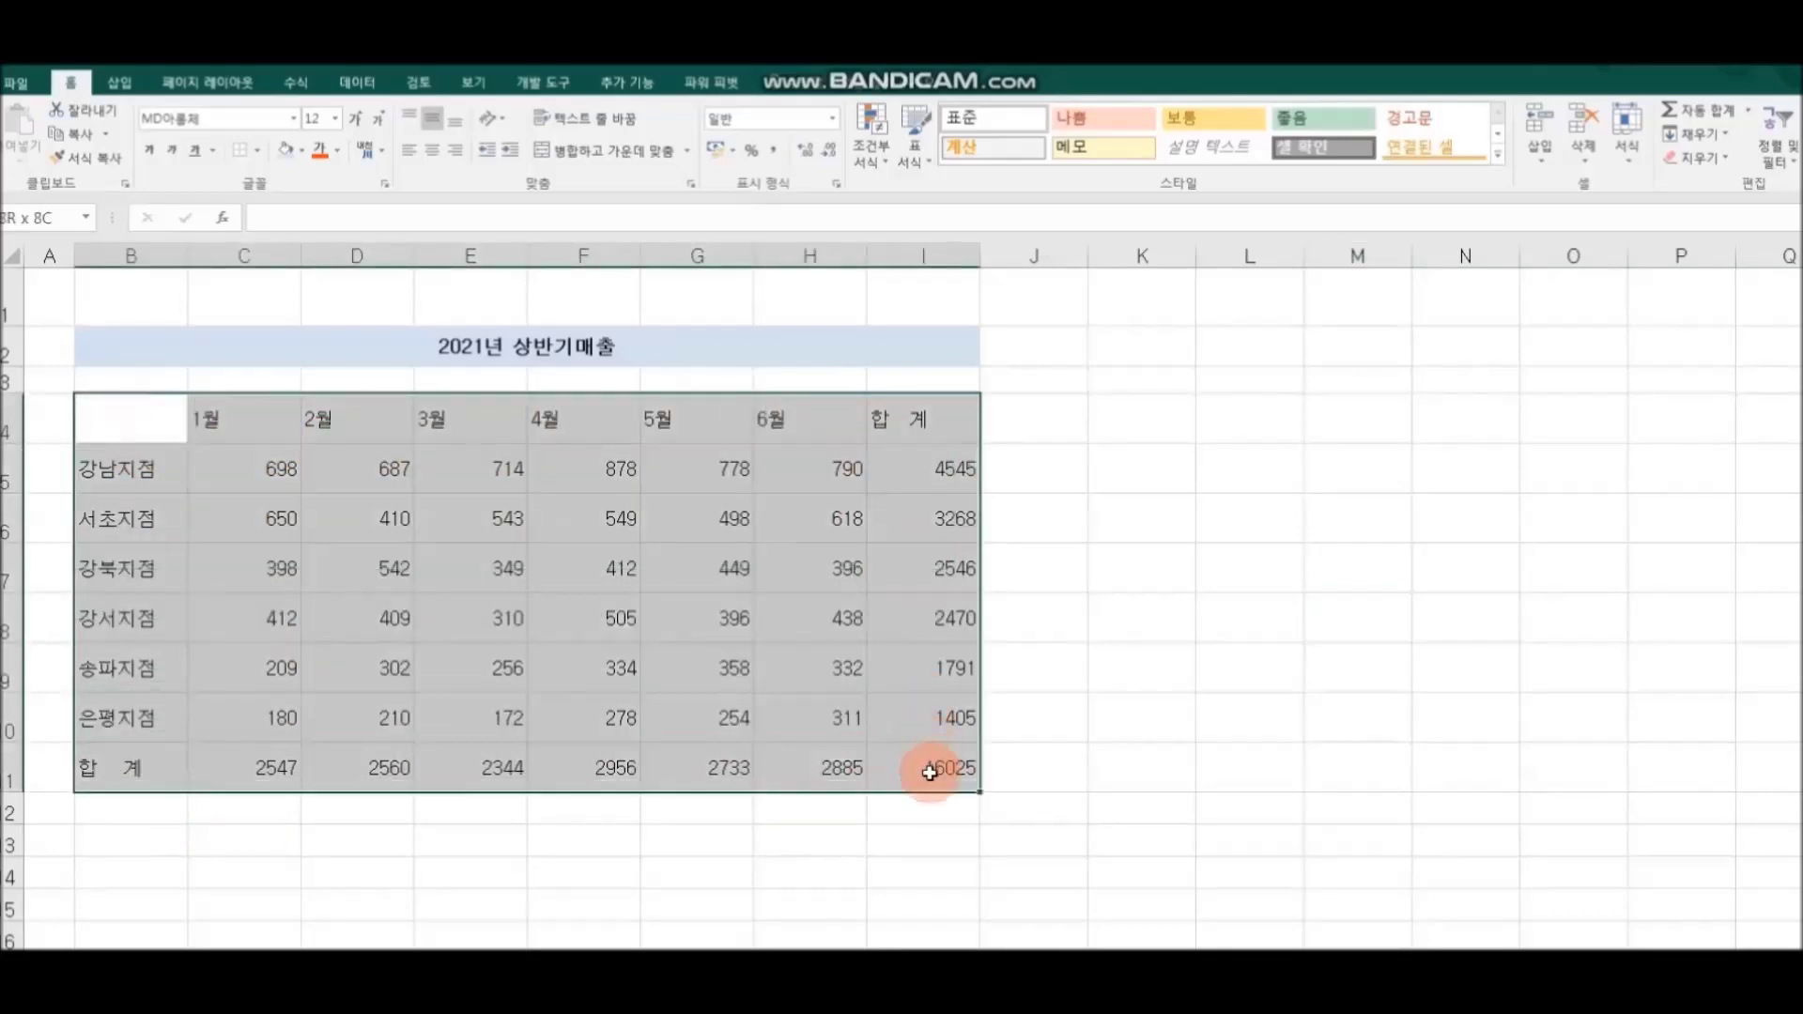
{"action": "left_click", "coordinate": [257, 152]}
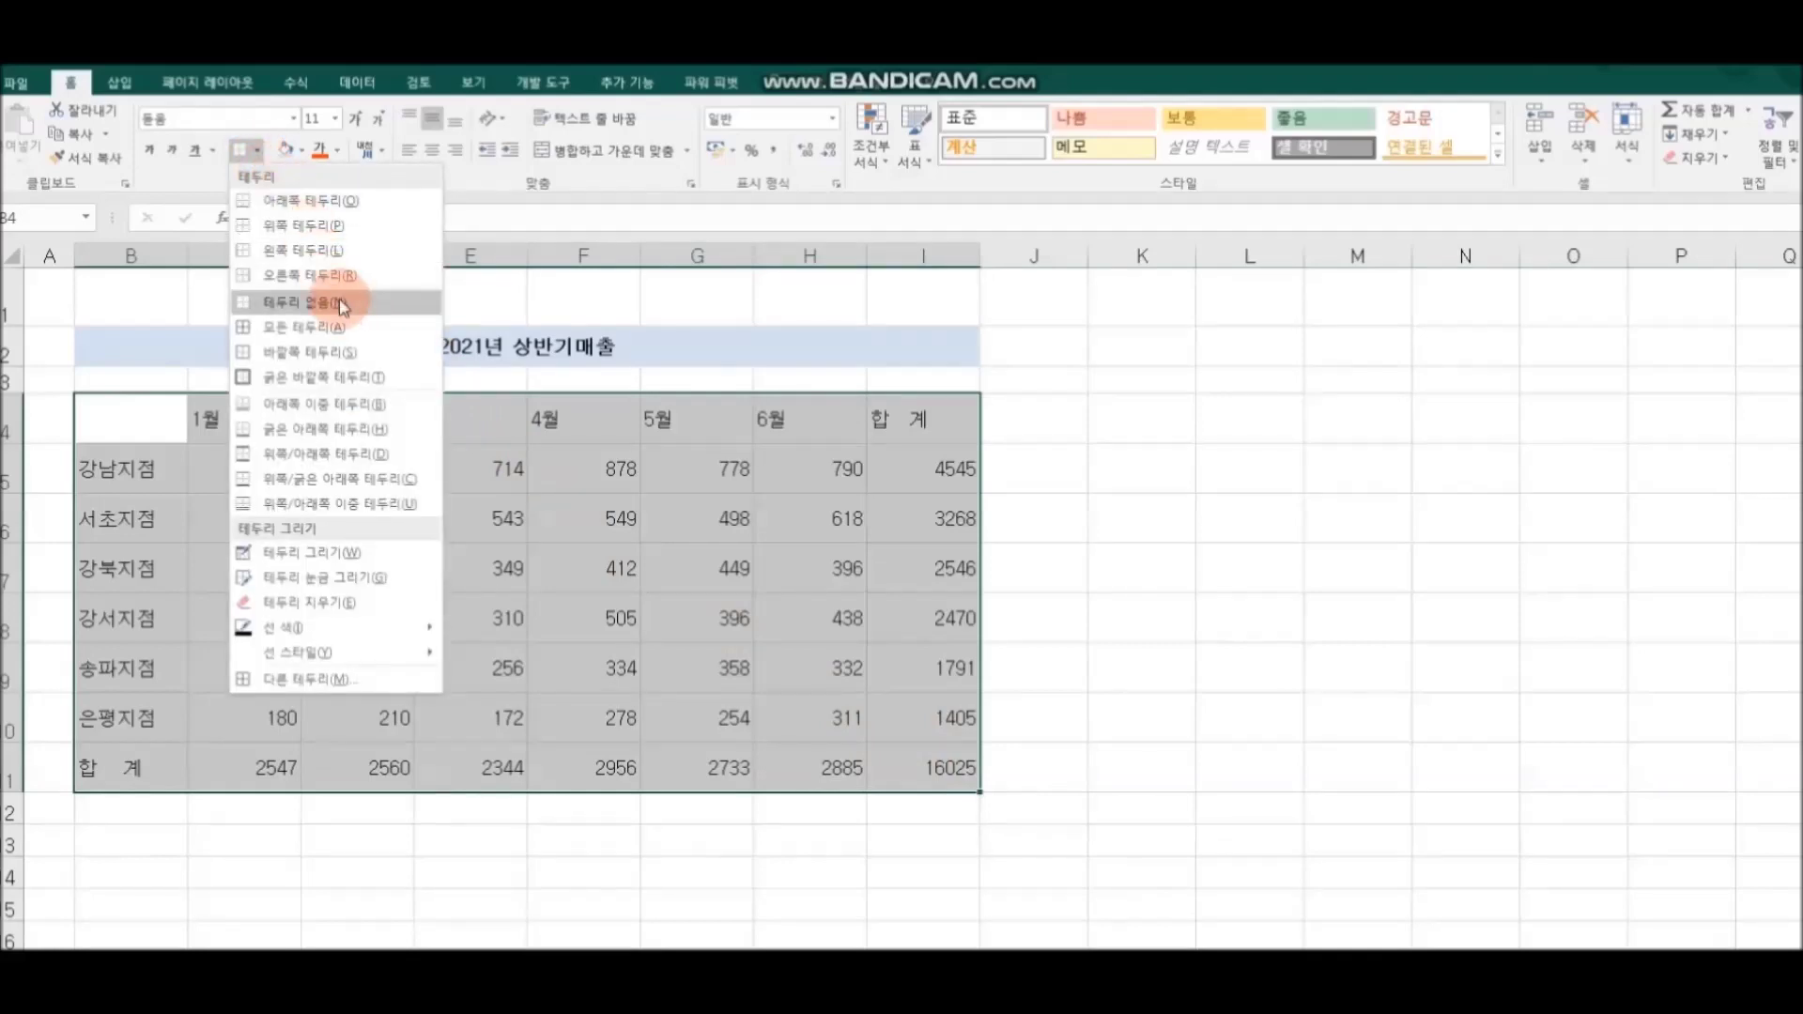
{"action": "left_click", "coordinate": [415, 454]}
{"action": "left_click", "coordinate": [1136, 561]}
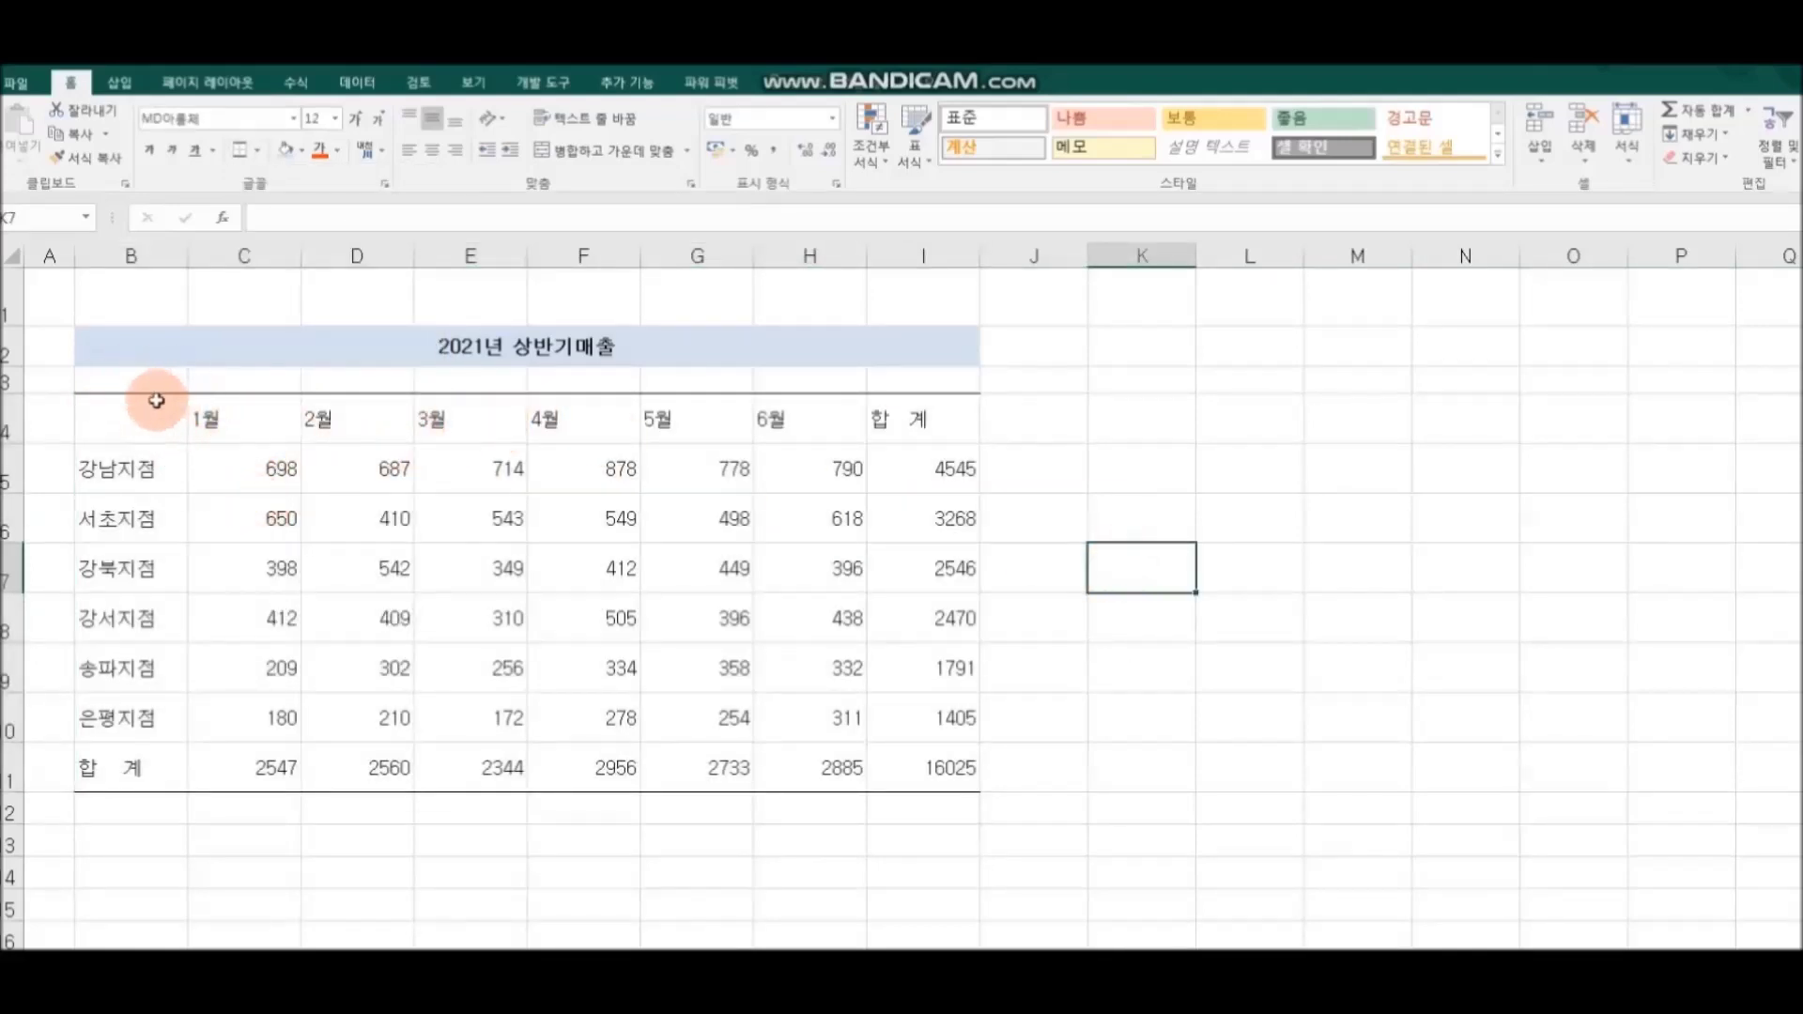
- Apply thick solid lines to the top and bottom borders of the sales table B4:I11
{"action": "mouse_move", "coordinate": [109, 414]}
{"action": "left_mouse_down"}
{"action": "mouse_move", "coordinate": [954, 523]}
{"action": "mouse_move", "coordinate": [966, 773]}
{"action": "left_mouse_up"}
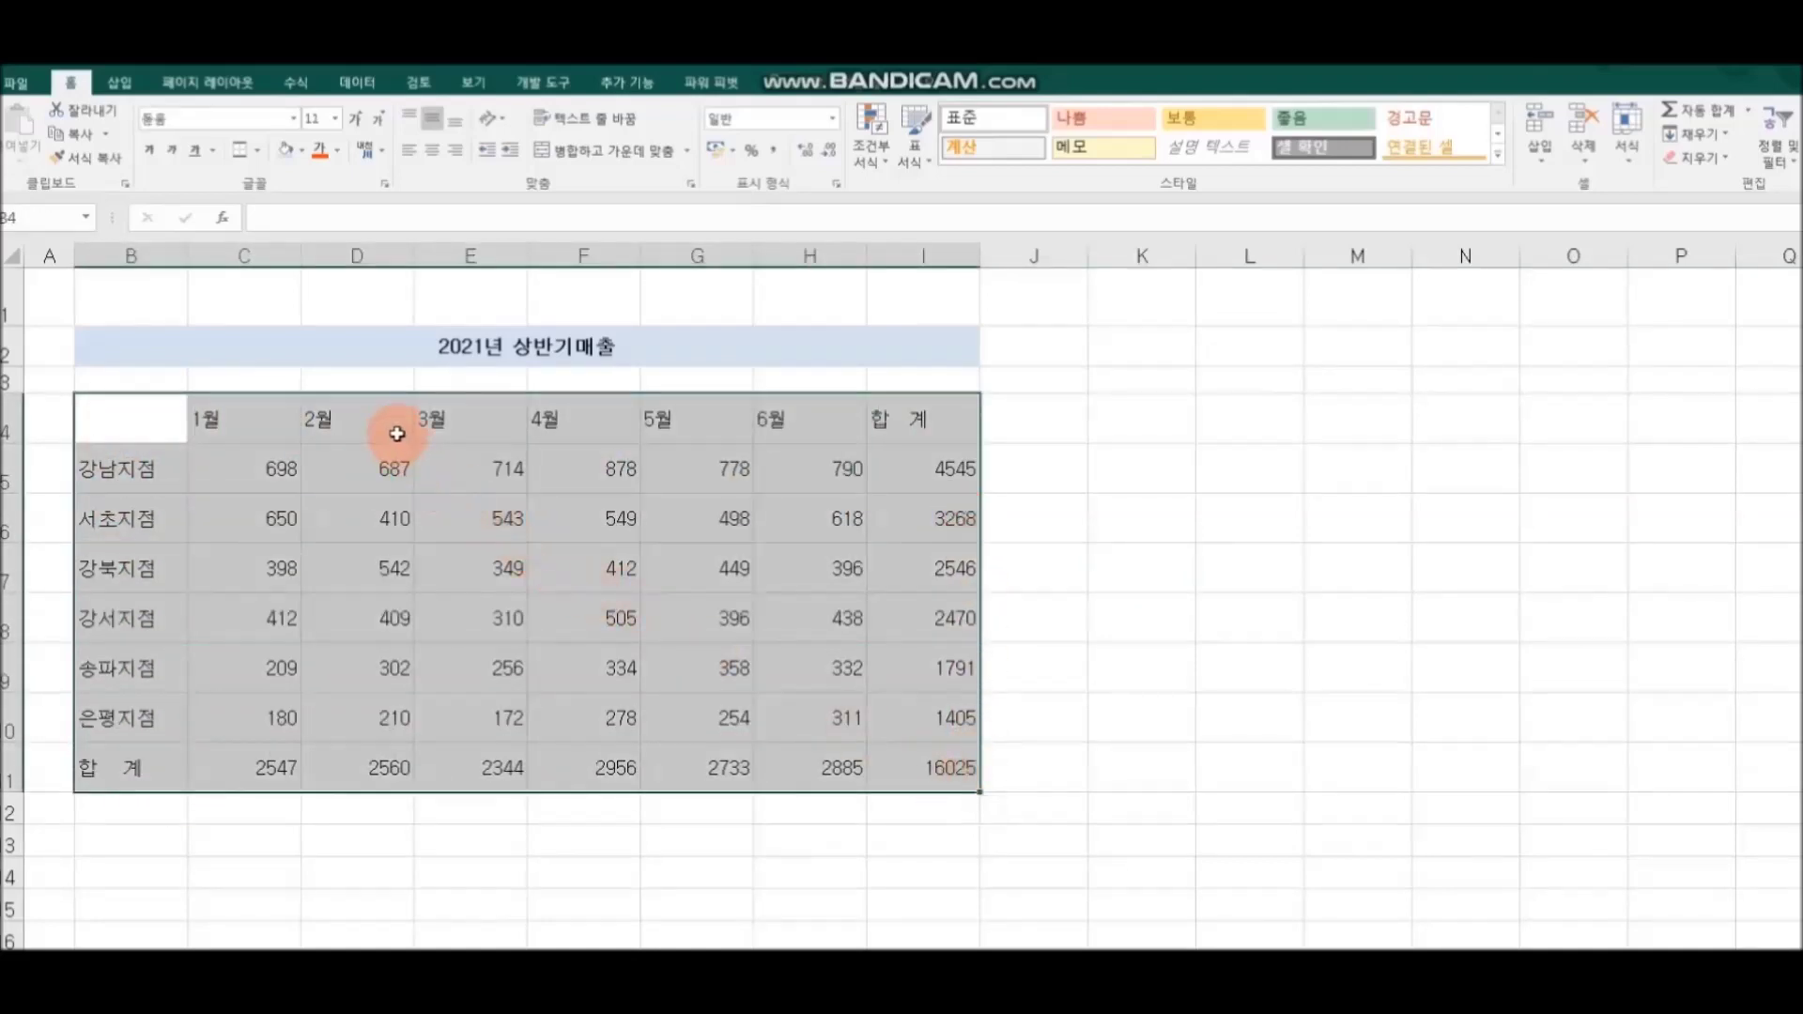
{"action": "left_click", "coordinate": [254, 151]}
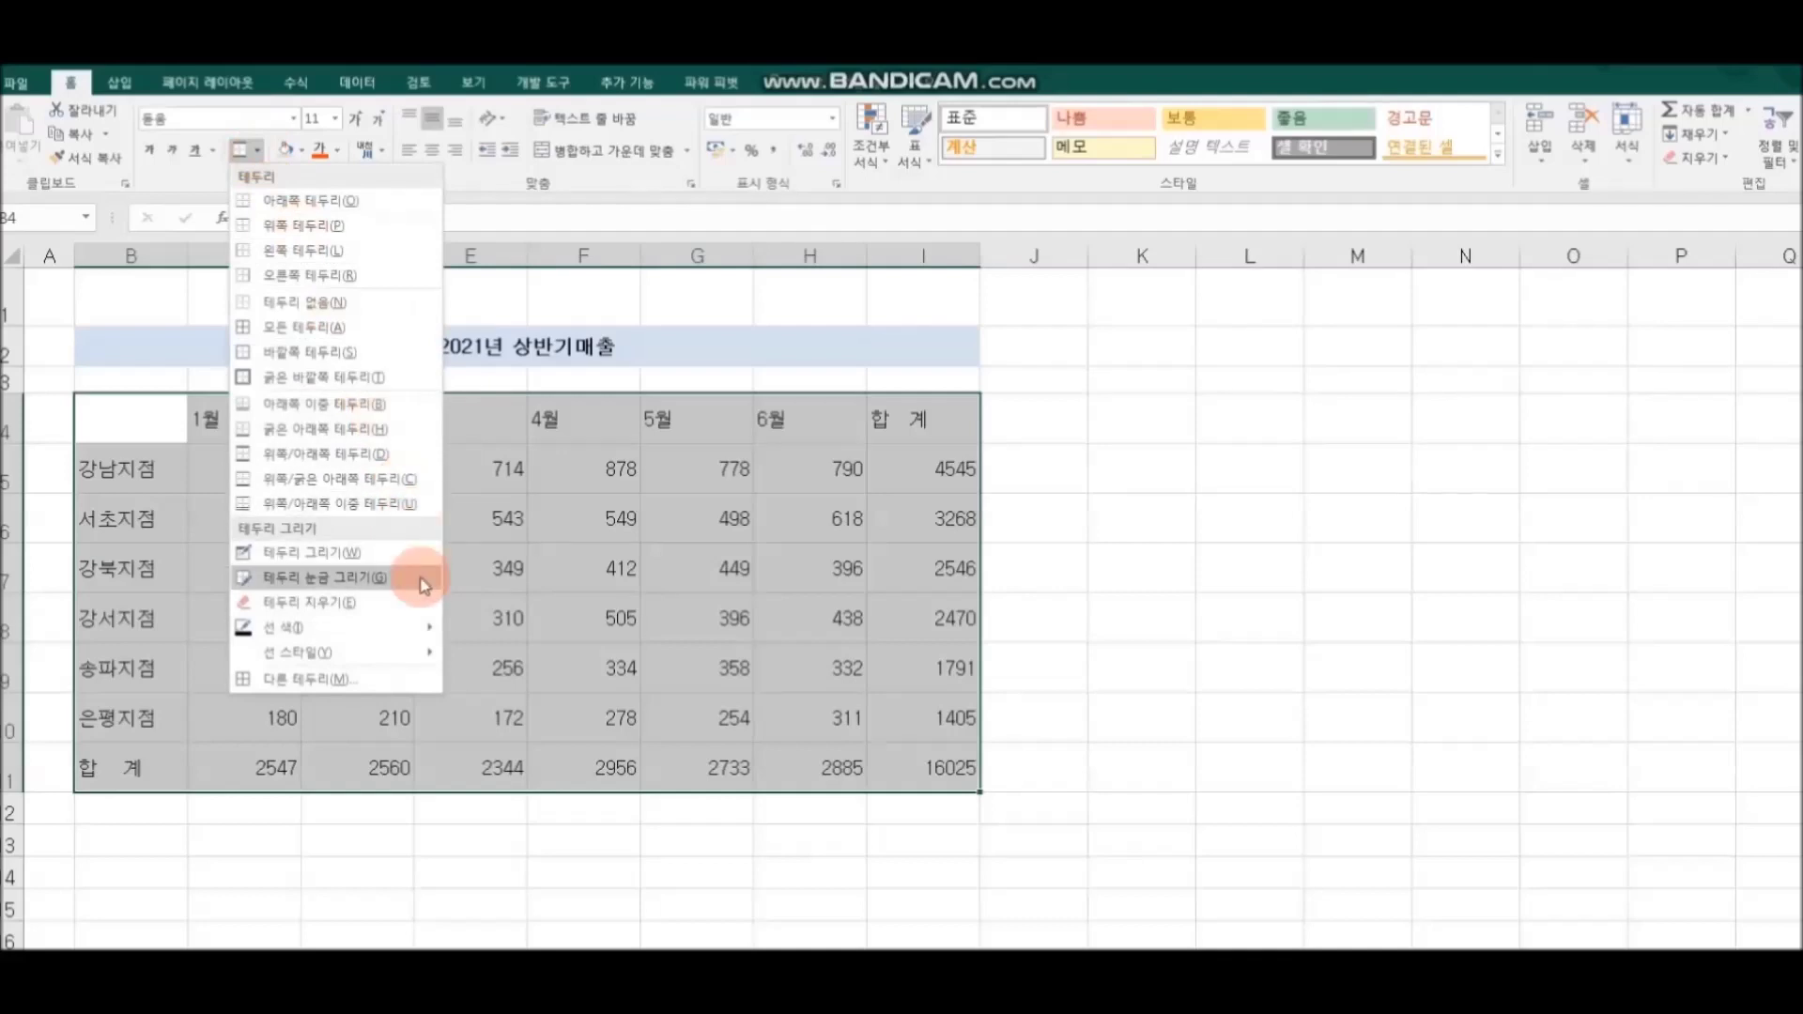
{"action": "left_click", "coordinate": [402, 676]}
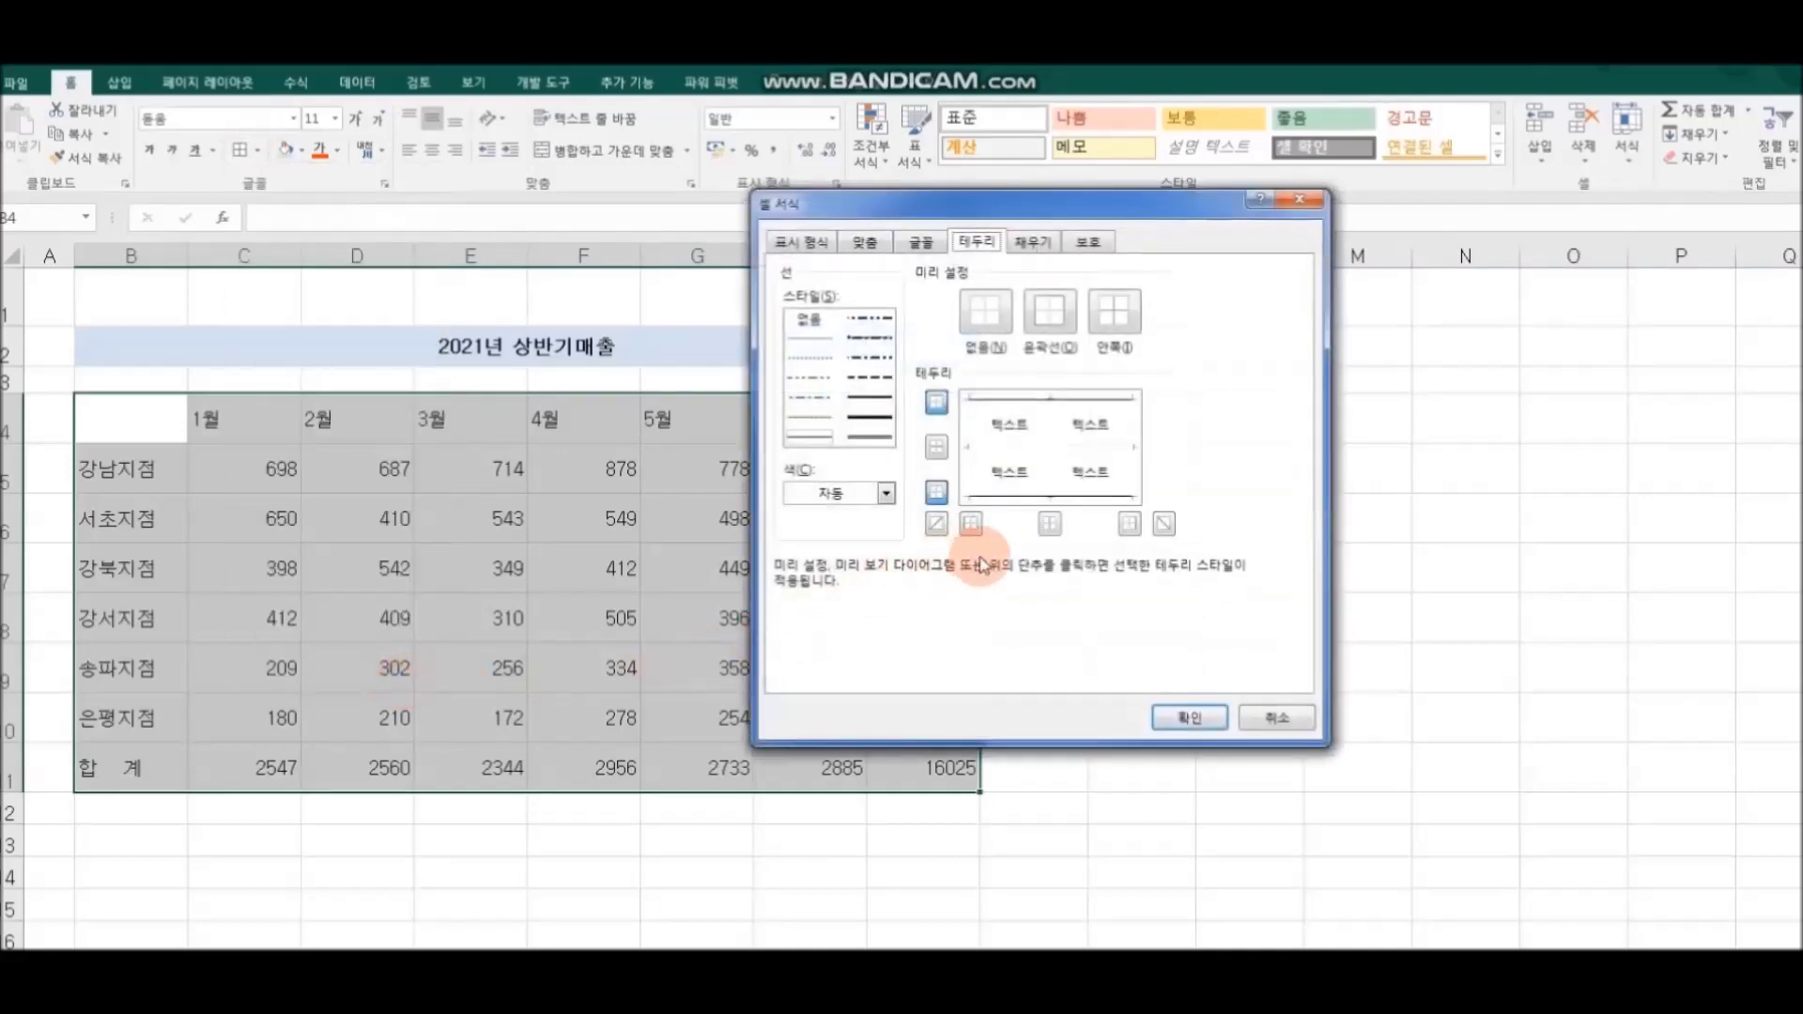
{"action": "left_click", "coordinate": [871, 419]}
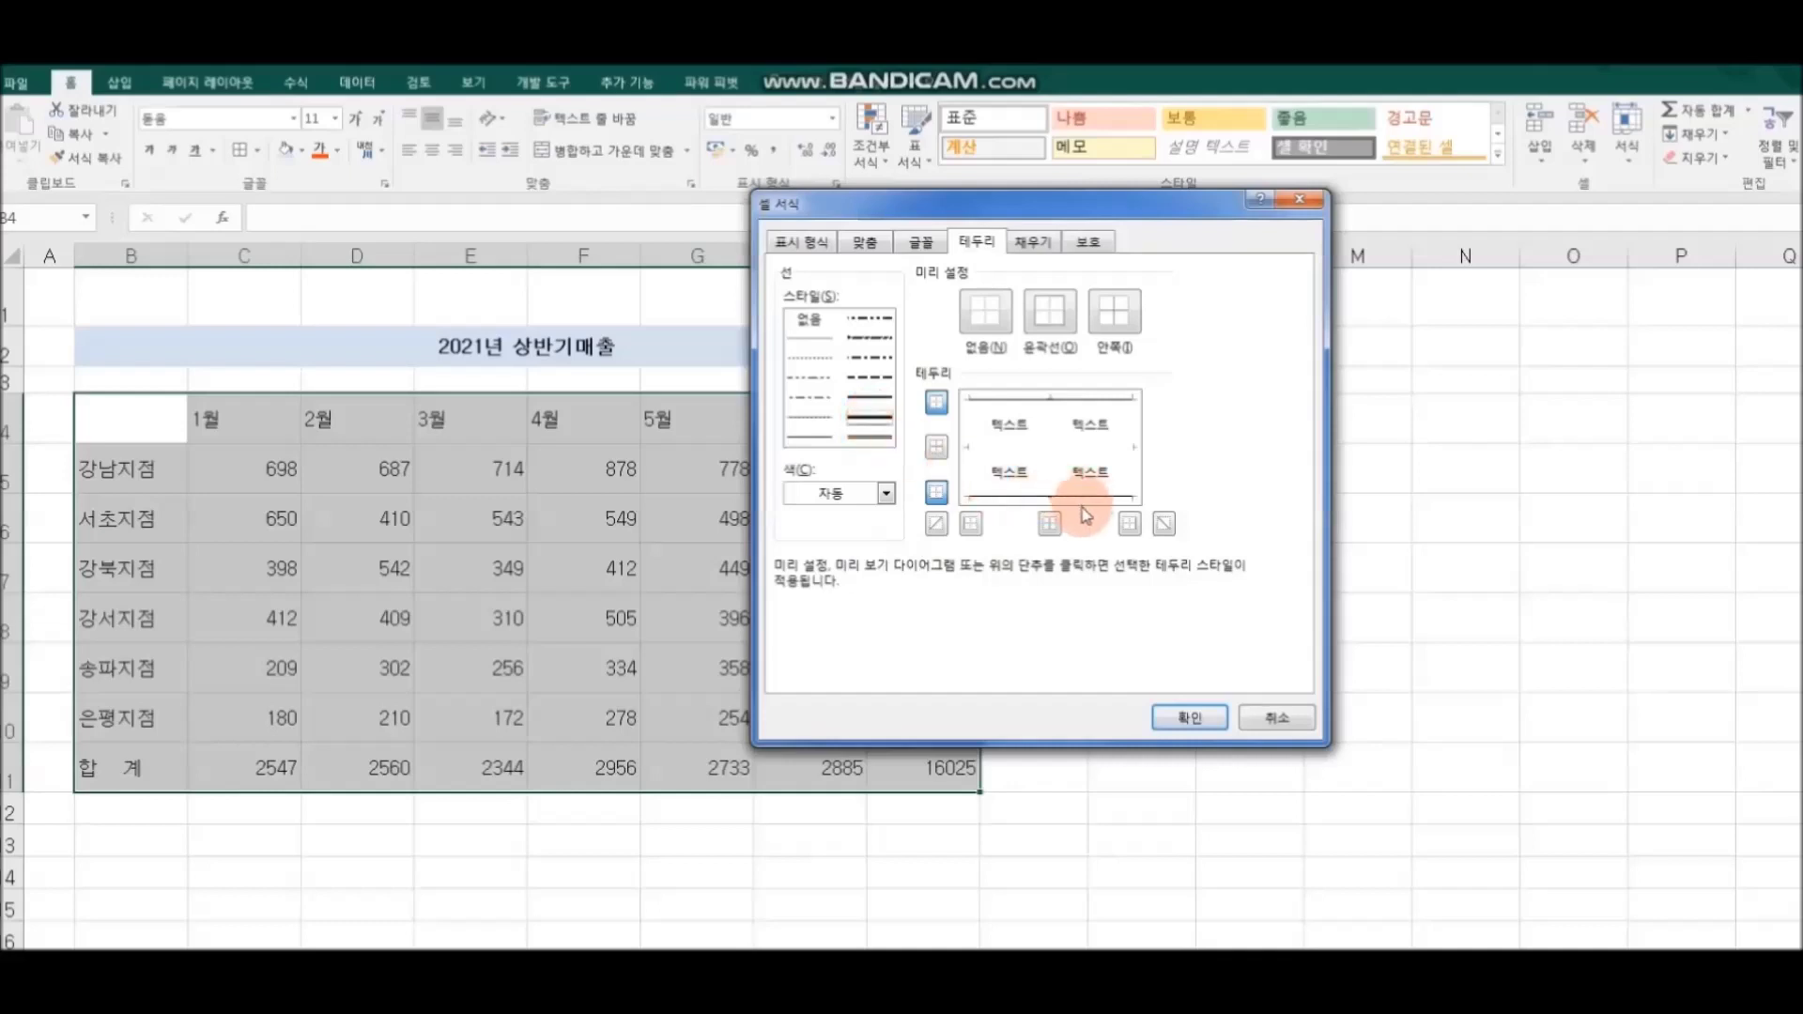
{"action": "left_click", "coordinate": [1076, 399]}
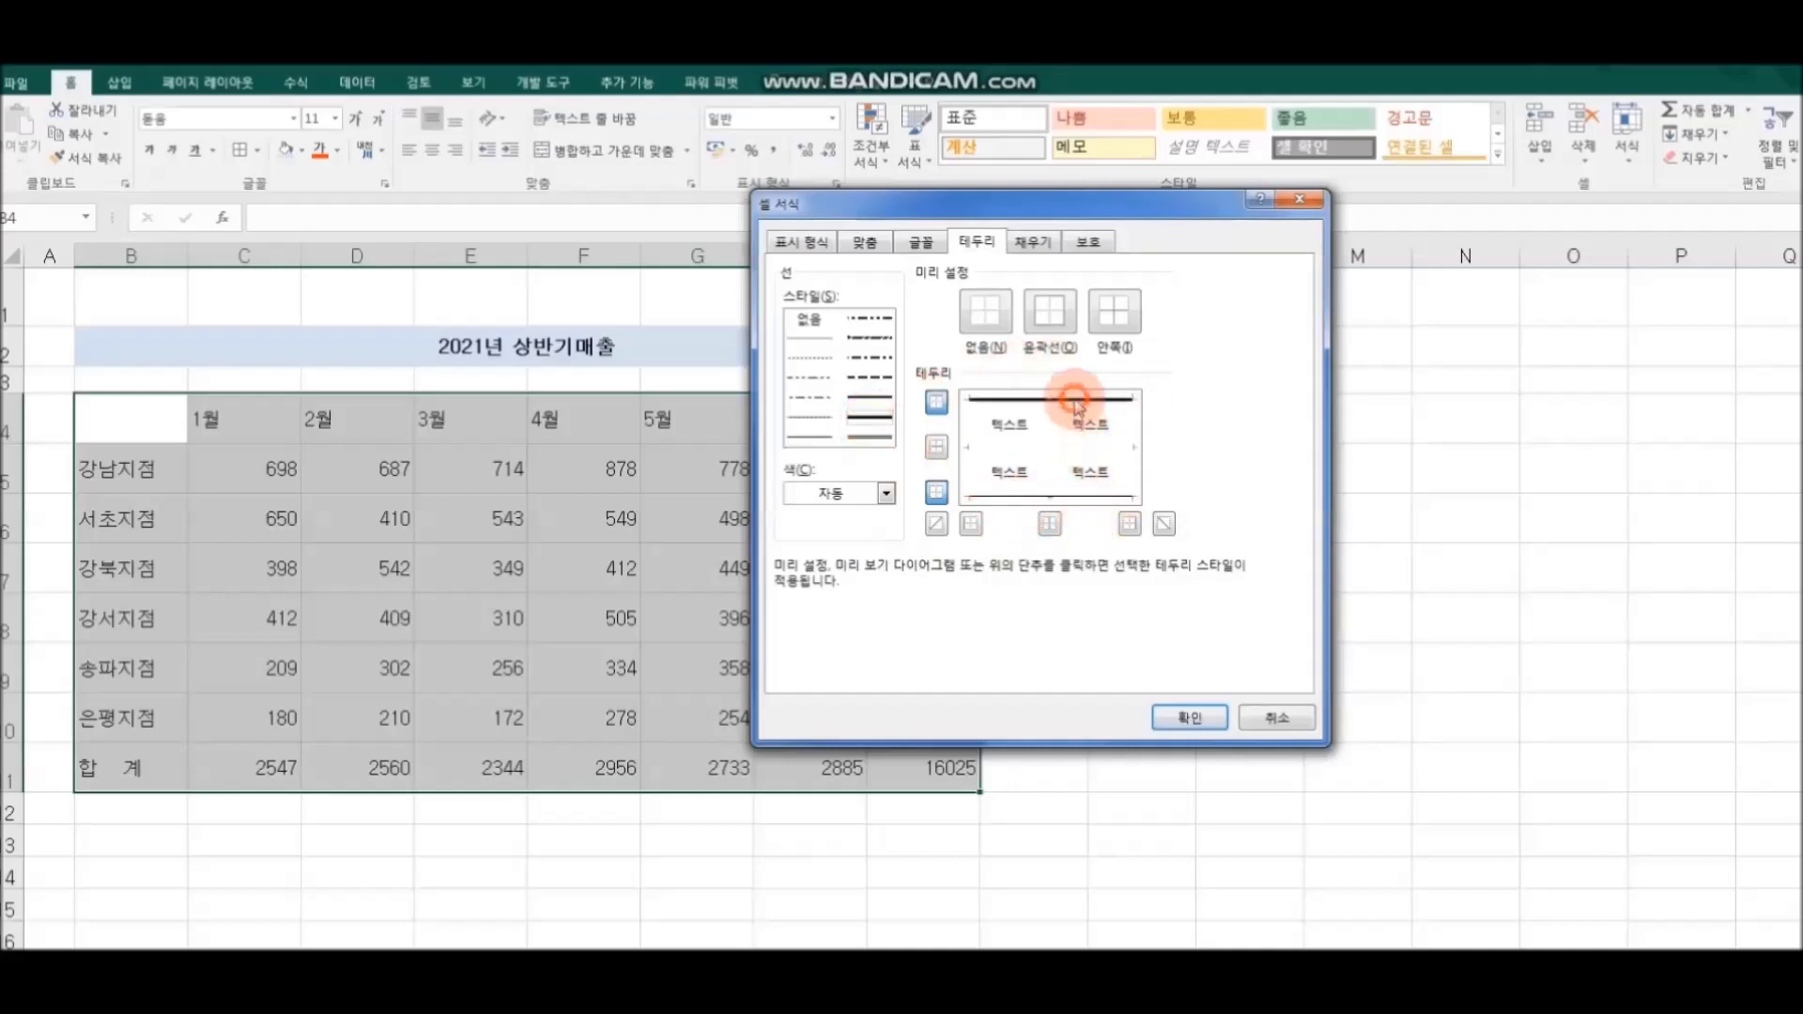
{"action": "left_click", "coordinate": [1069, 486]}
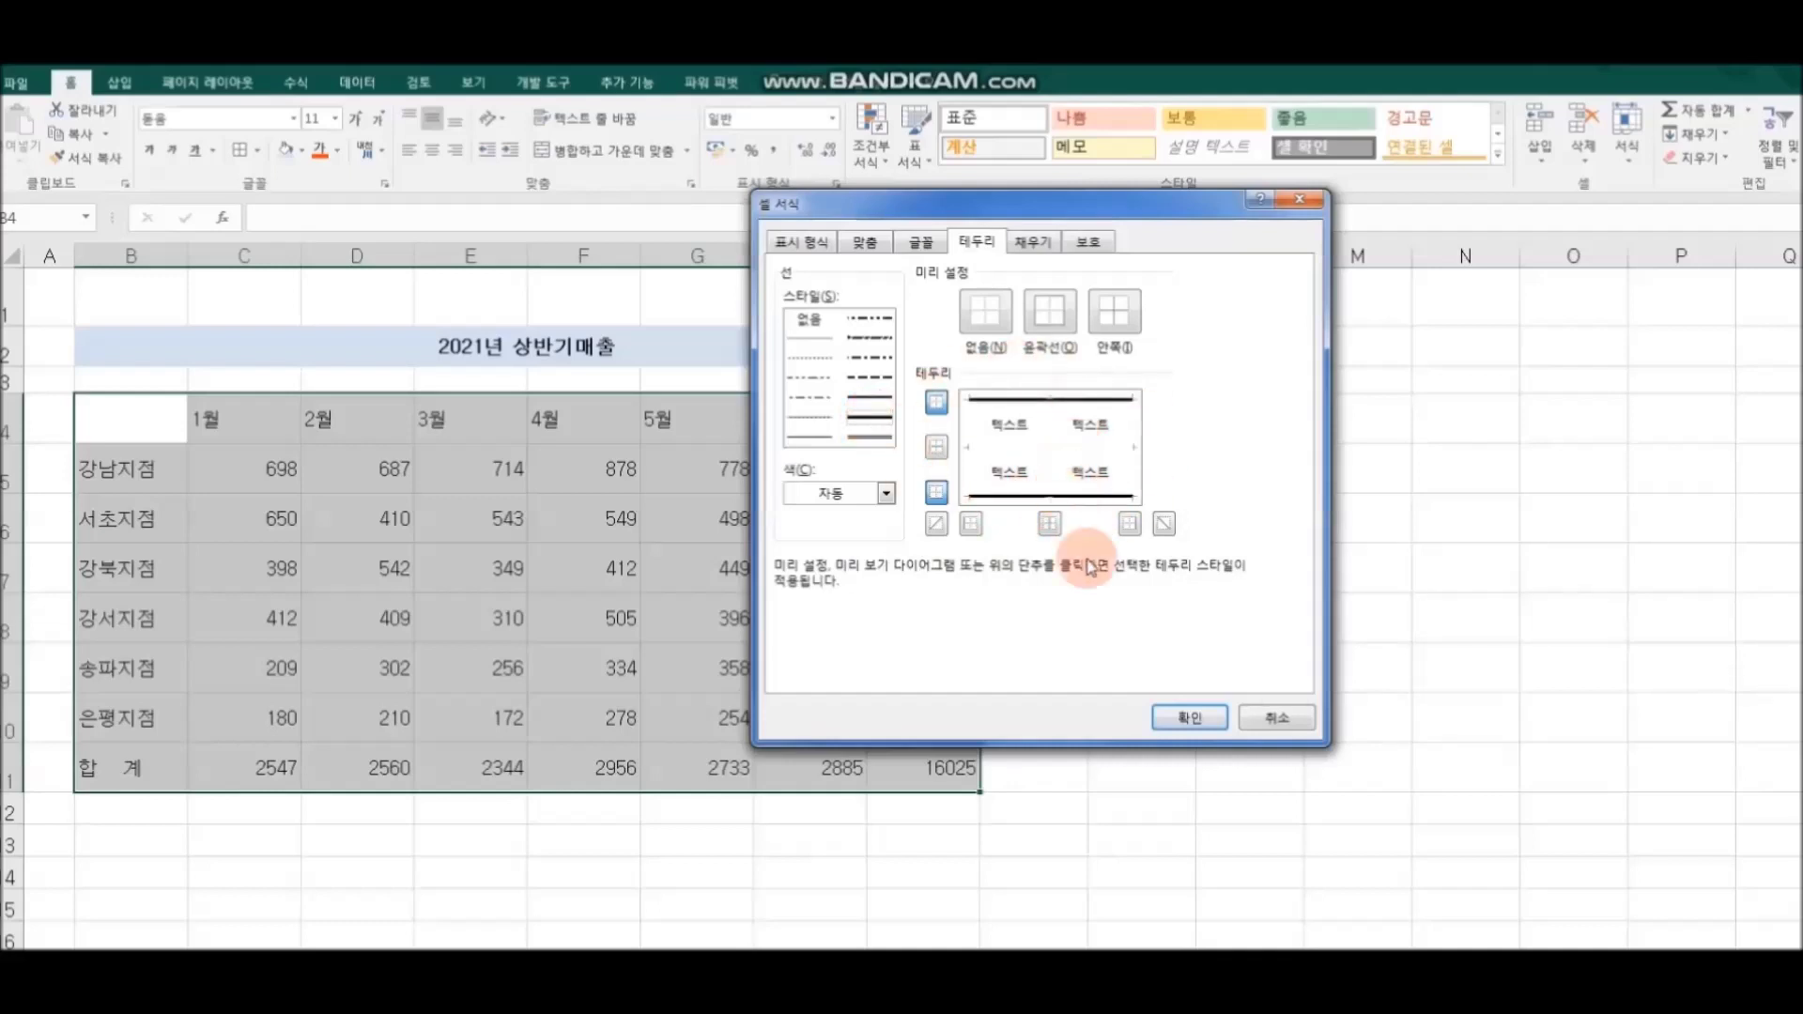
{"action": "left_click", "coordinate": [1189, 718]}
{"action": "left_click", "coordinate": [1244, 718]}
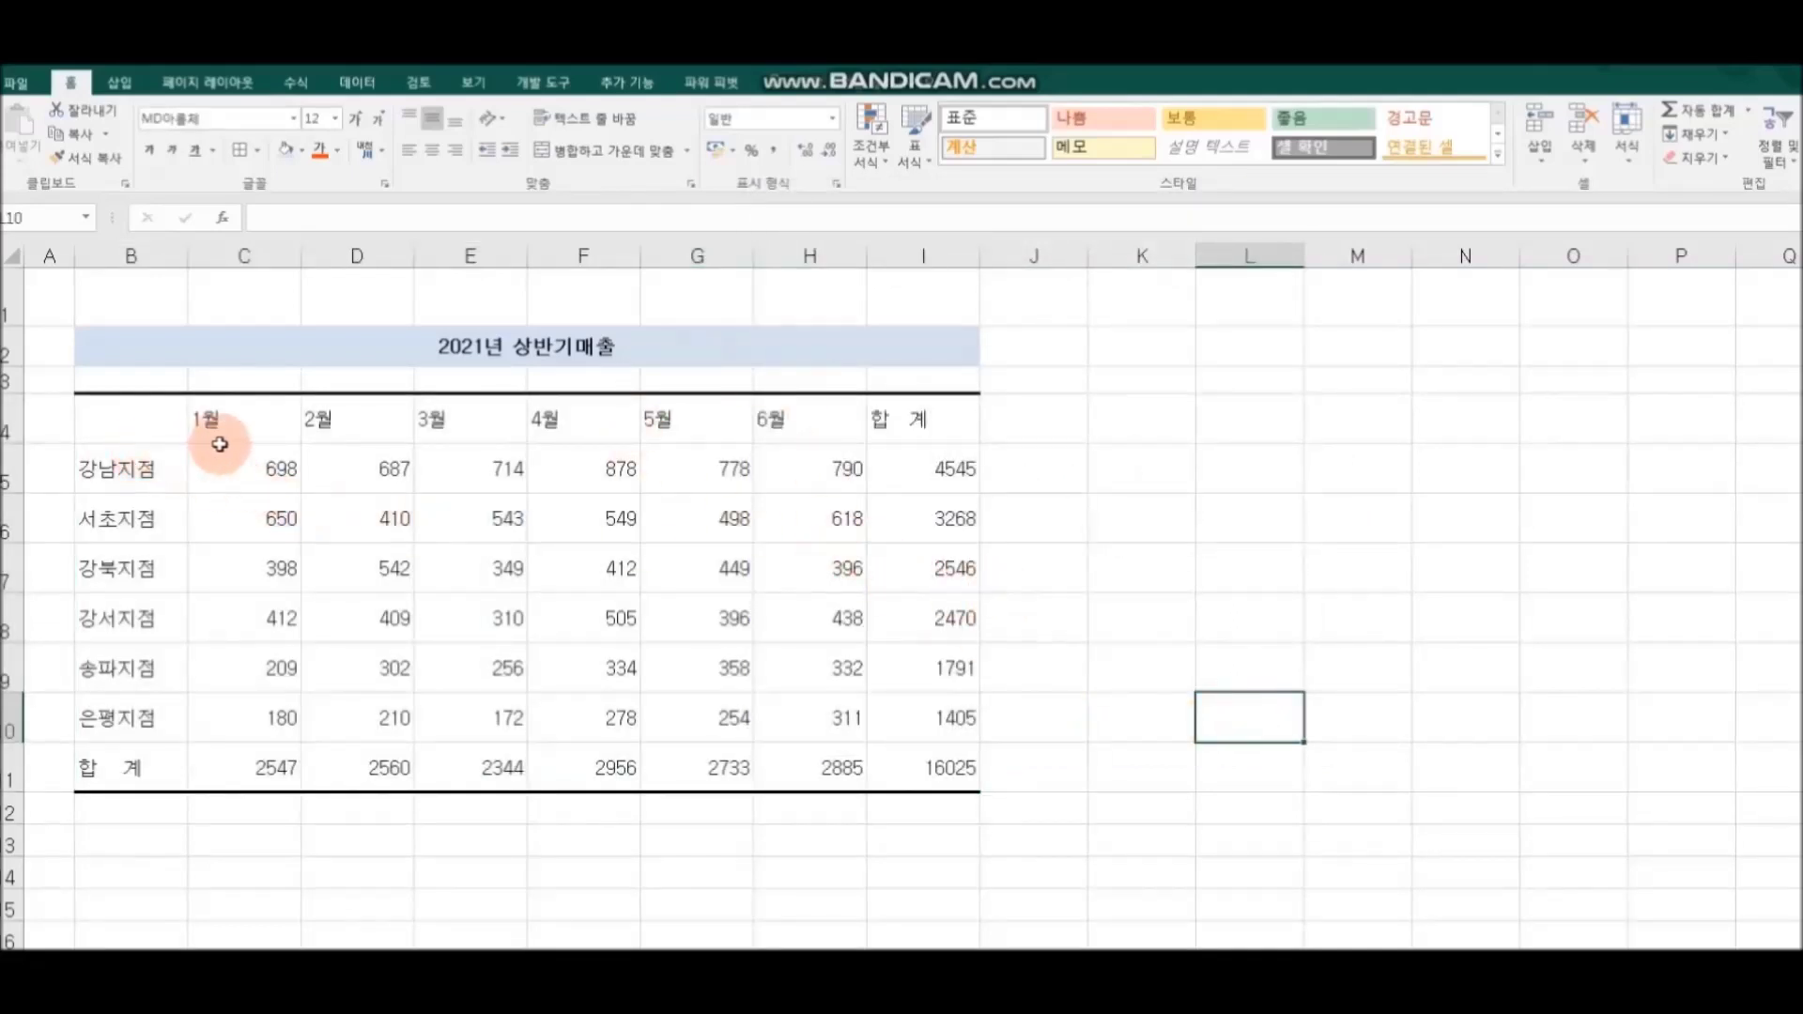
- Add a double bottom border under the table's header row B4:I4
{"action": "left_click_drag", "start_coordinate": [113, 419], "coordinate": [915, 428]}
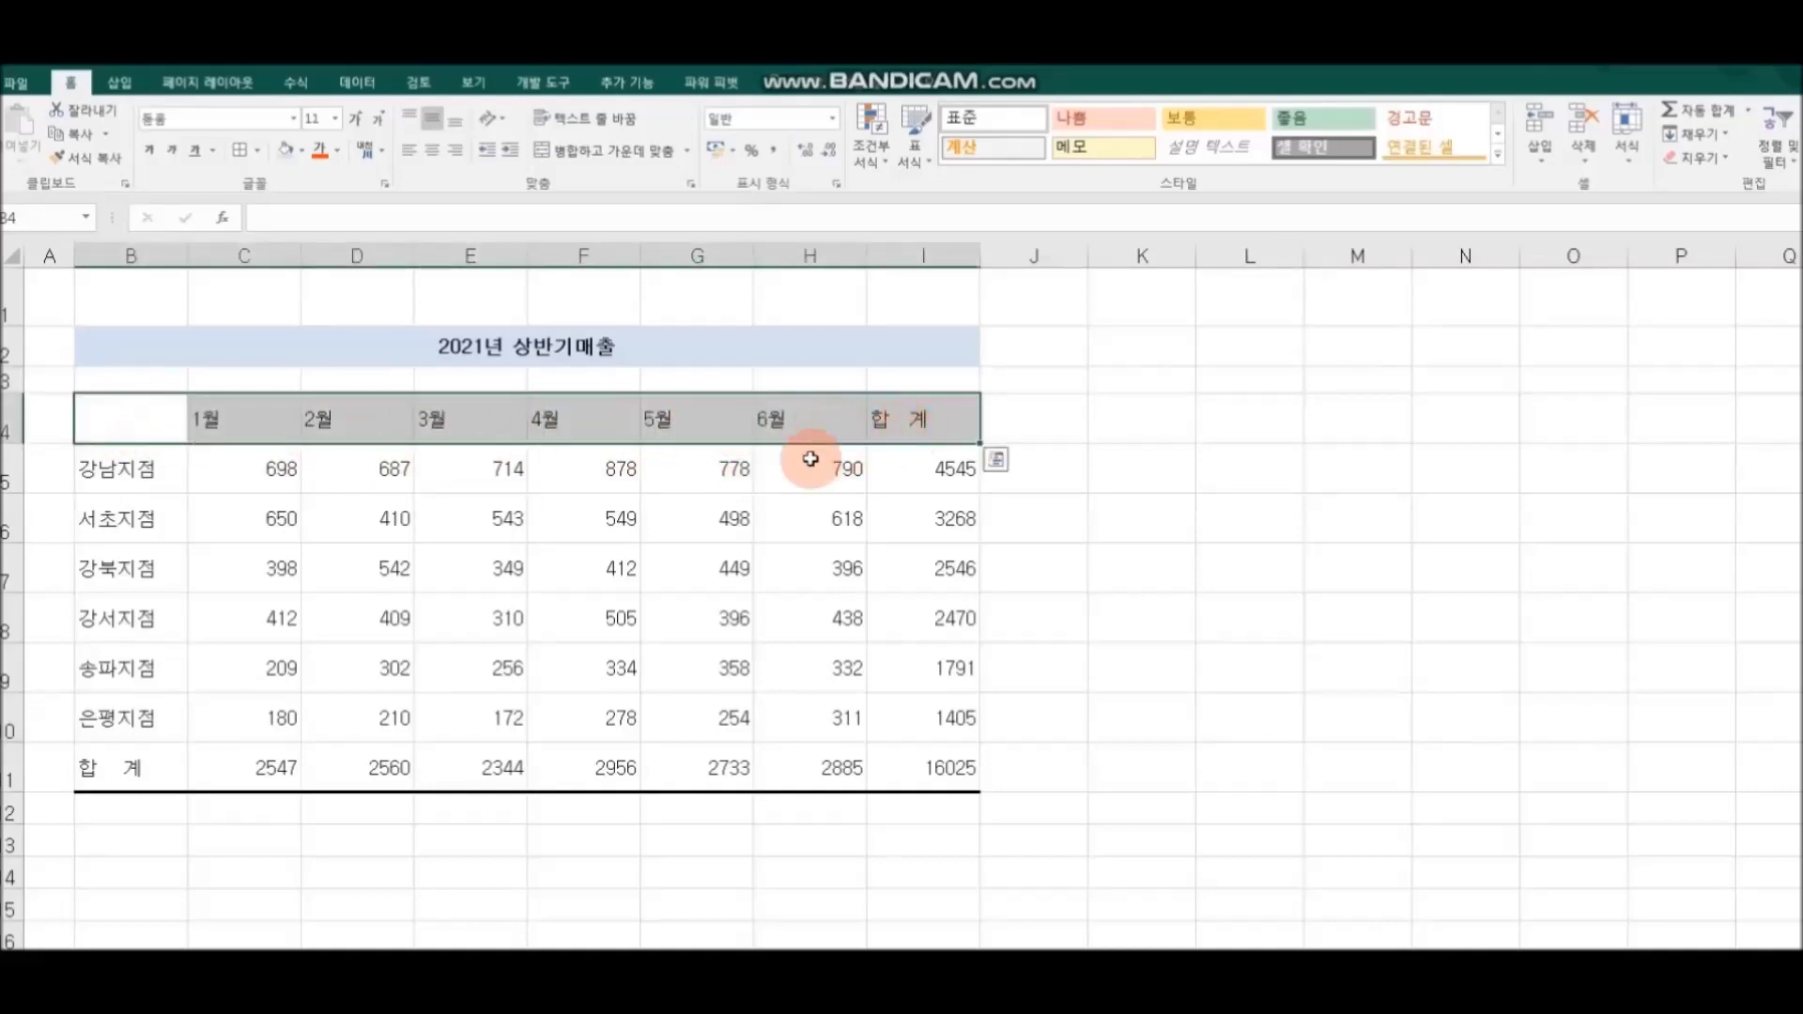
{"action": "left_click", "coordinate": [259, 151]}
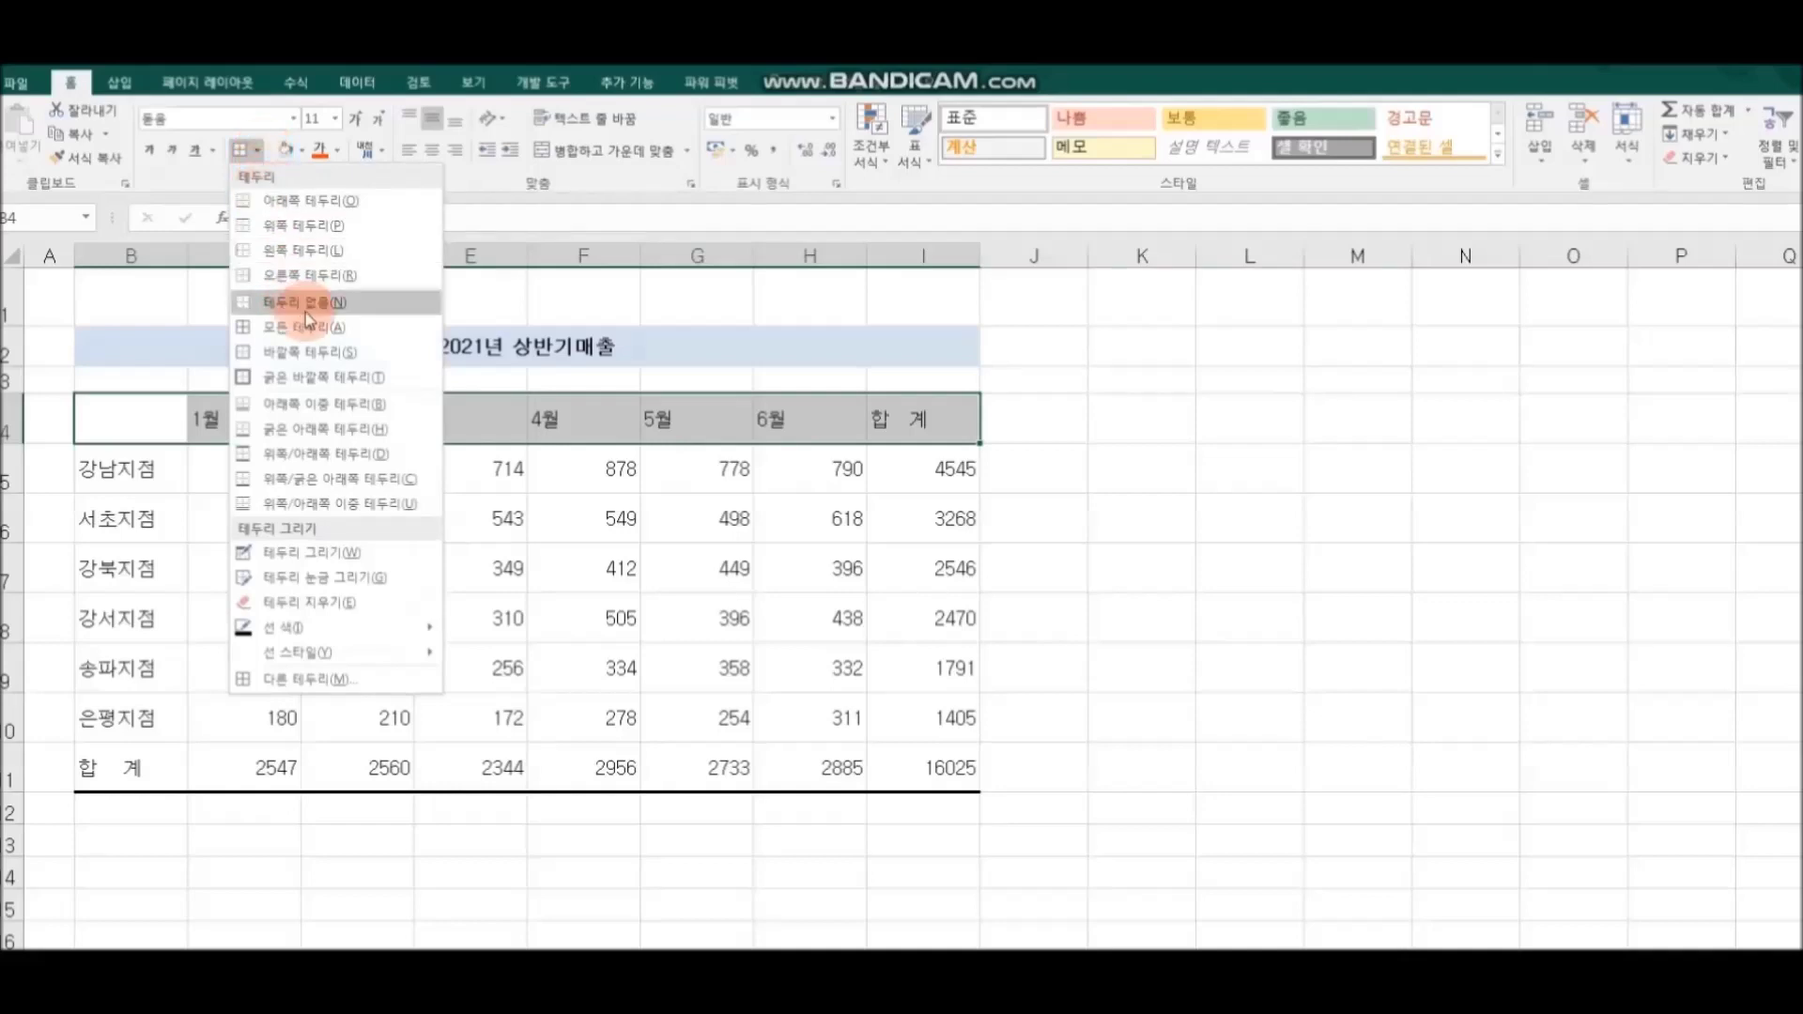
{"action": "left_click", "coordinate": [397, 406]}
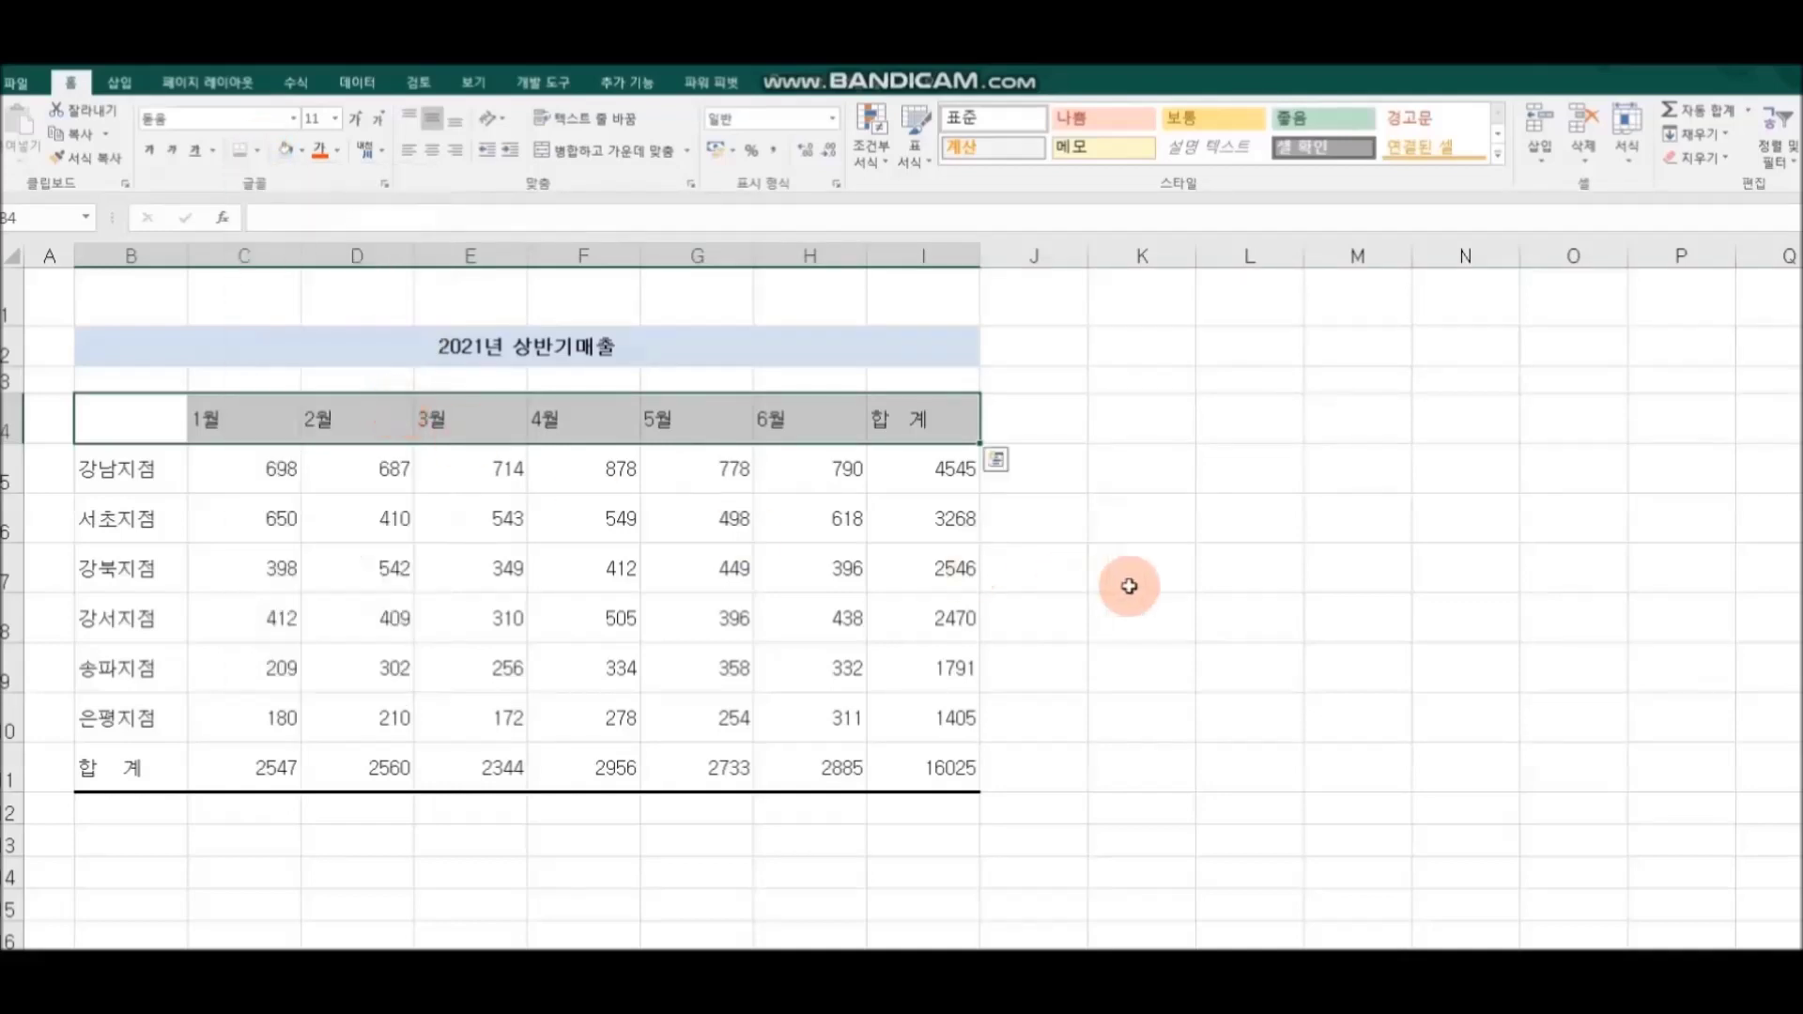
{"action": "left_click", "coordinate": [1158, 582]}
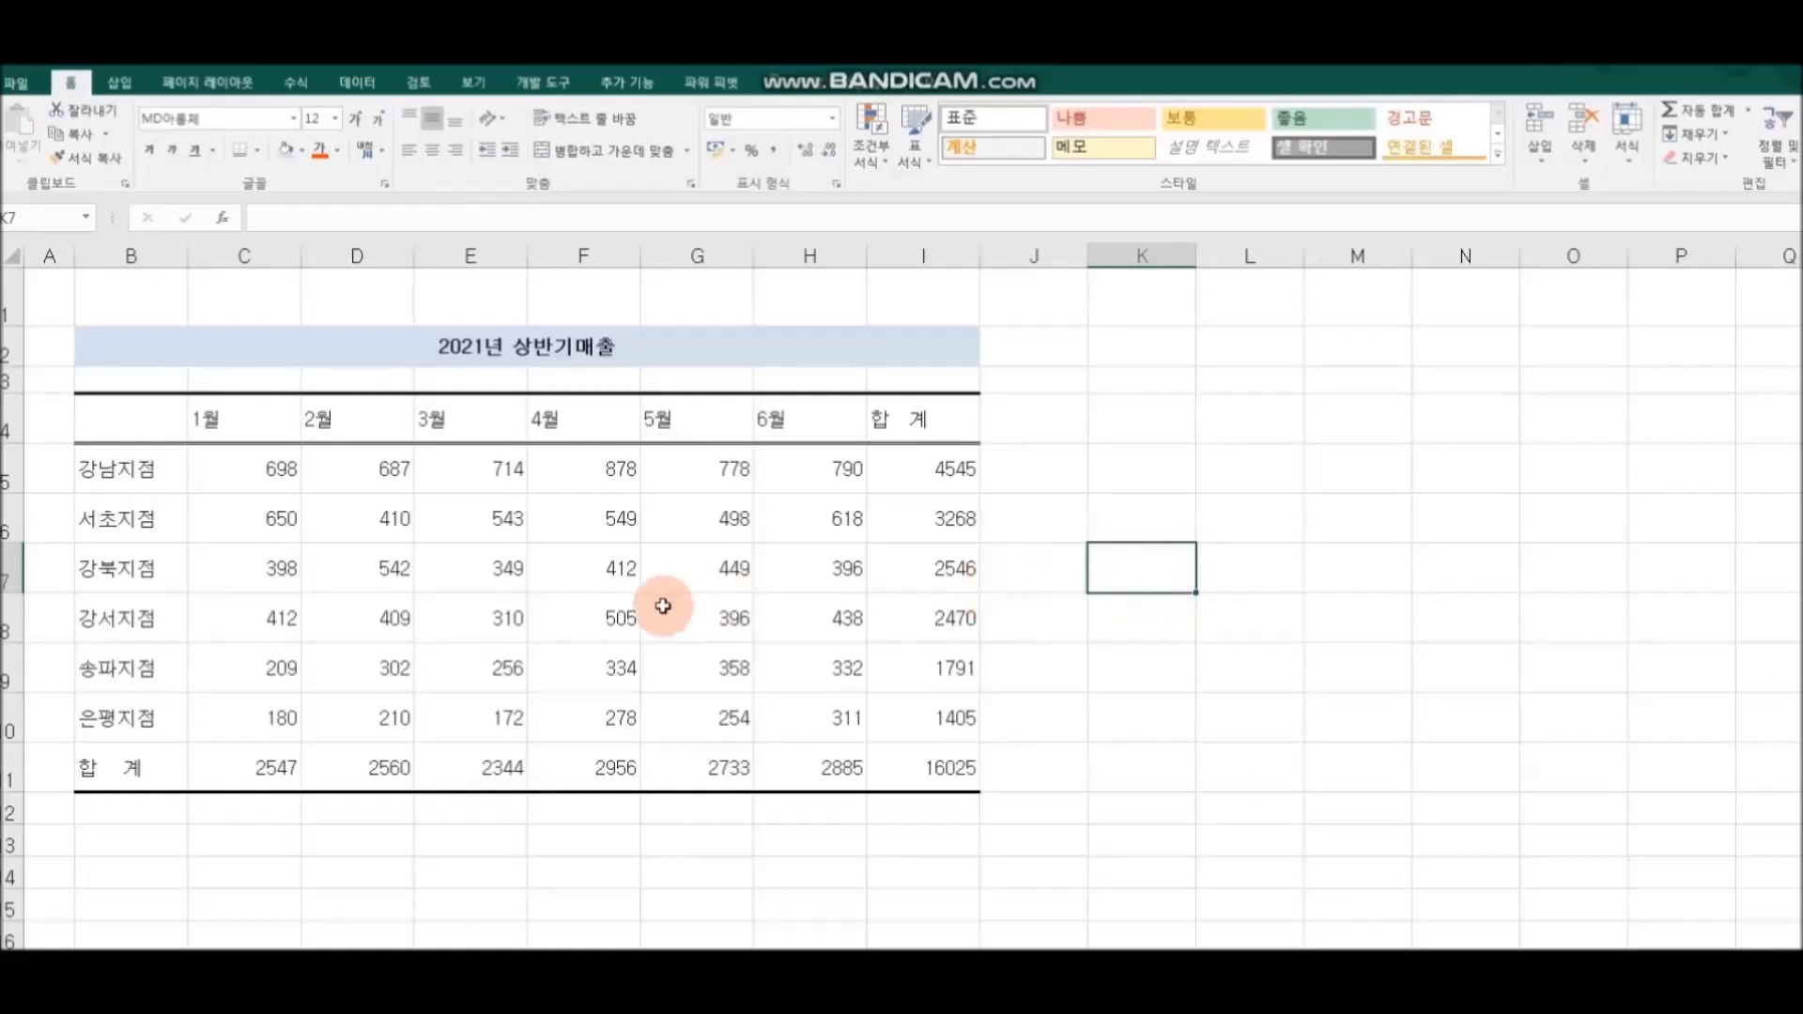
- Centre the header row B4:I4 horizontally and fill it with a light blue theme colour
{"action": "left_click_drag", "start_coordinate": [144, 419], "coordinate": [897, 413]}
{"action": "left_click", "coordinate": [432, 150]}
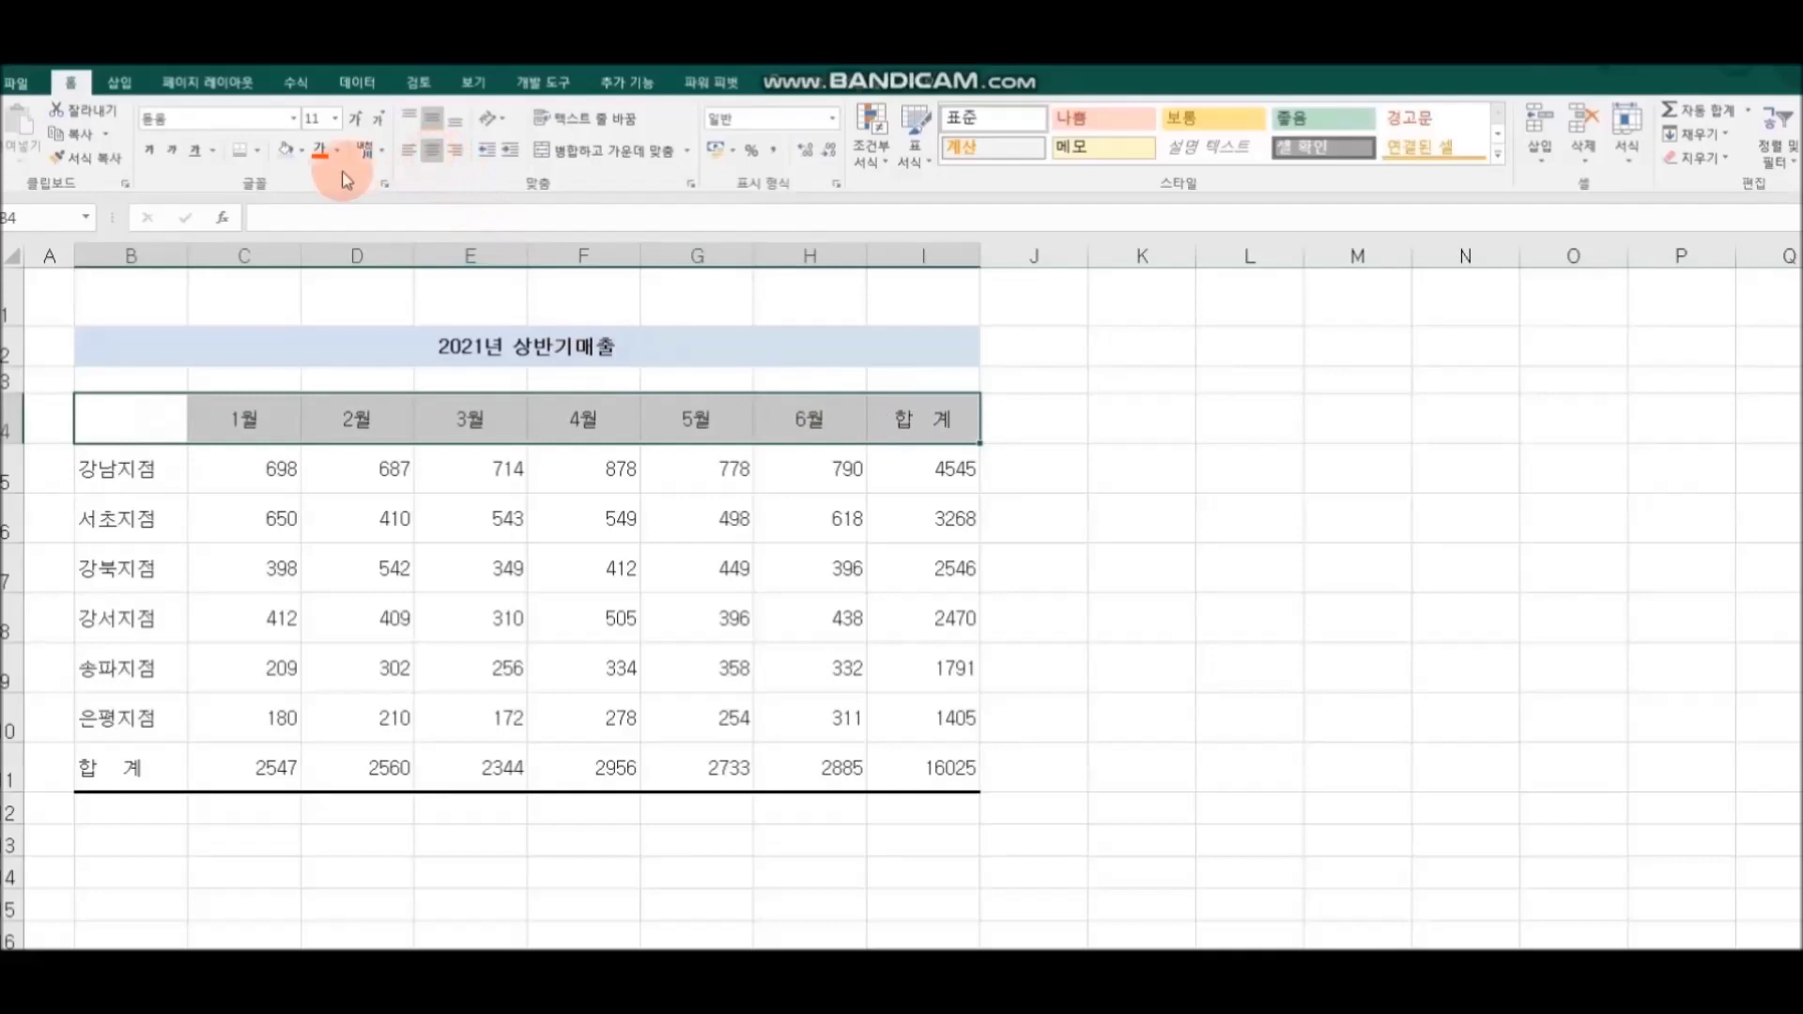
{"action": "left_click", "coordinate": [302, 151]}
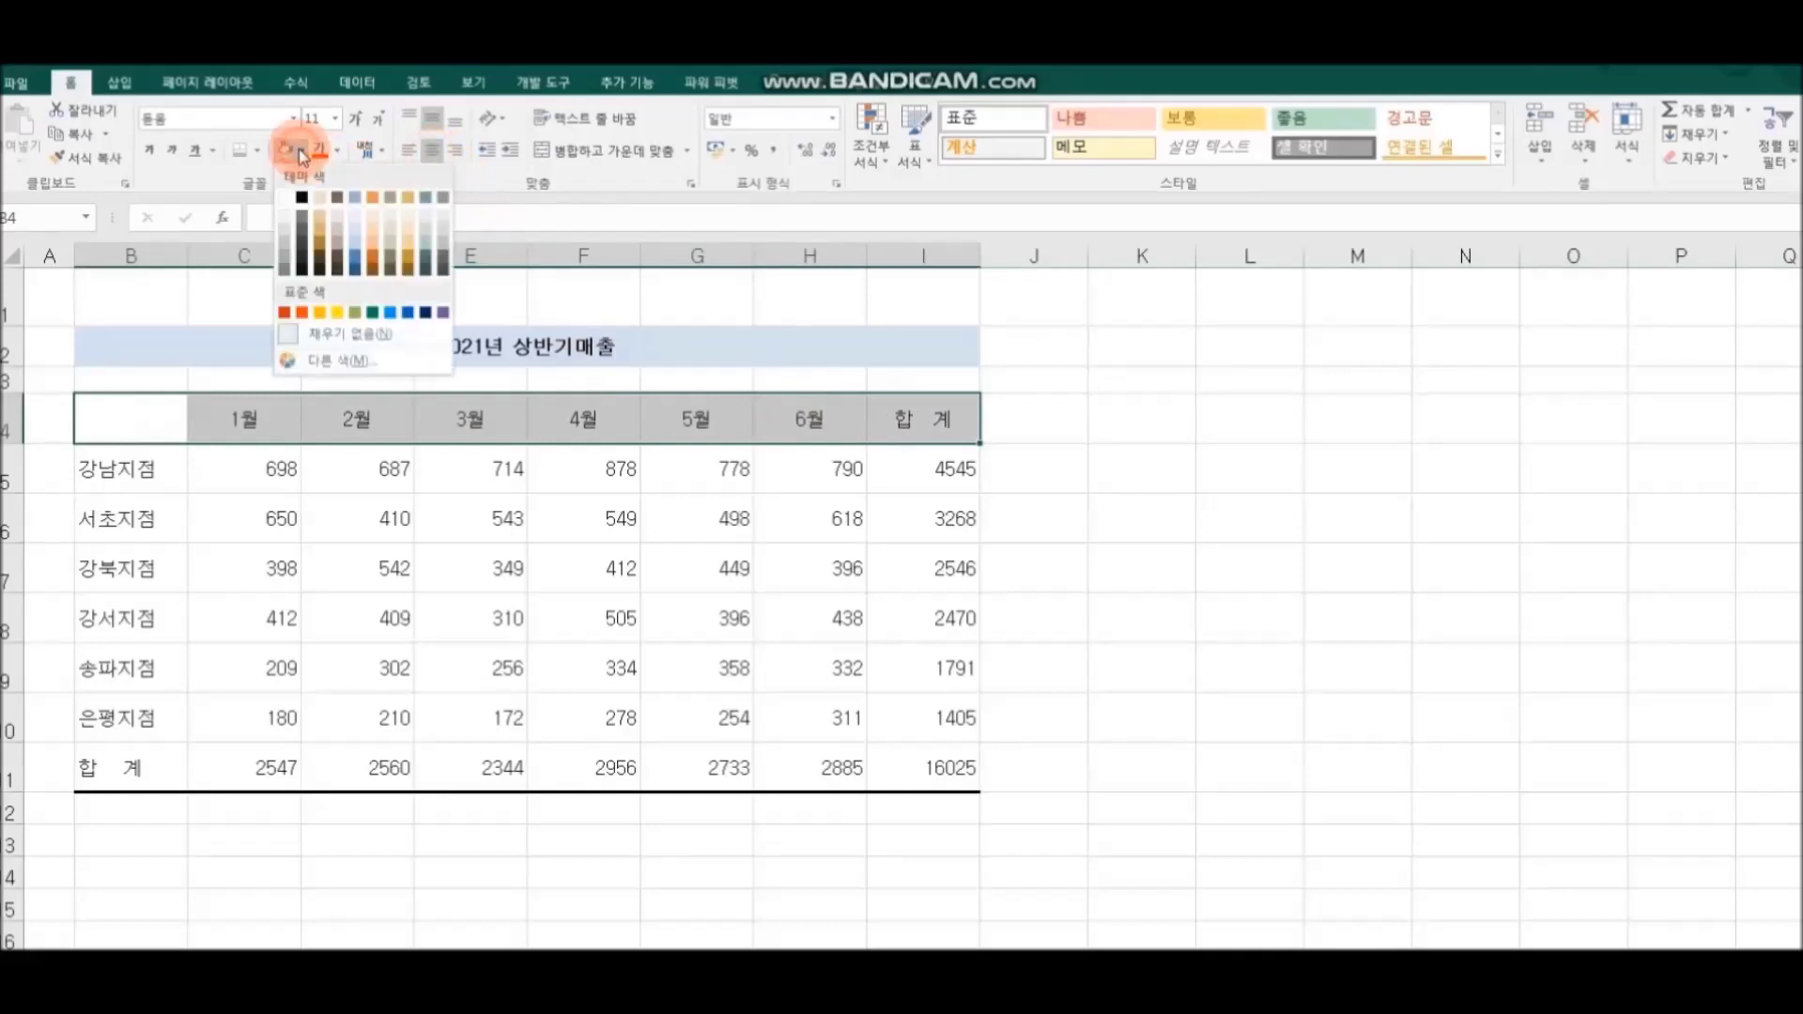
{"action": "left_click", "coordinate": [338, 212]}
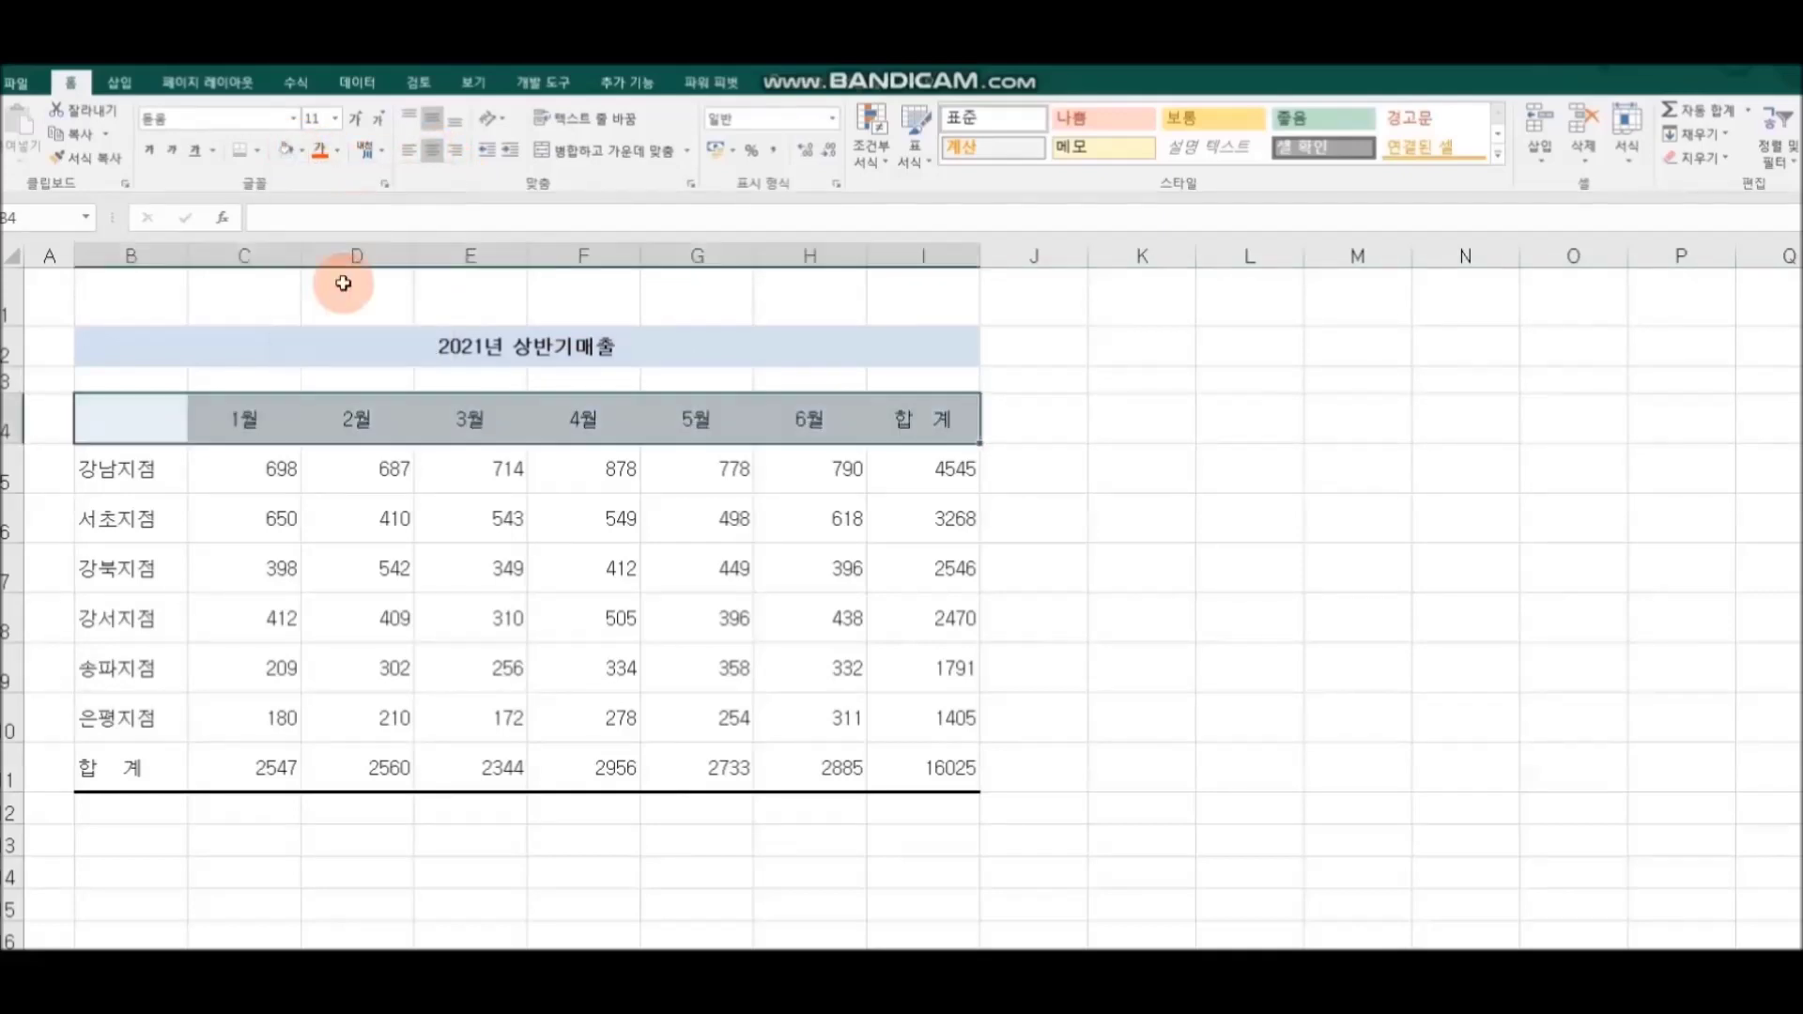
- Fill the total row B11:I11 with the same light blue as the header row
{"action": "left_click_drag", "start_coordinate": [160, 762], "coordinate": [921, 762]}
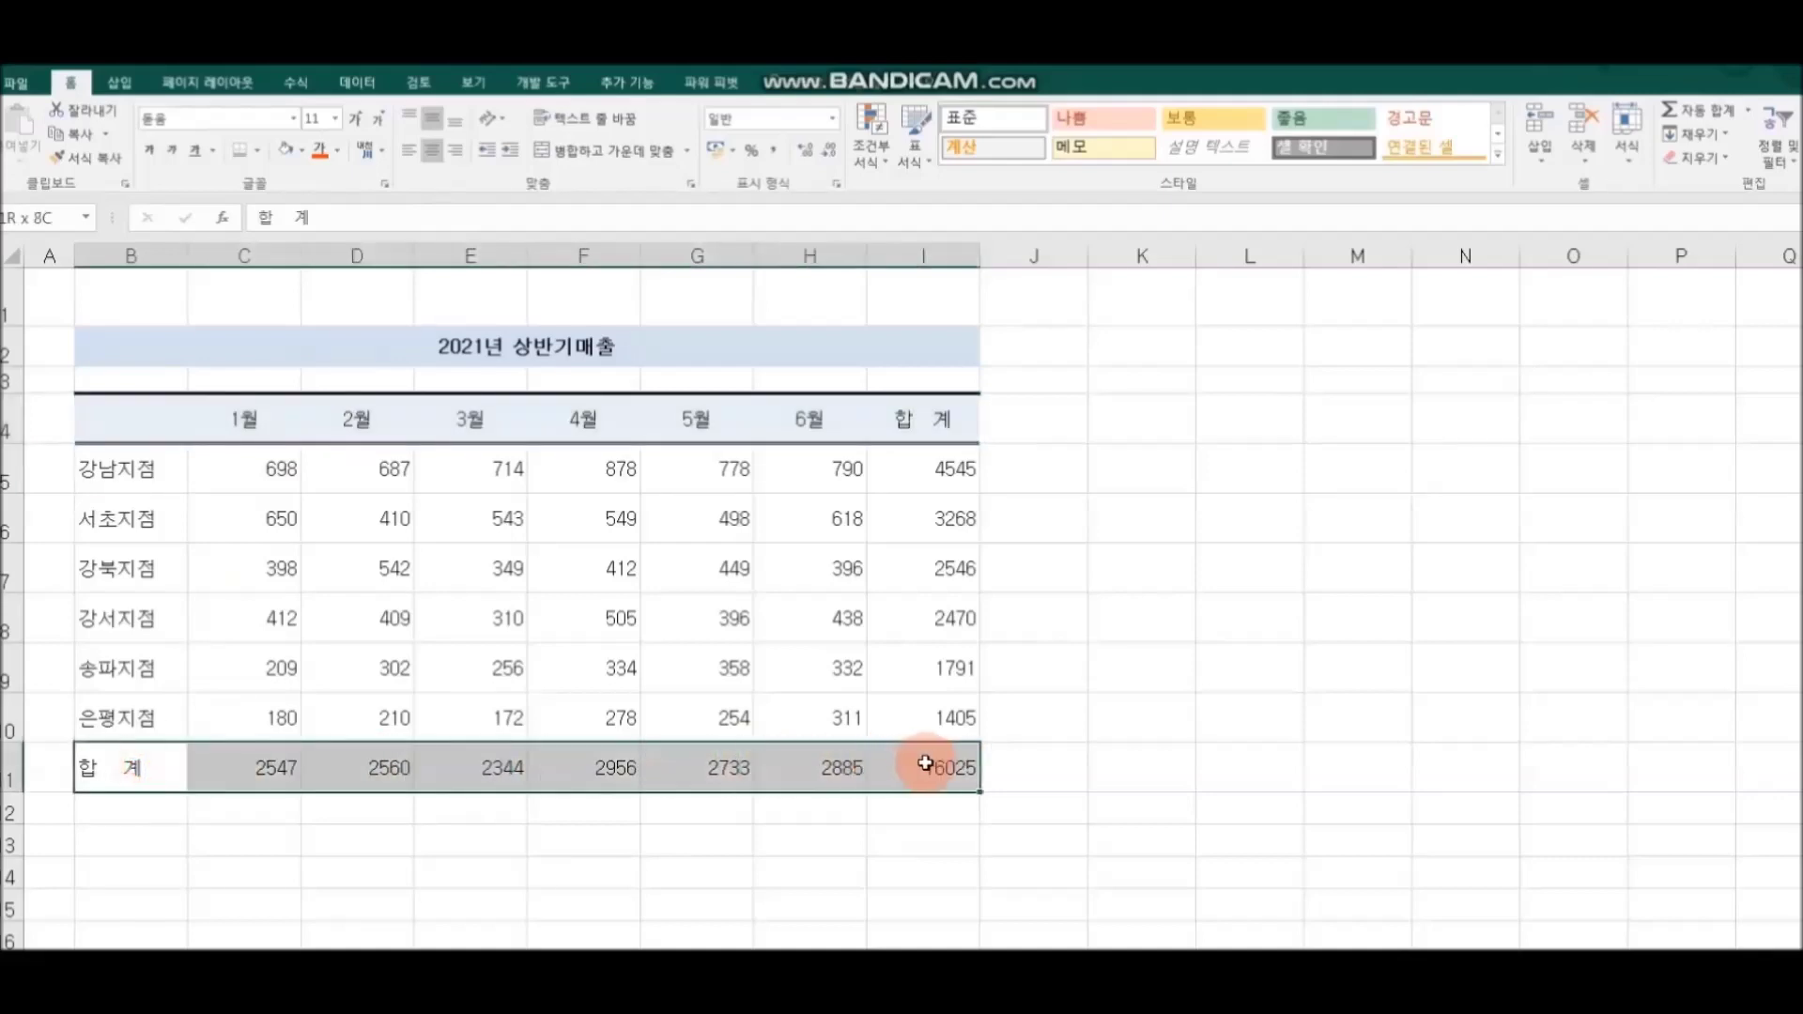
{"action": "left_click", "coordinate": [286, 148]}
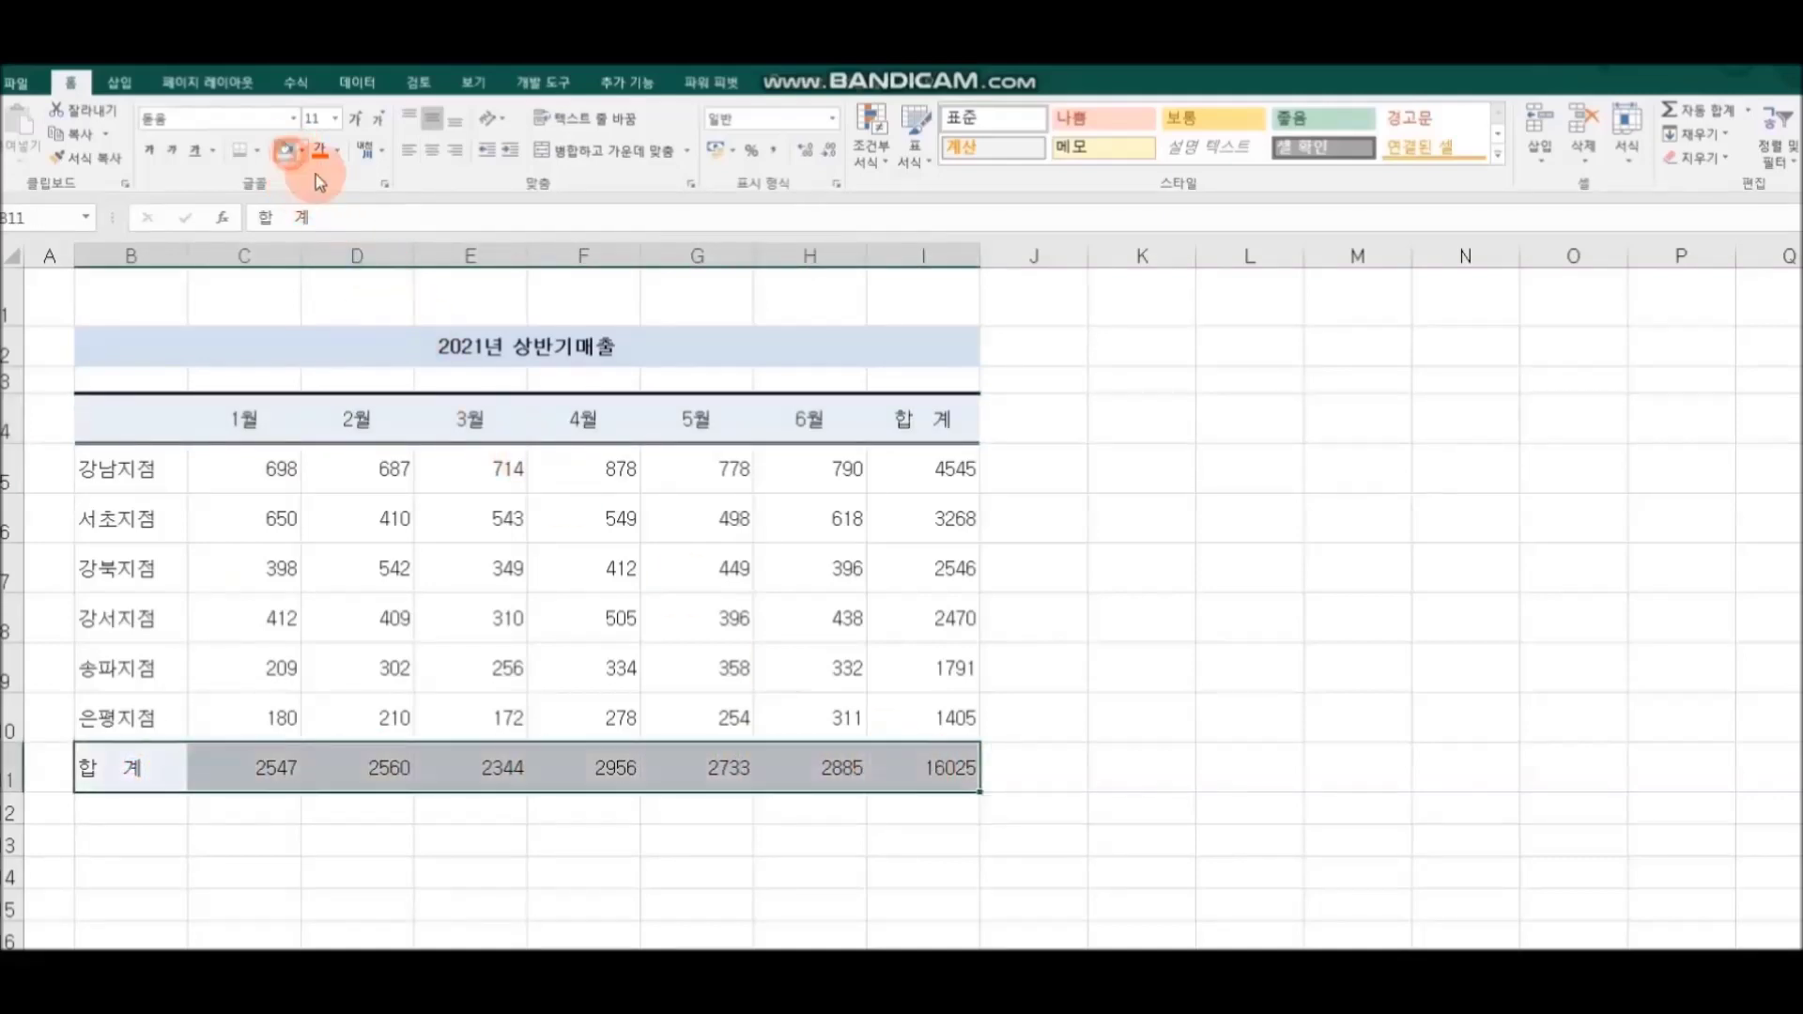
{"action": "left_click", "coordinate": [1257, 638]}
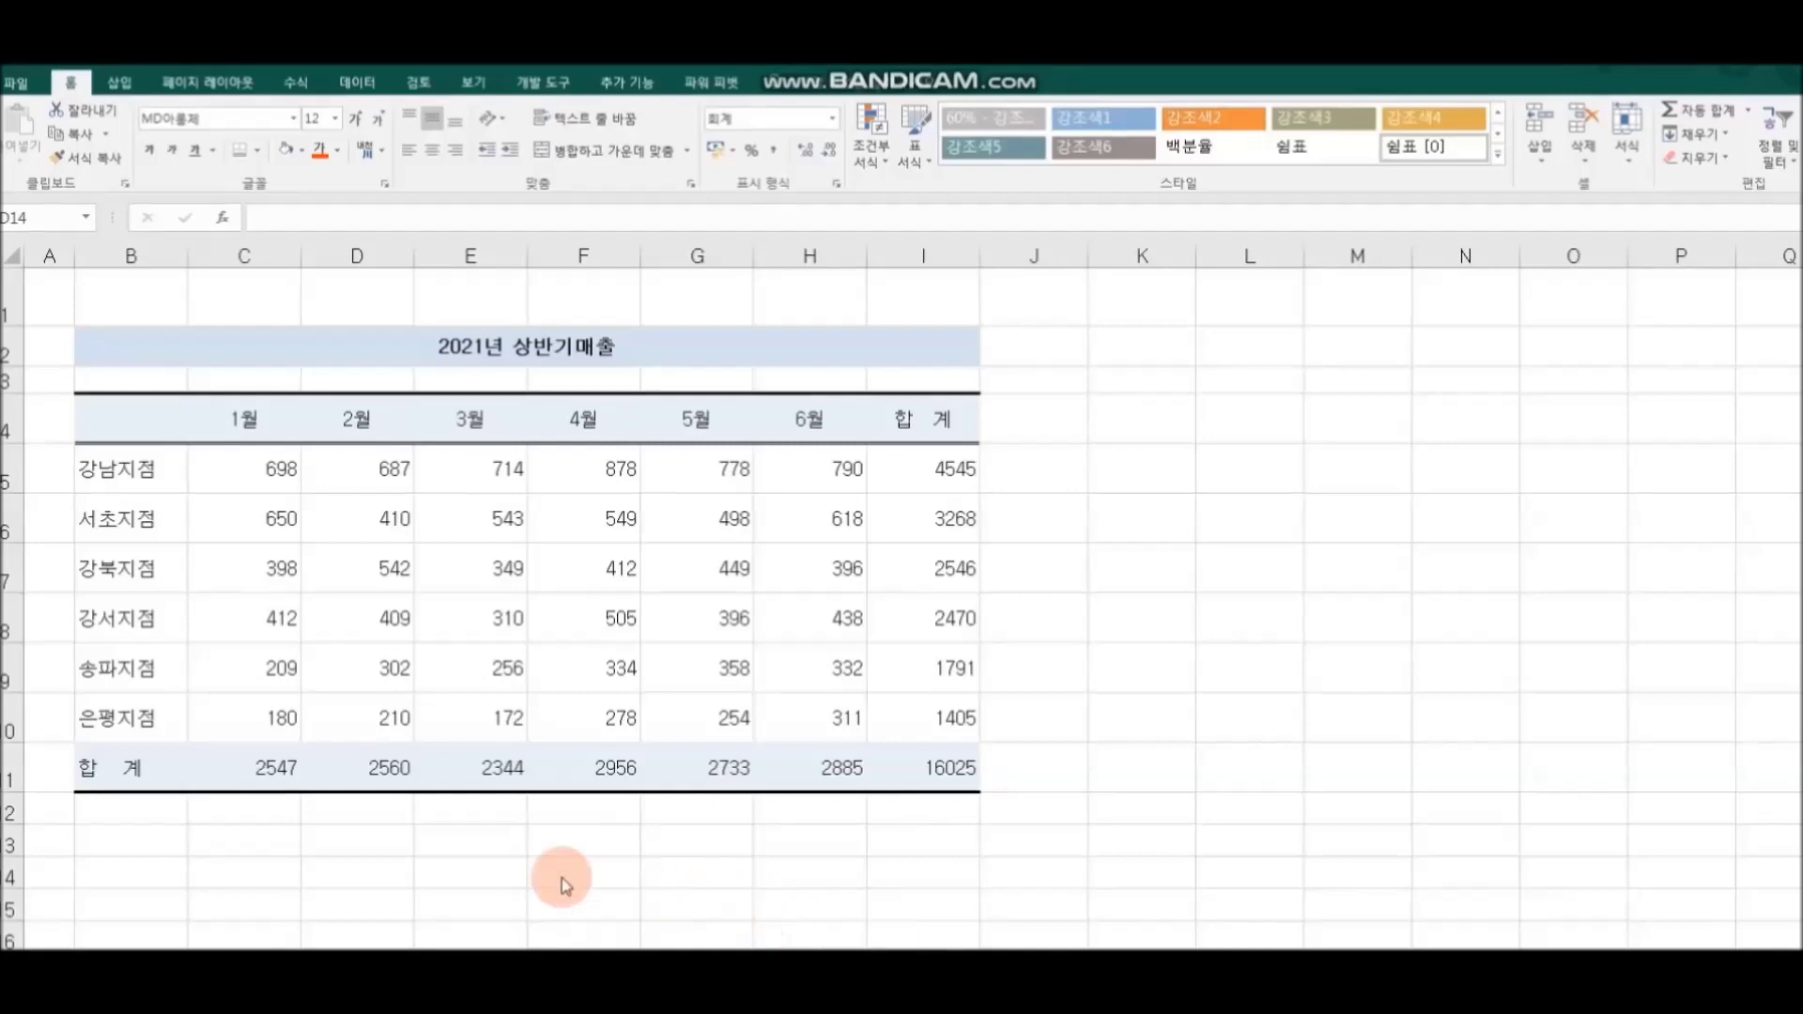
- Enter "월" and "지점" on two lines in cell B4, indenting "월" with spaces to the cell's right side
{"action": "left_click", "coordinate": [150, 423]}
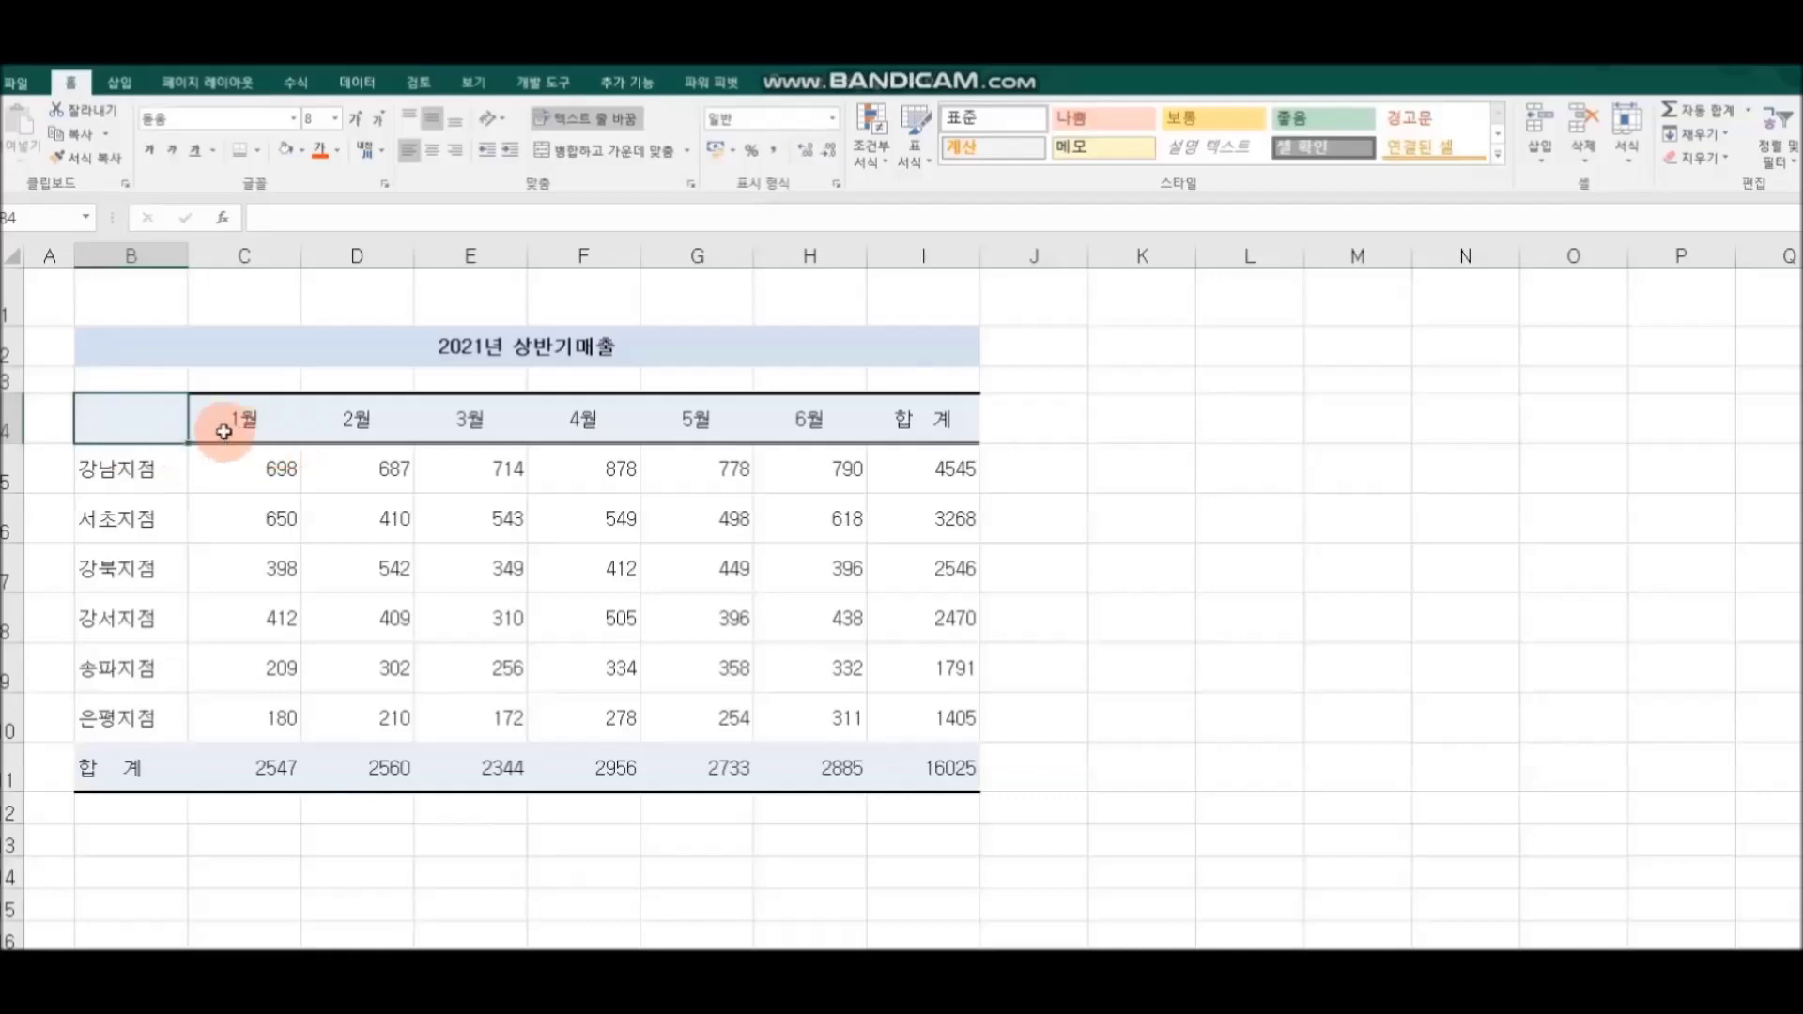
{"action": "double_click", "coordinate": [129, 417]}
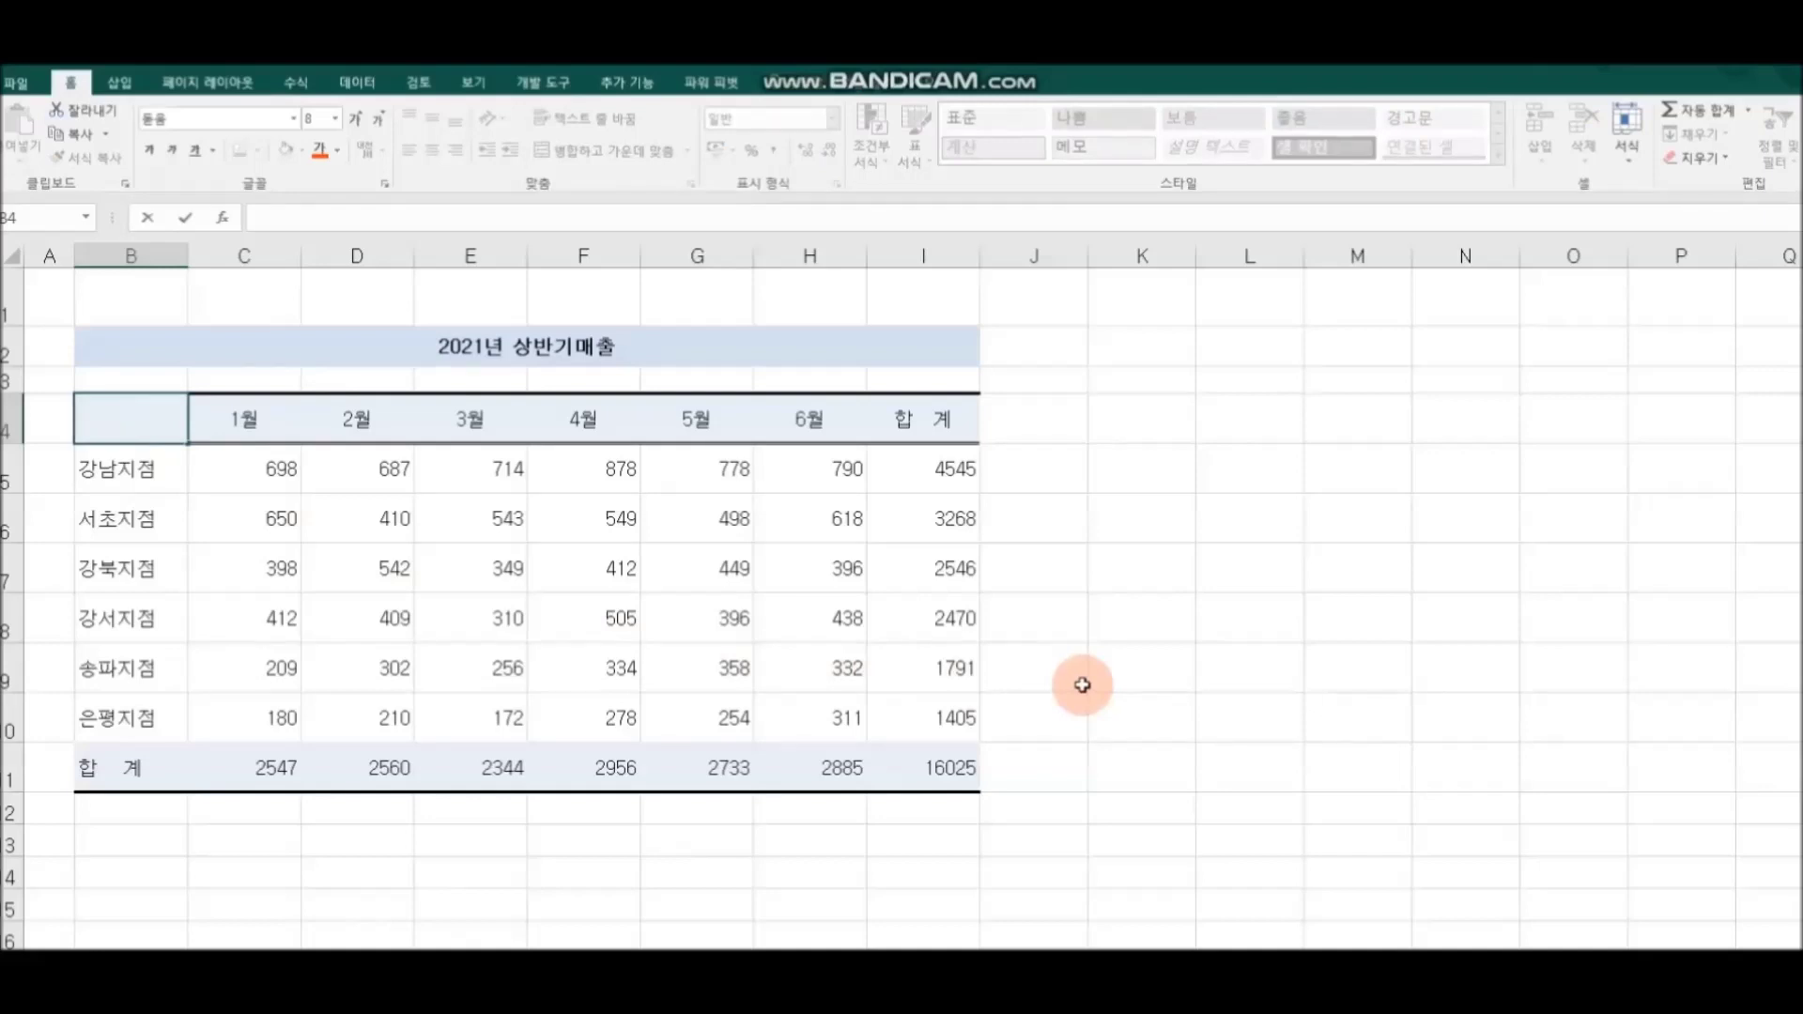
{"action": "type", "text": "월"}
{"action": "key", "text": "alt+Return"}
{"action": "type", "text": "지점"}
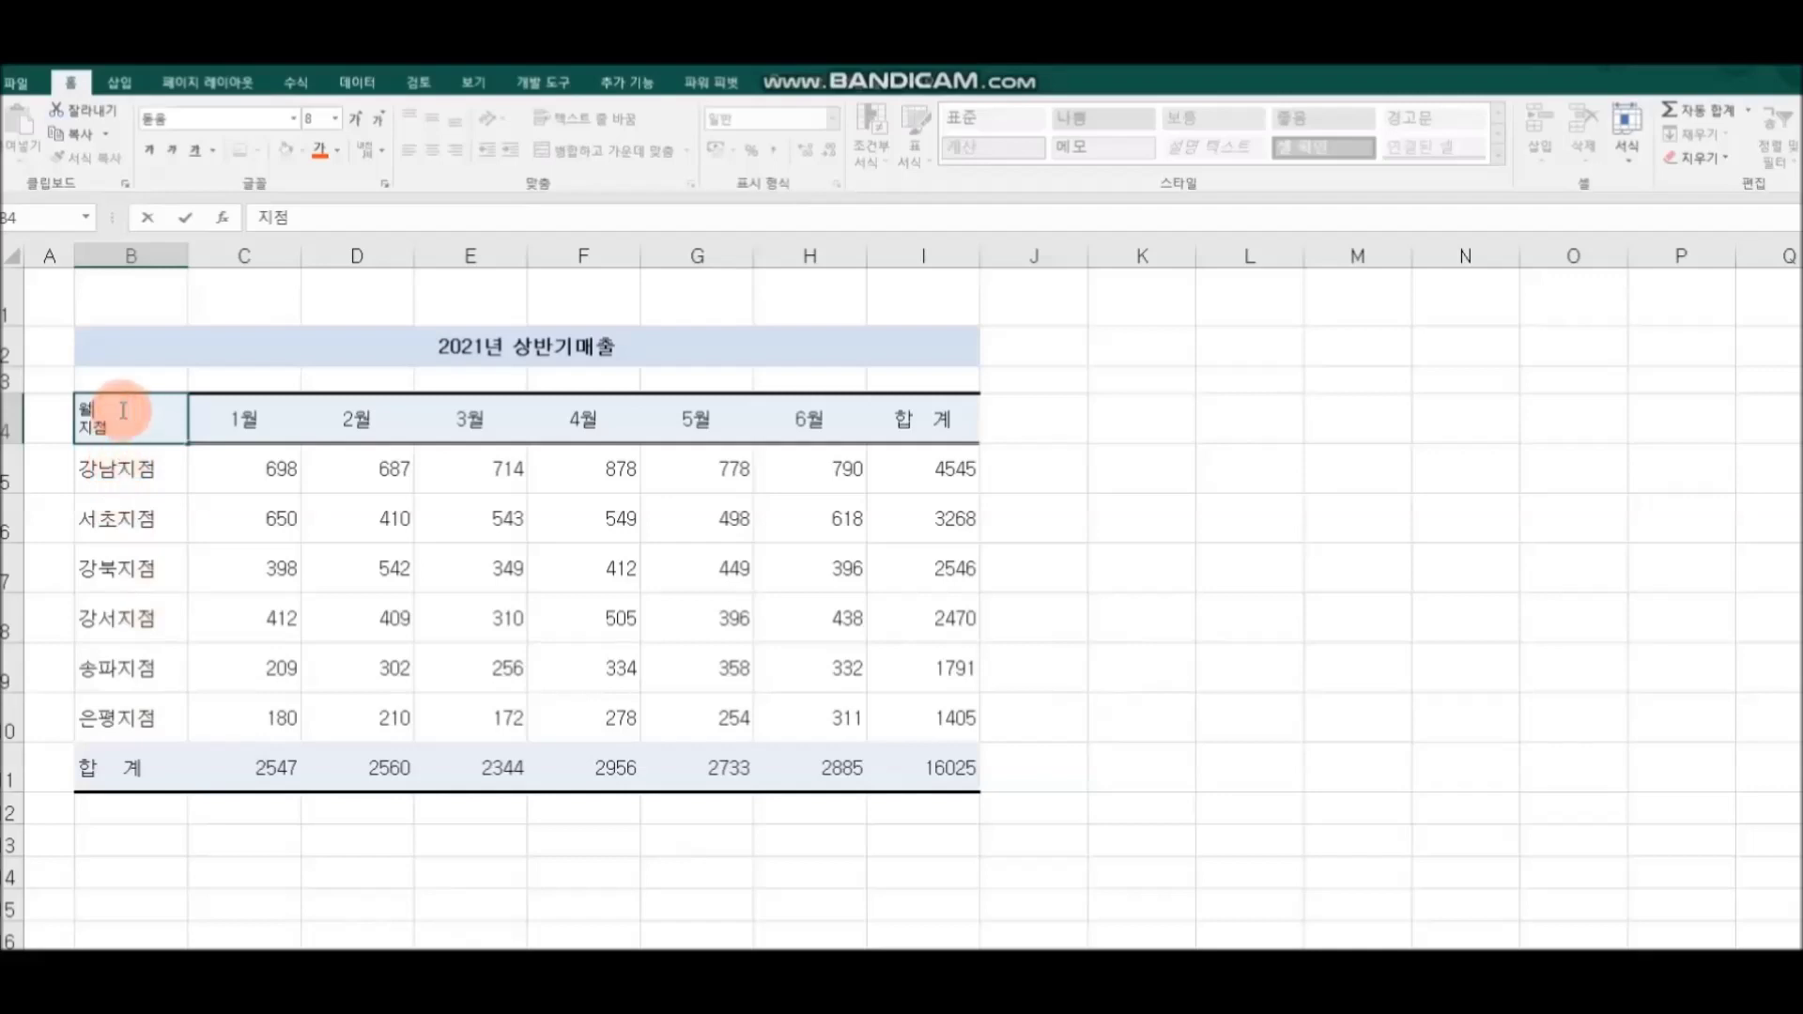
{"action": "left_click", "coordinate": [78, 407]}
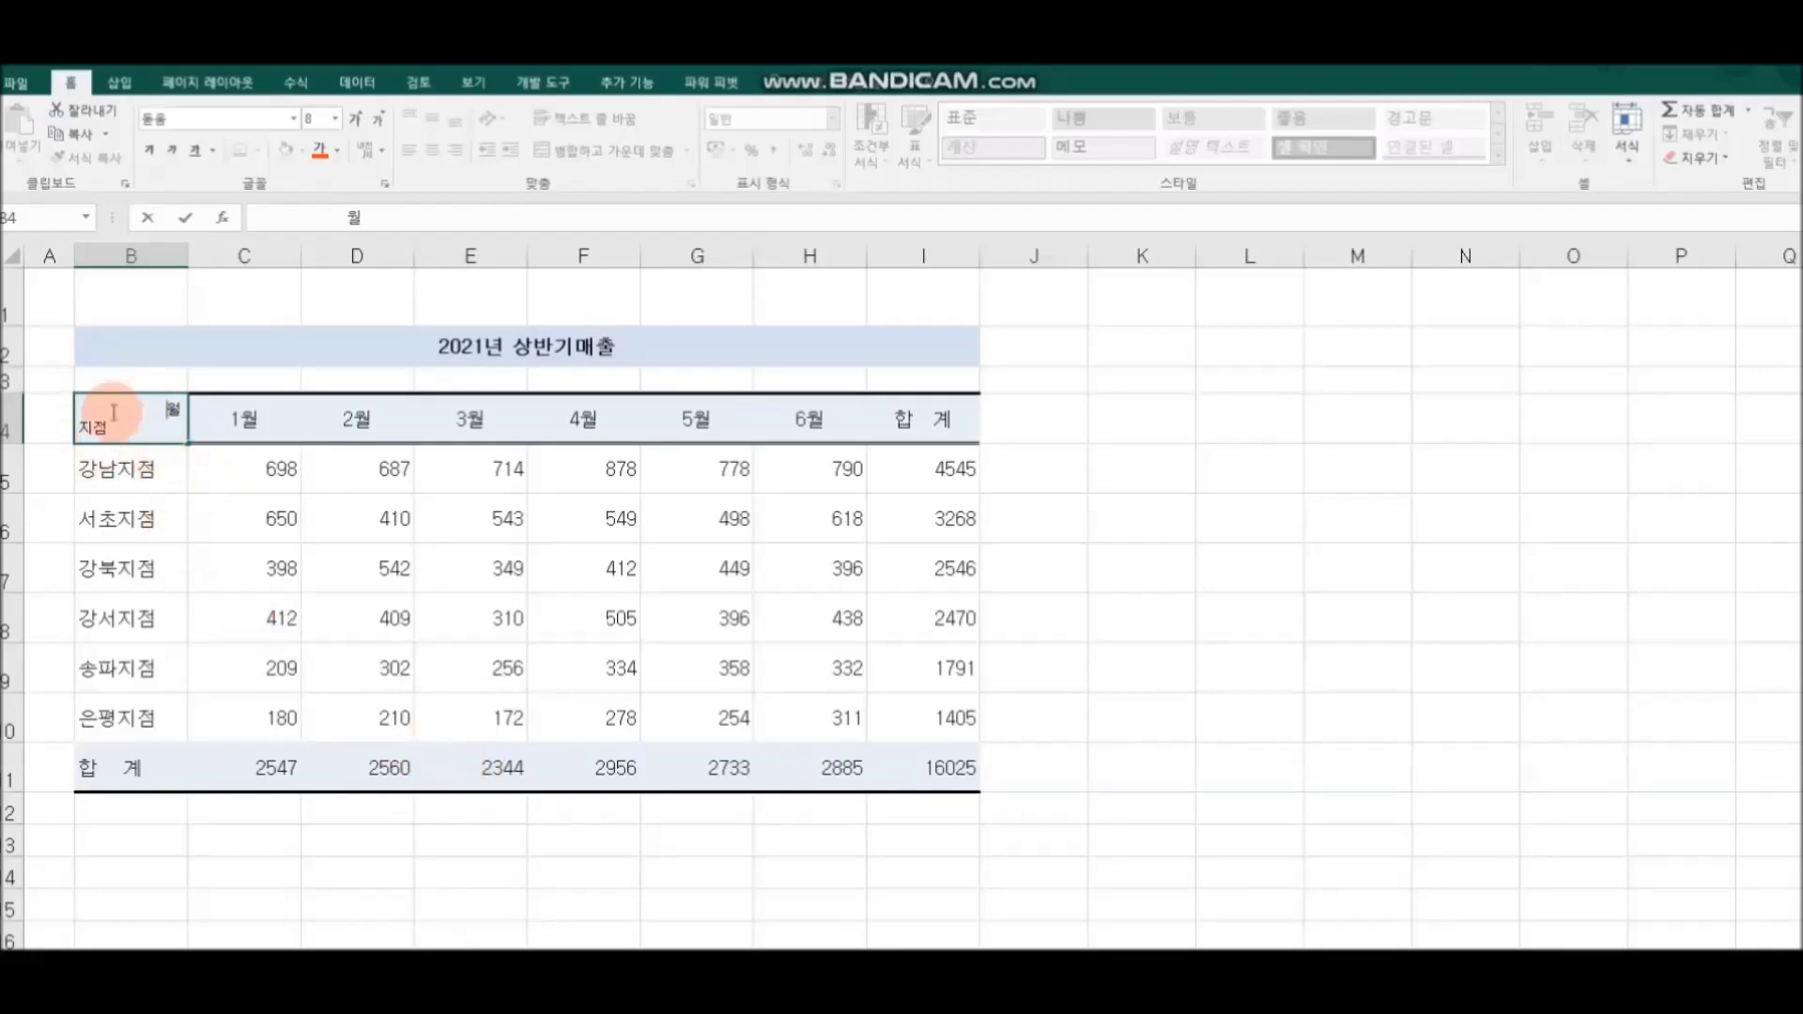
{"action": "key", "text": "ctrl+Return"}
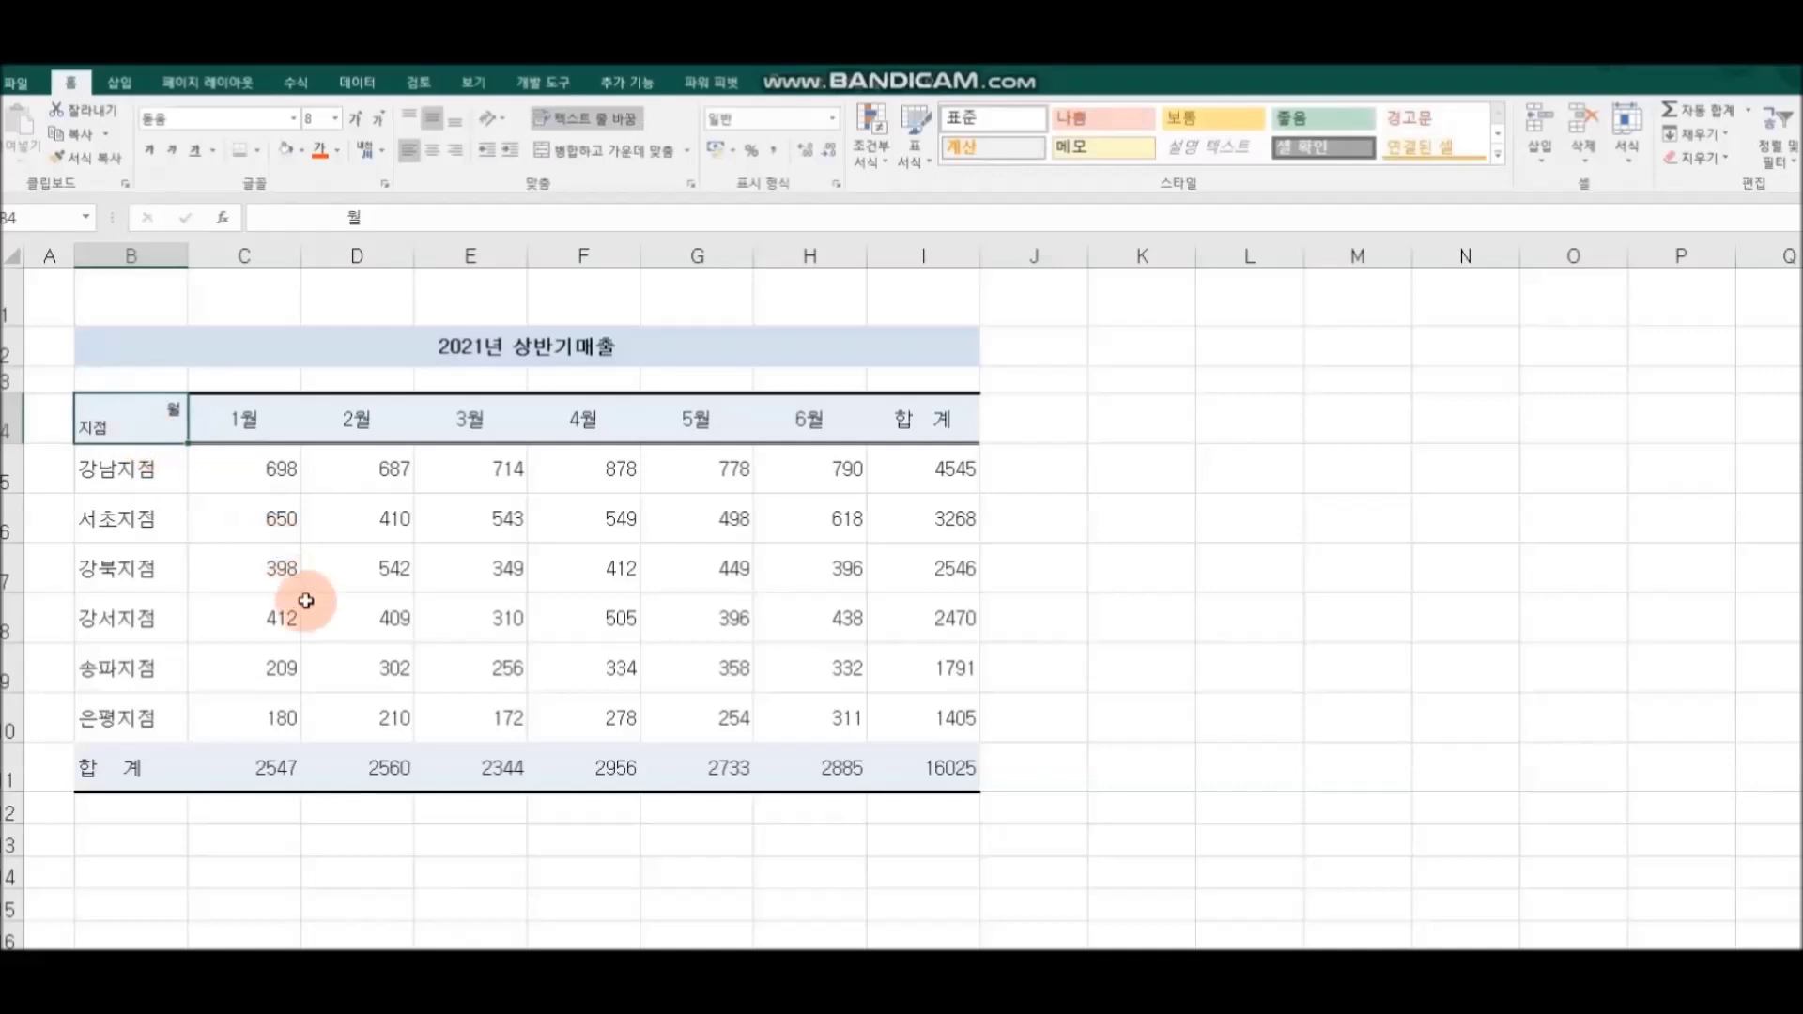
- Add a thin solid diagonal border to cell B4 running from its upper-left to its lower-right corner
{"action": "left_click", "coordinate": [254, 150]}
{"action": "left_click", "coordinate": [392, 681]}
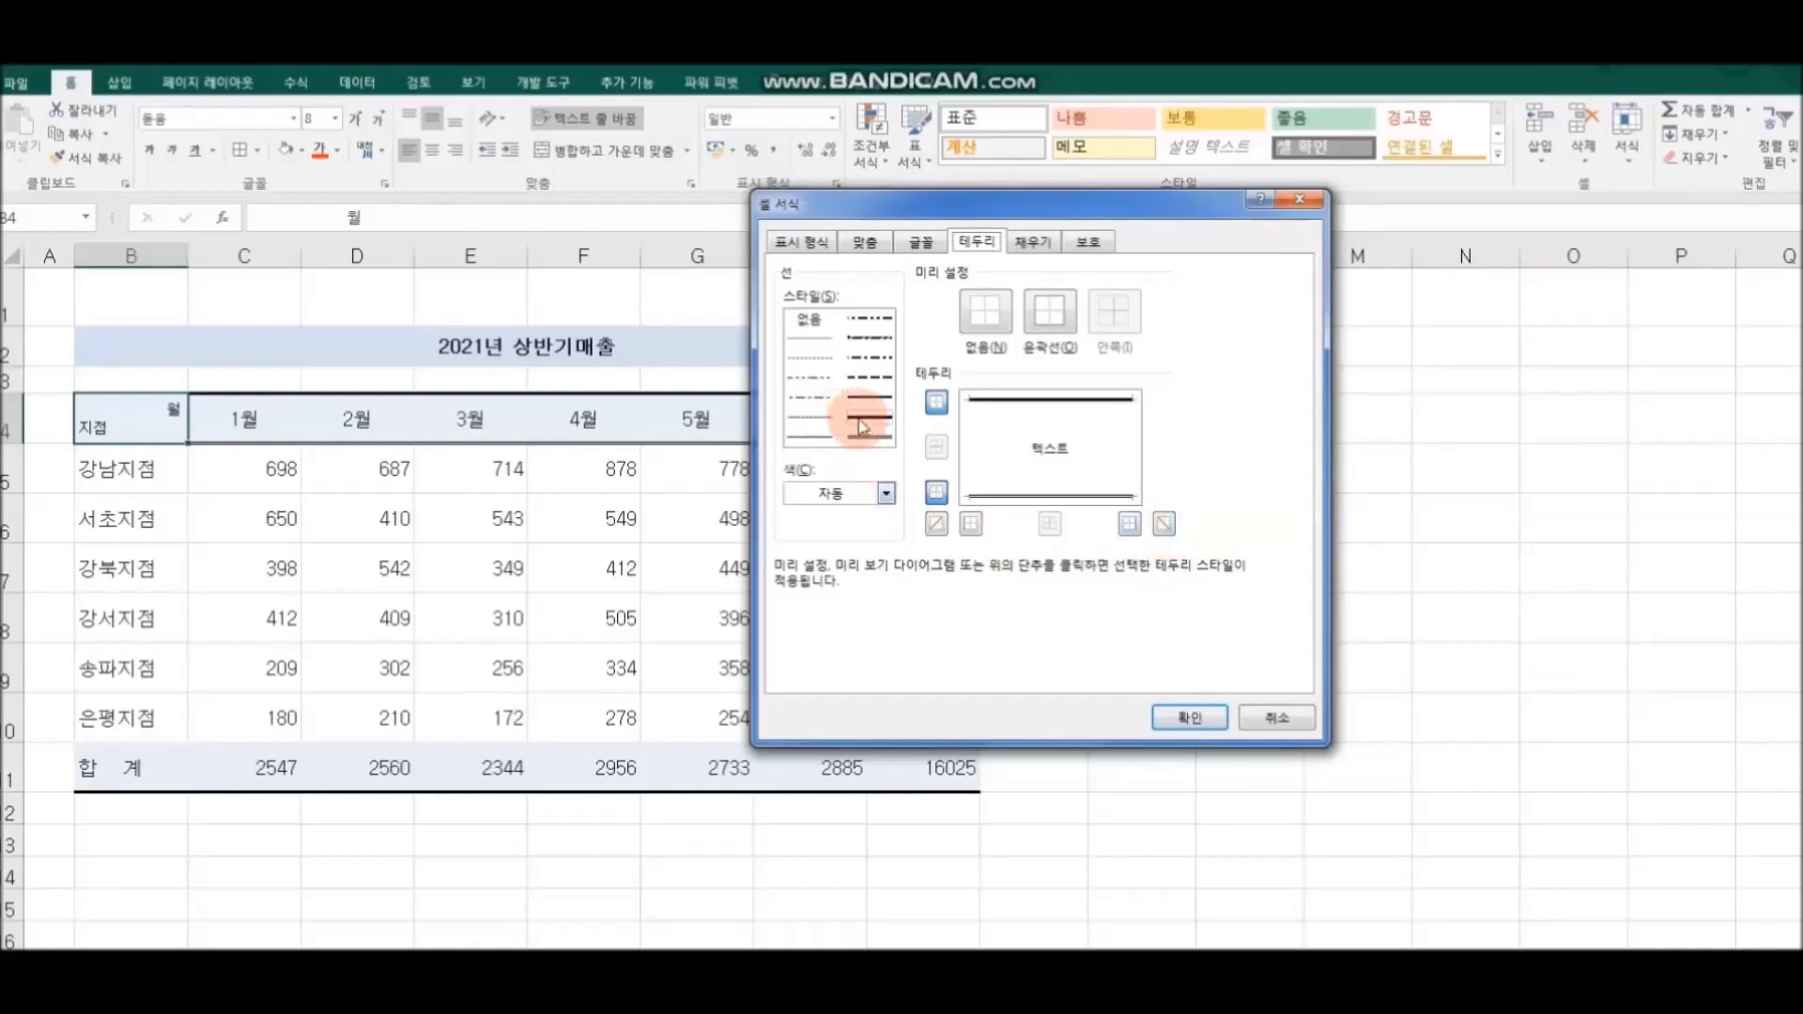
{"action": "left_click", "coordinate": [830, 438]}
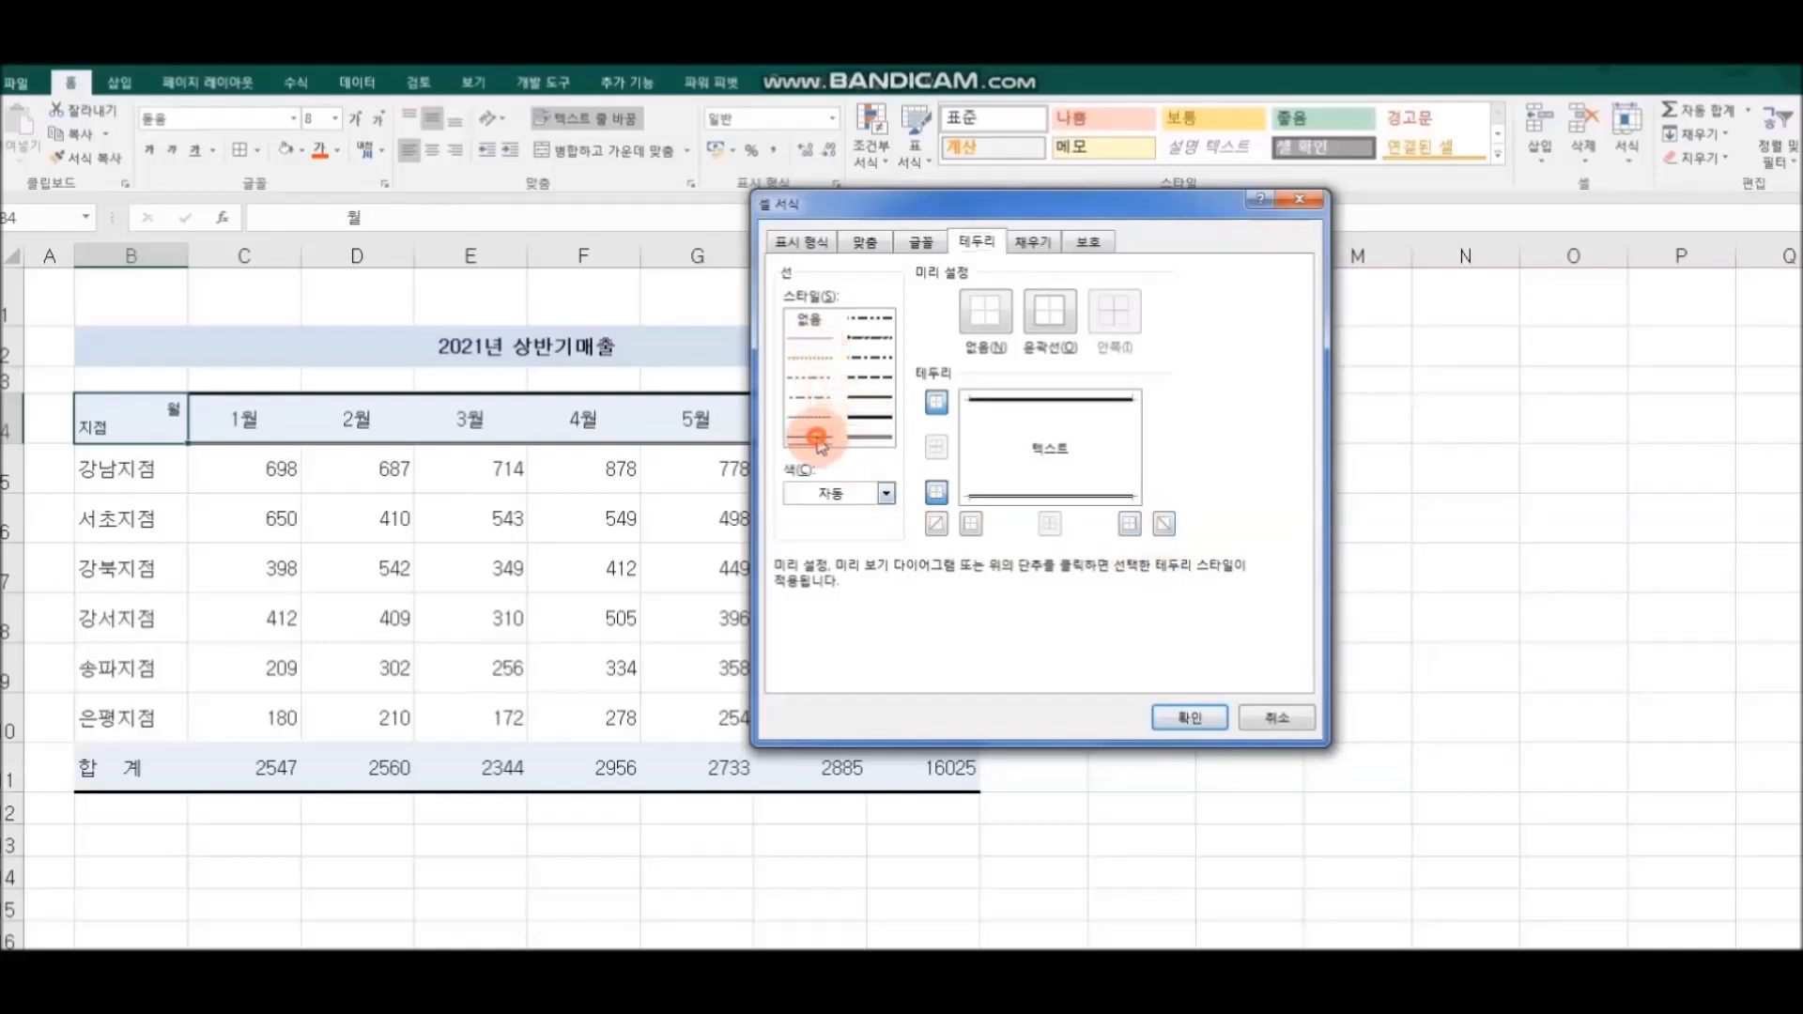
{"action": "left_click", "coordinate": [1163, 523]}
{"action": "left_click", "coordinate": [1193, 719]}
{"action": "left_click", "coordinate": [1211, 727]}
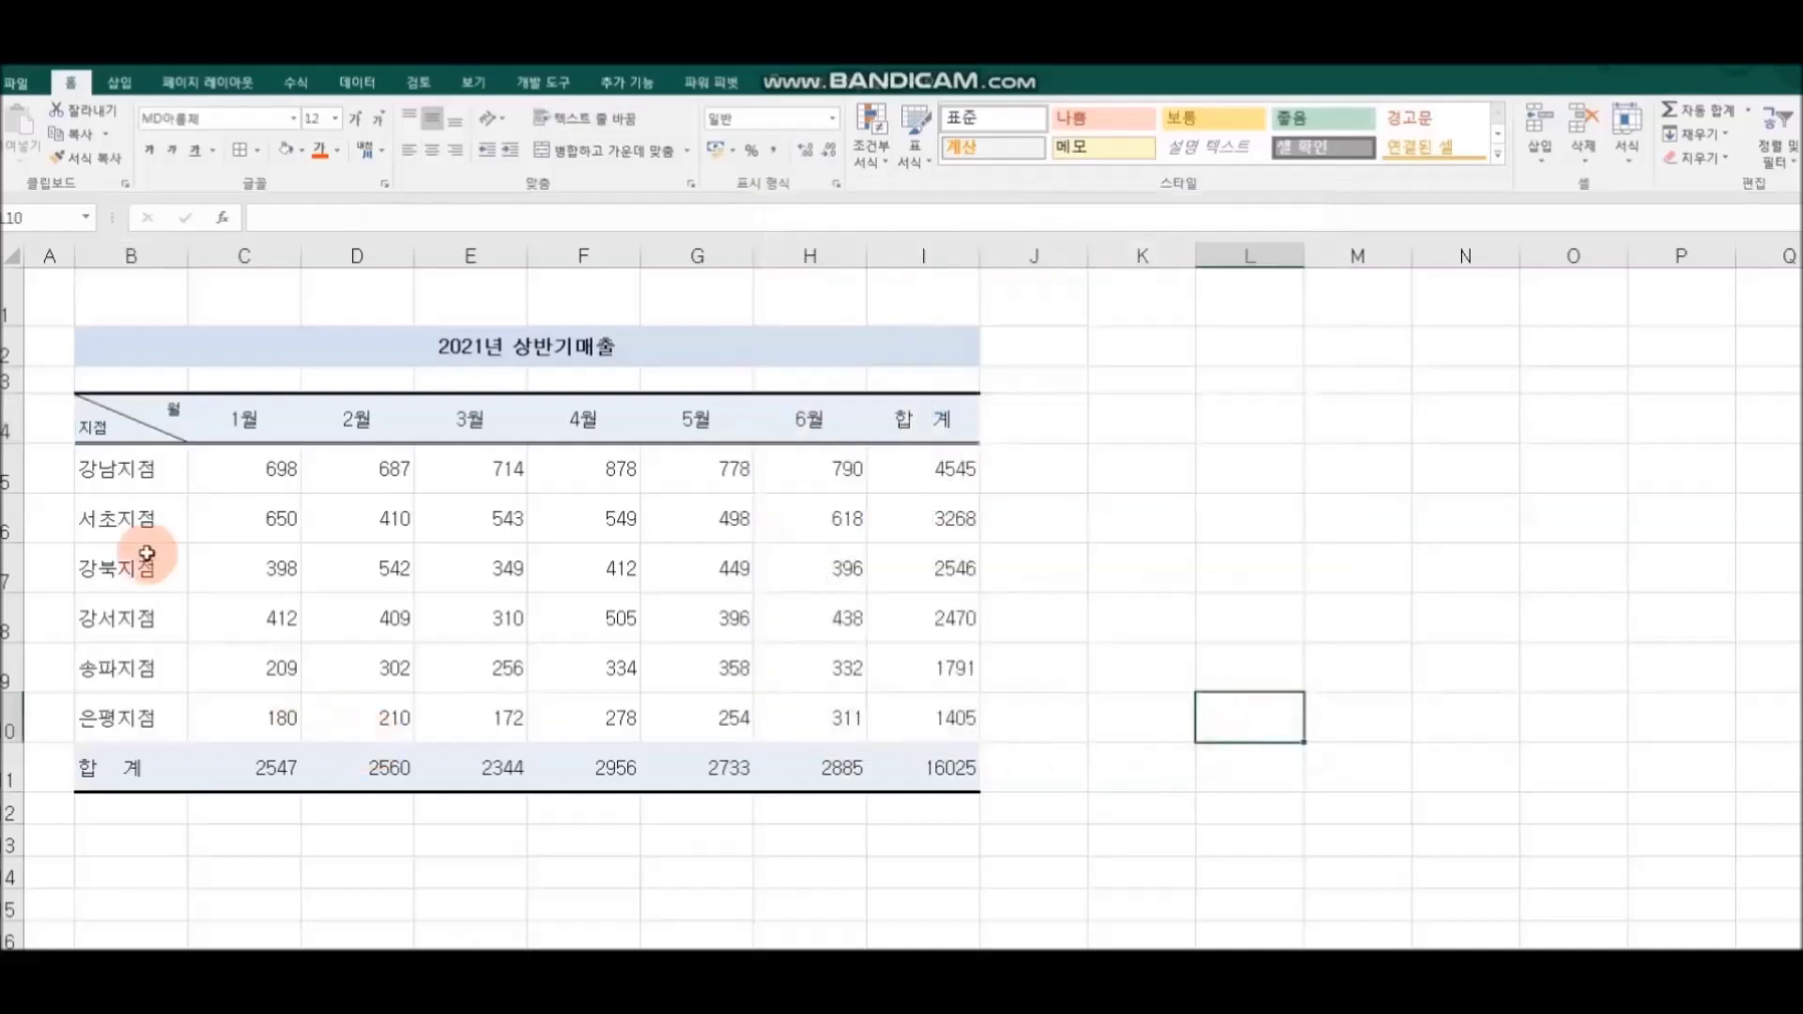